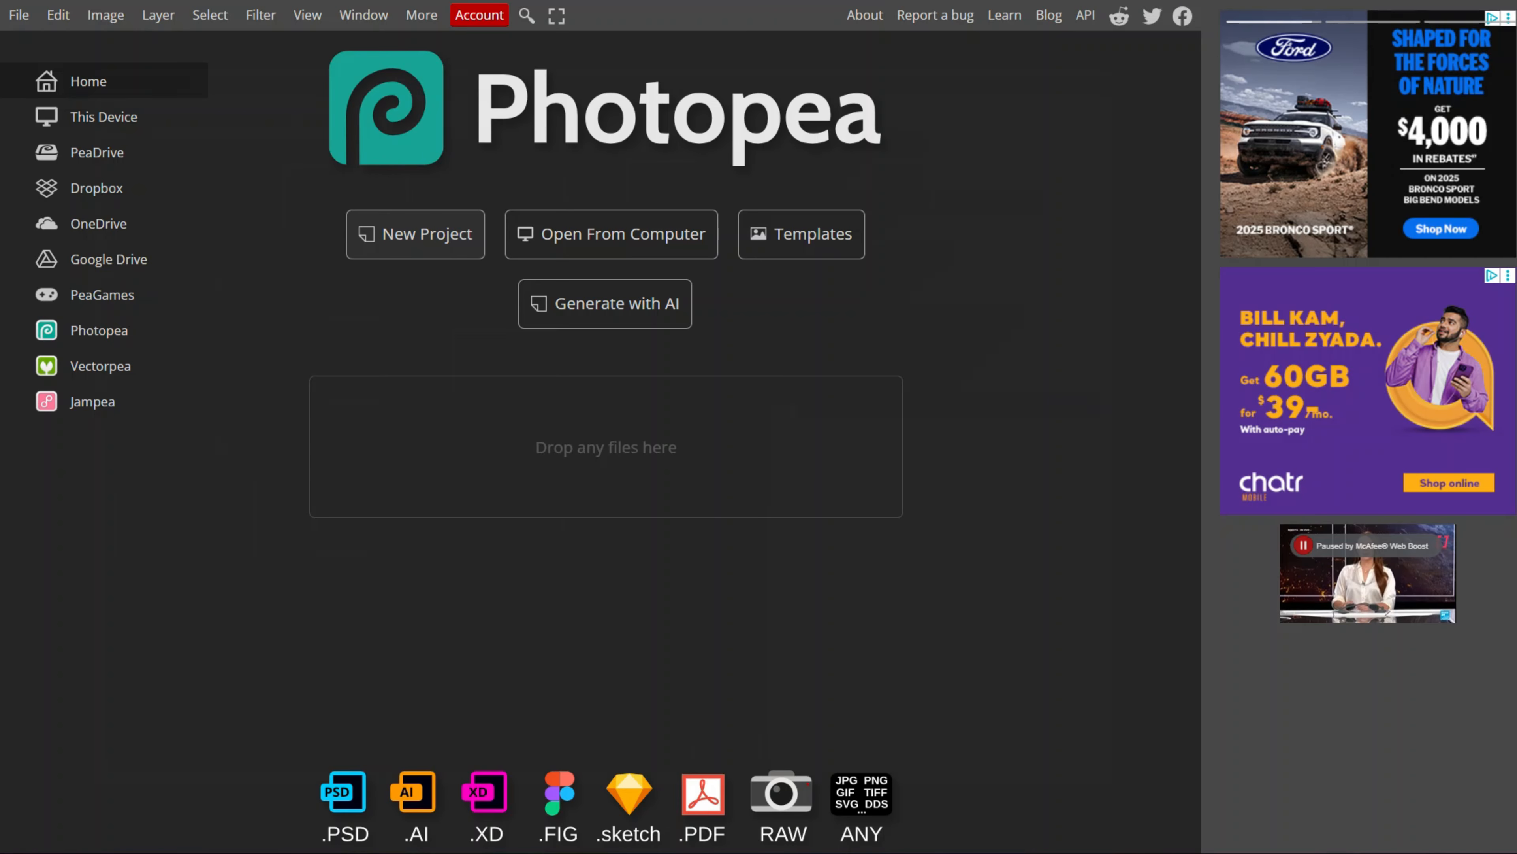
Step: Create a new project from the YouTube Thumbnail preset at 1280 x 720 pixels
{"action": "left_click", "coordinate": [448, 247]}
{"action": "left_click", "coordinate": [526, 374]}
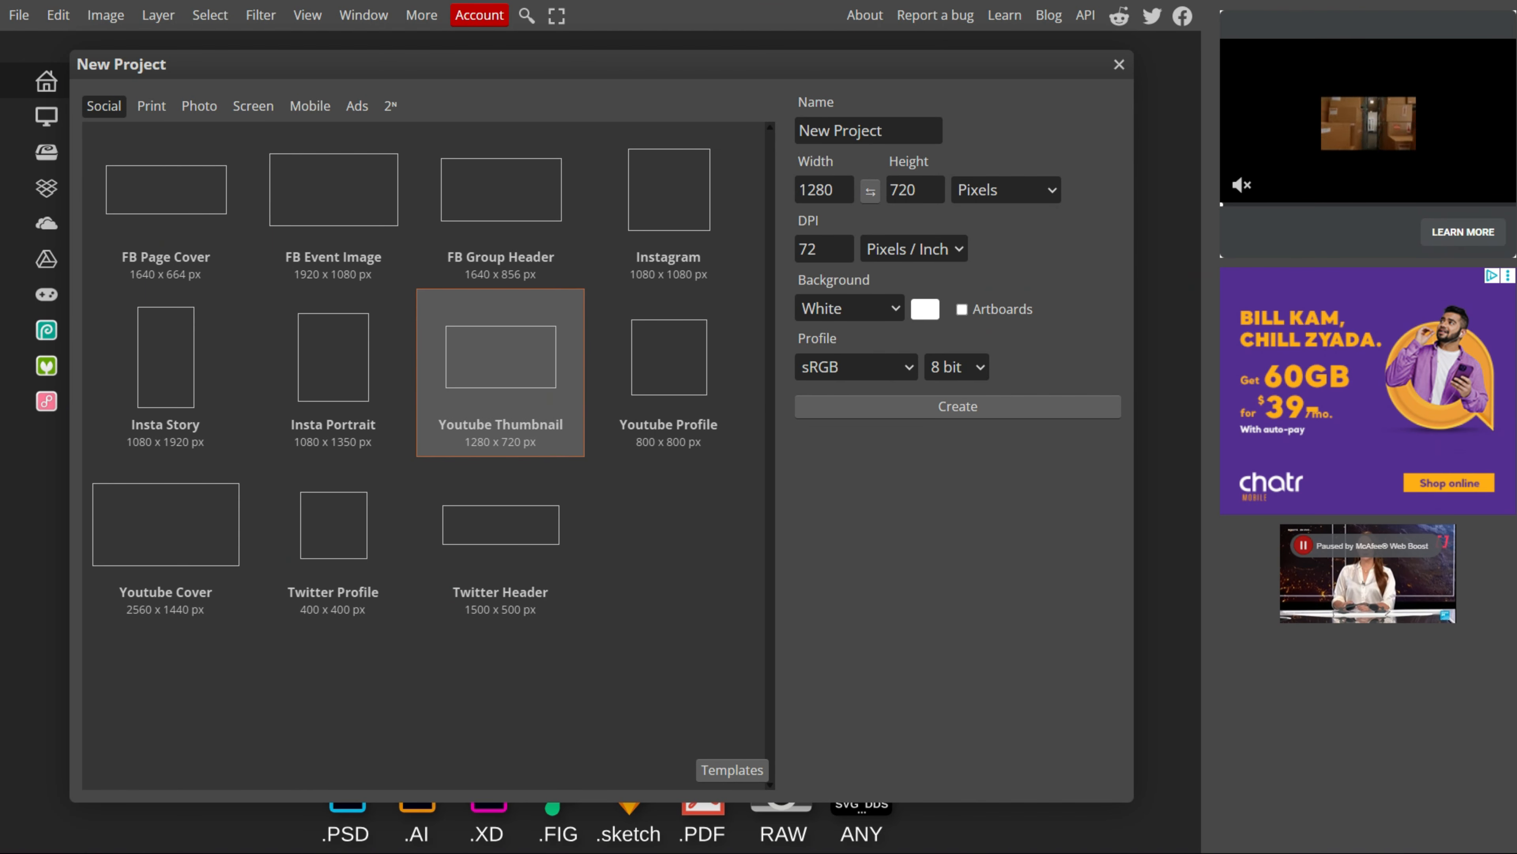
{"action": "left_click", "coordinate": [958, 407]}
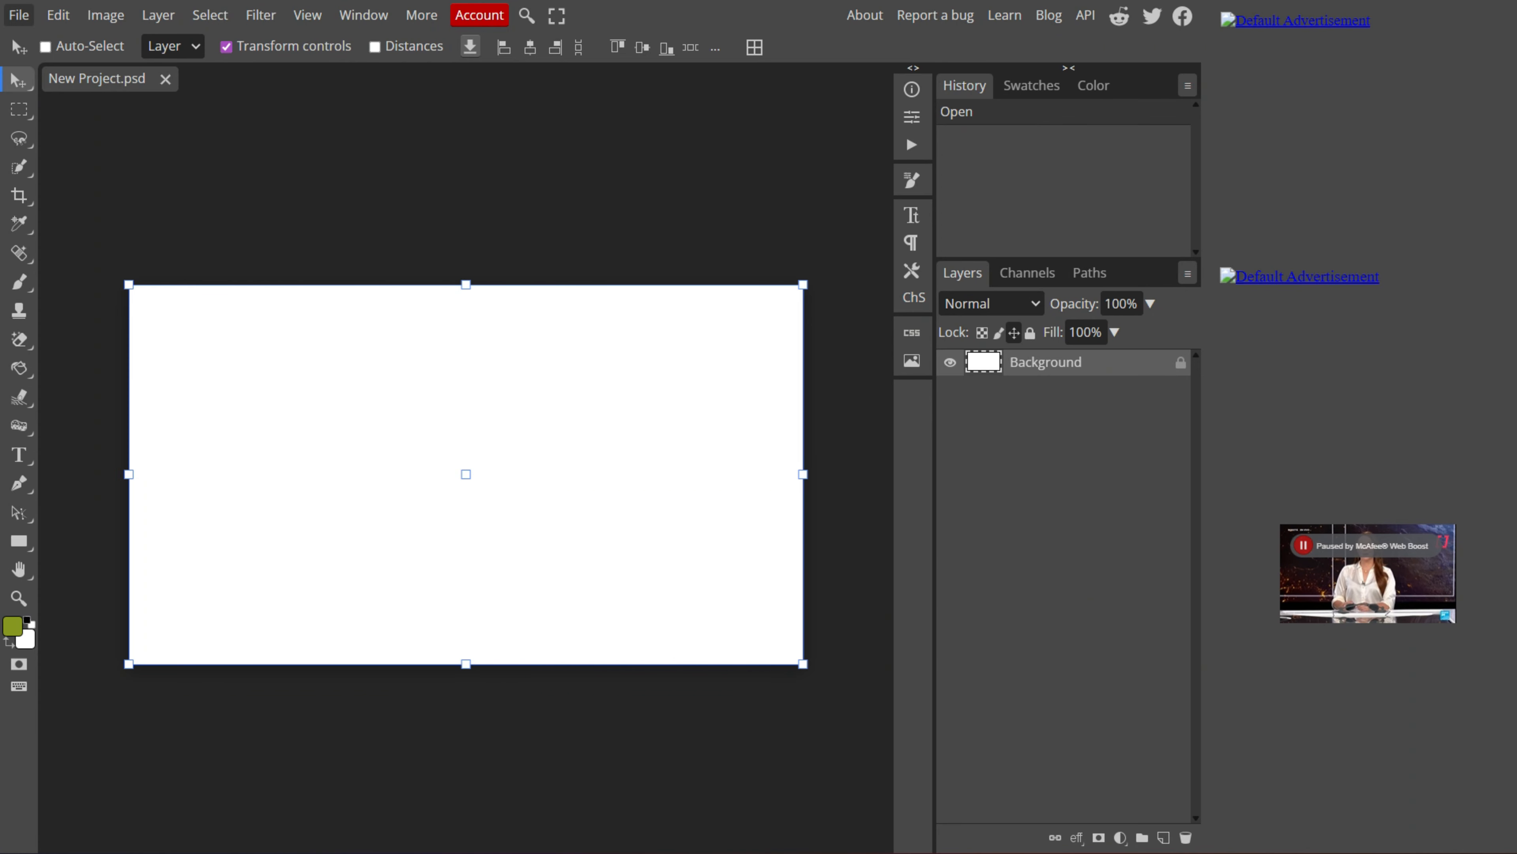
Step: Open the athlete photo and set the Magic Eraser tolerance to 20
{"action": "left_click", "coordinate": [18, 16]}
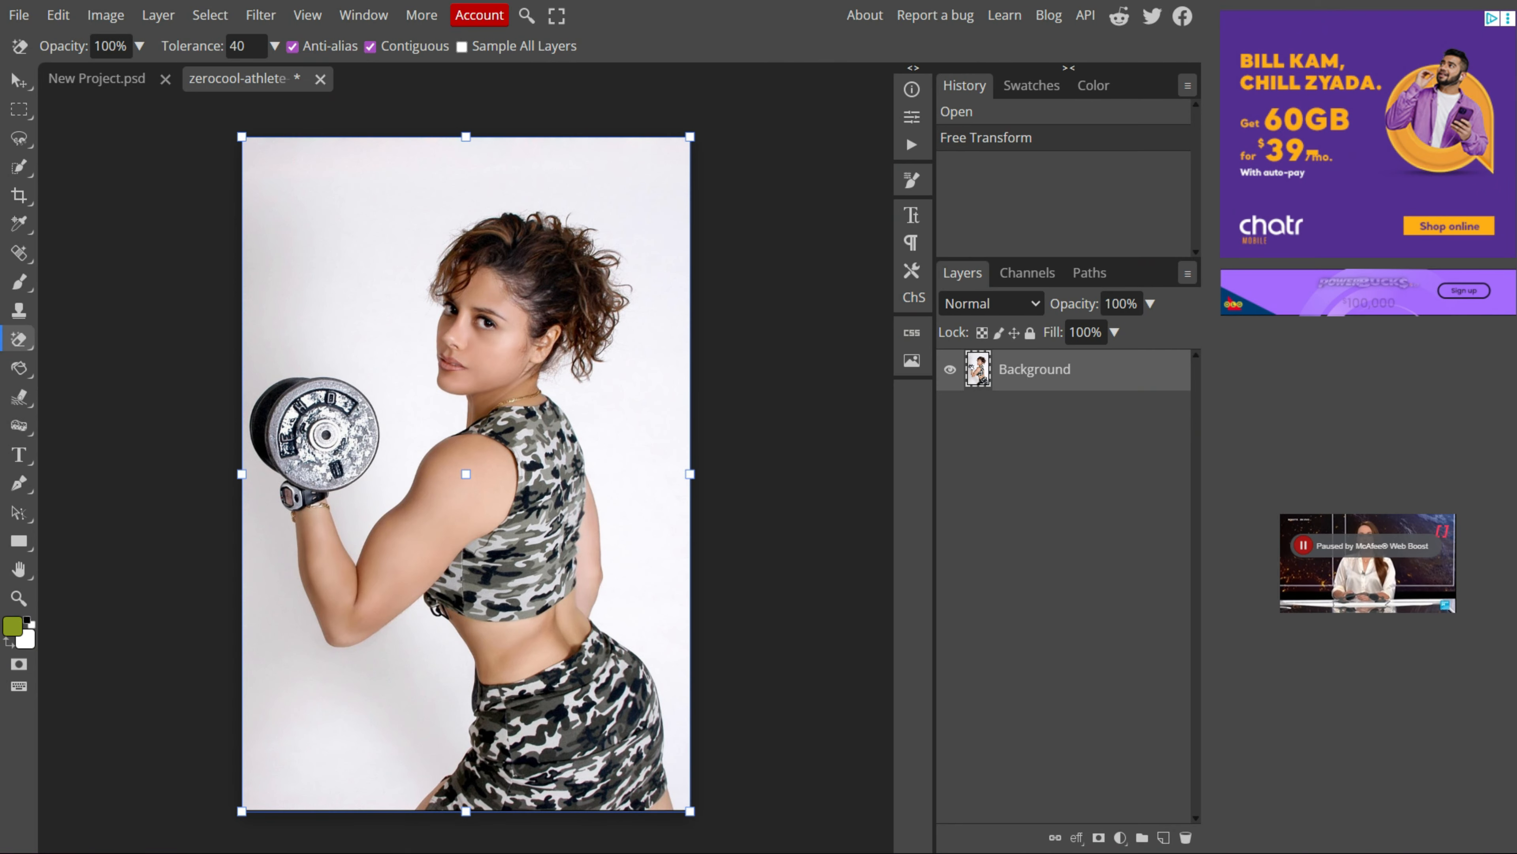
{"action": "right_click", "coordinate": [19, 339]}
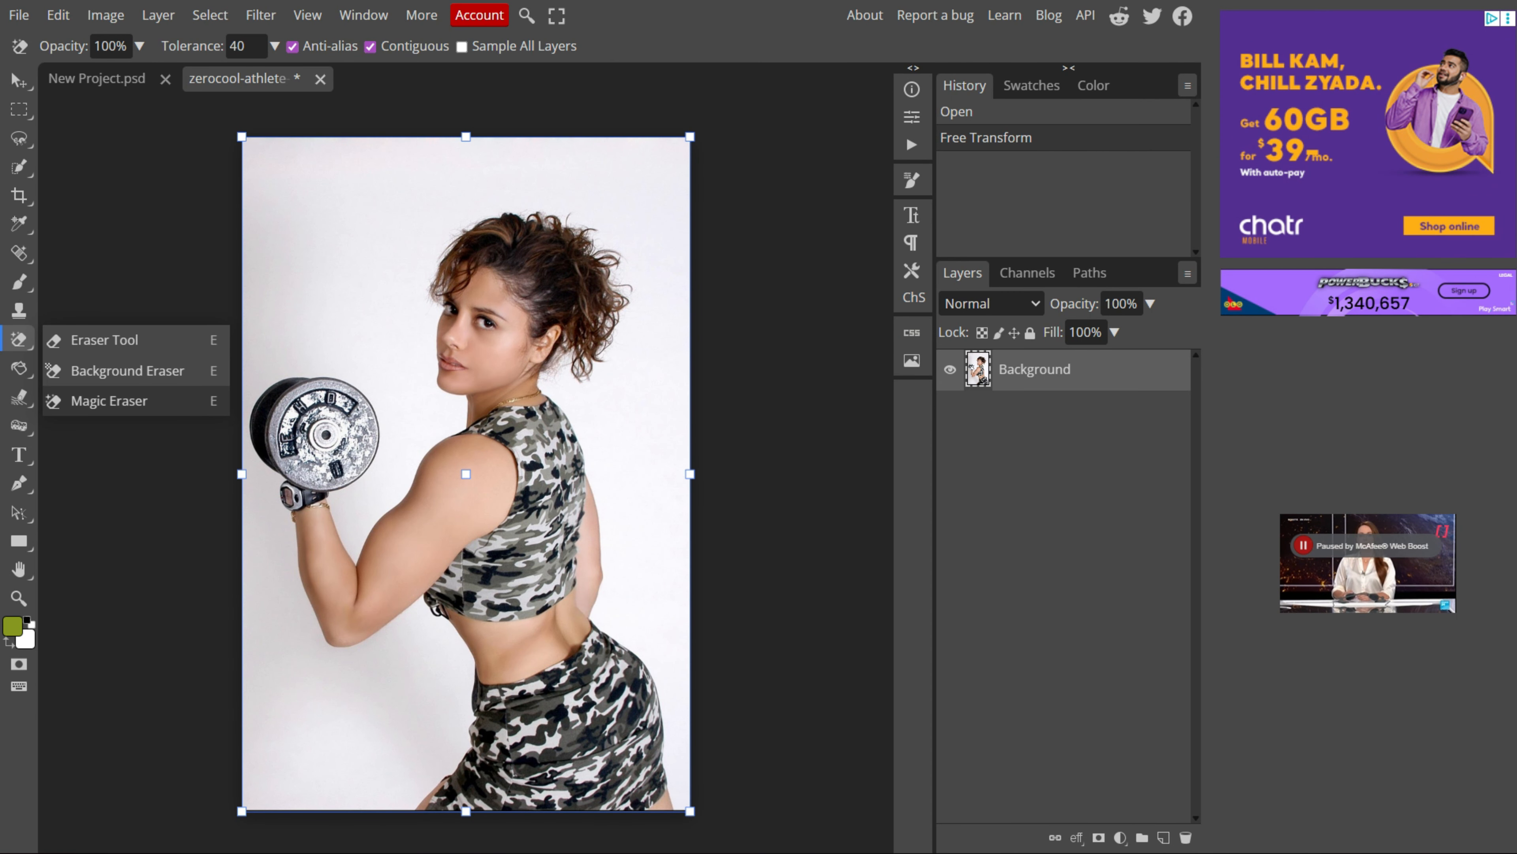
{"action": "left_click_drag", "start_coordinate": [250, 46], "coordinate": [229, 46]}
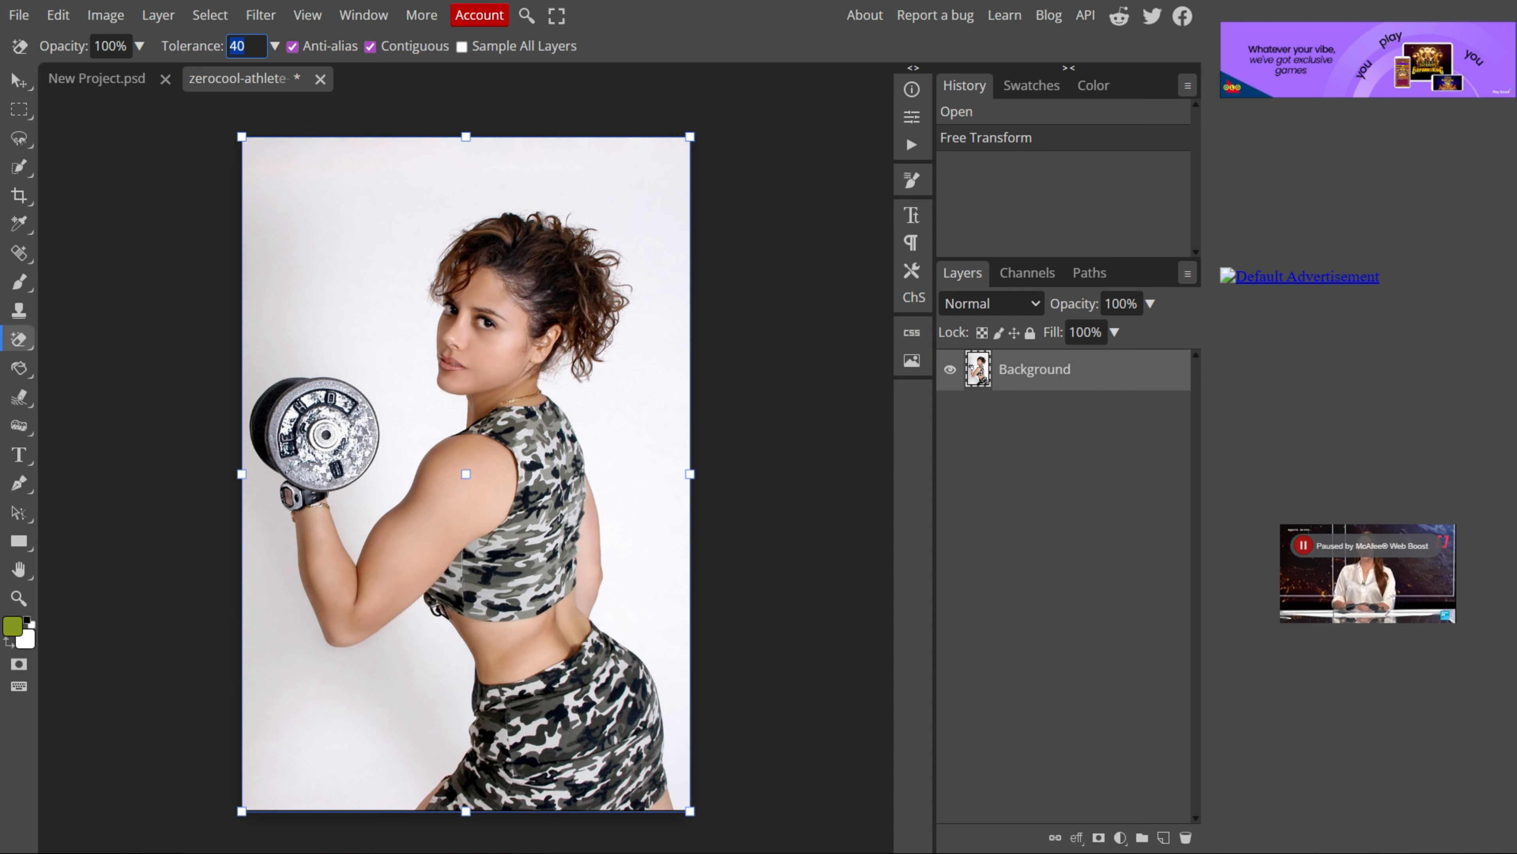
{"action": "key", "text": "BackSpace"}
{"action": "type", "text": "20"}
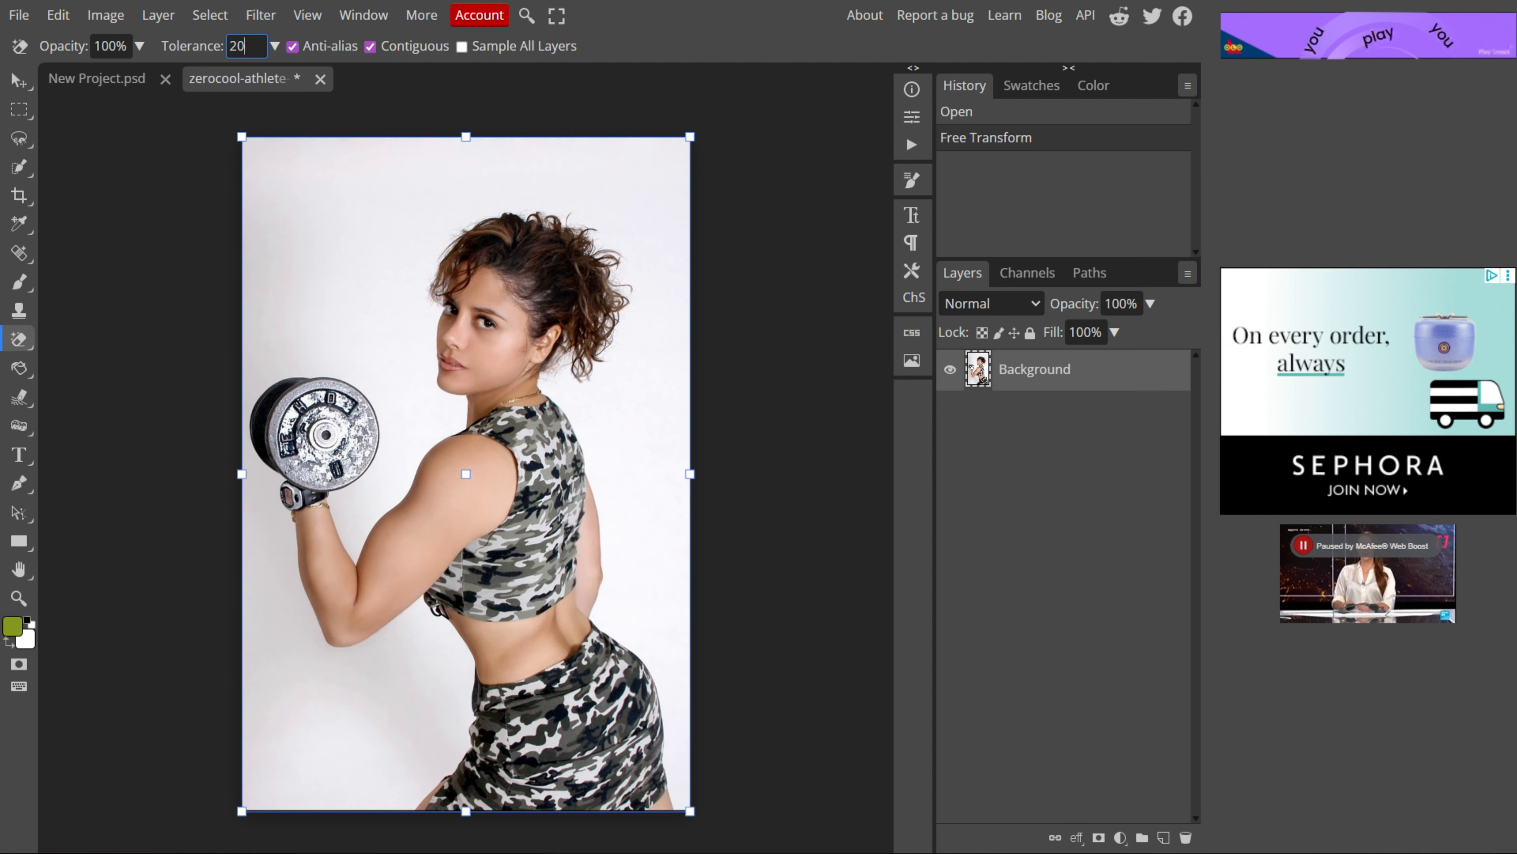
Step: Erase the white background around the athlete with the Magic Eraser, sampling several background areas
{"action": "left_click", "coordinate": [382, 209]}
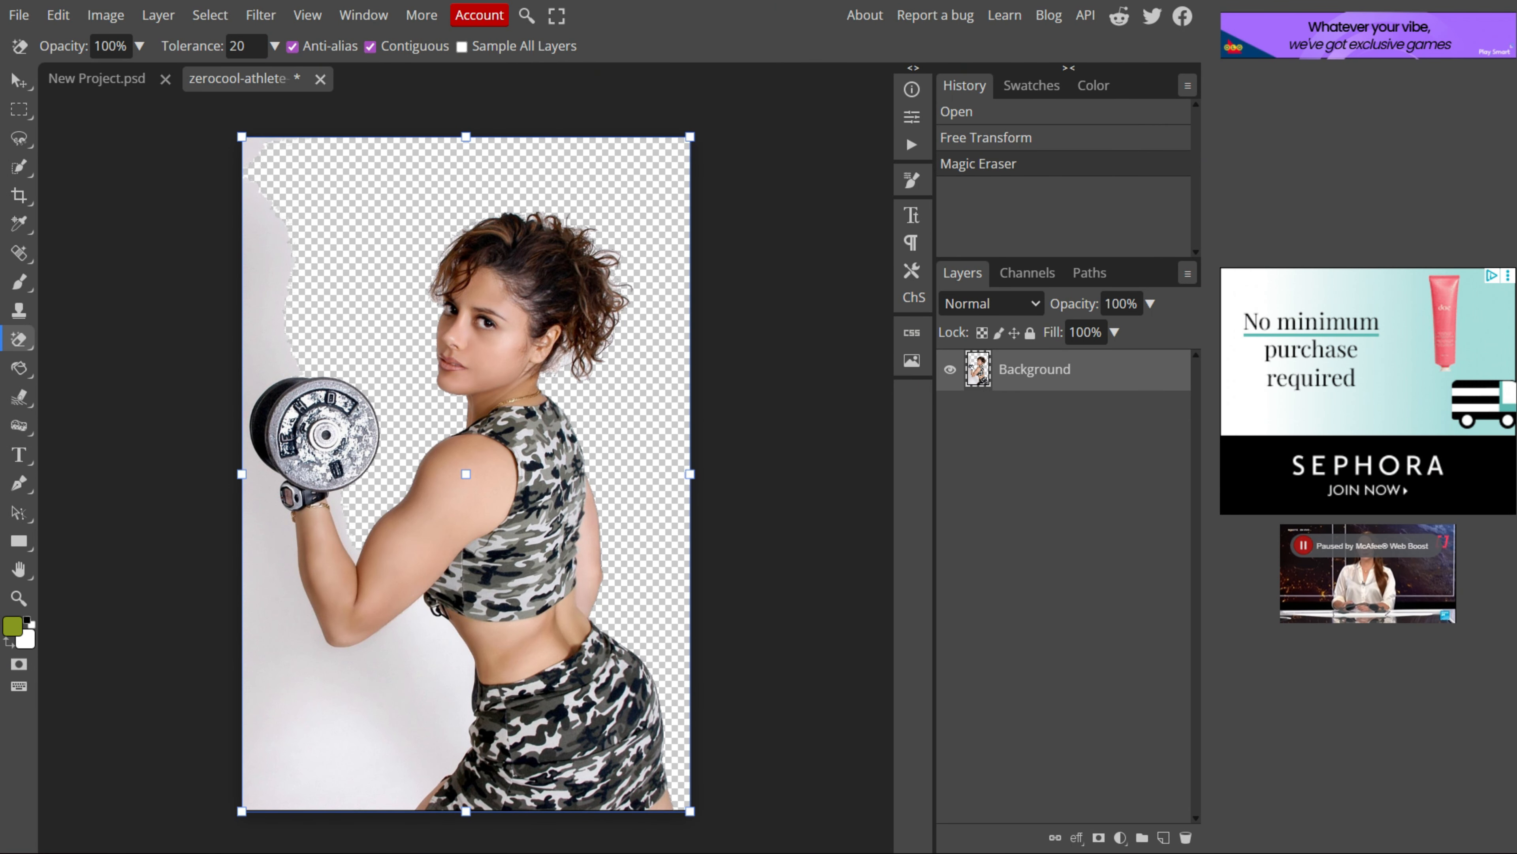
{"action": "left_click", "coordinate": [293, 323]}
{"action": "left_click", "coordinate": [340, 759]}
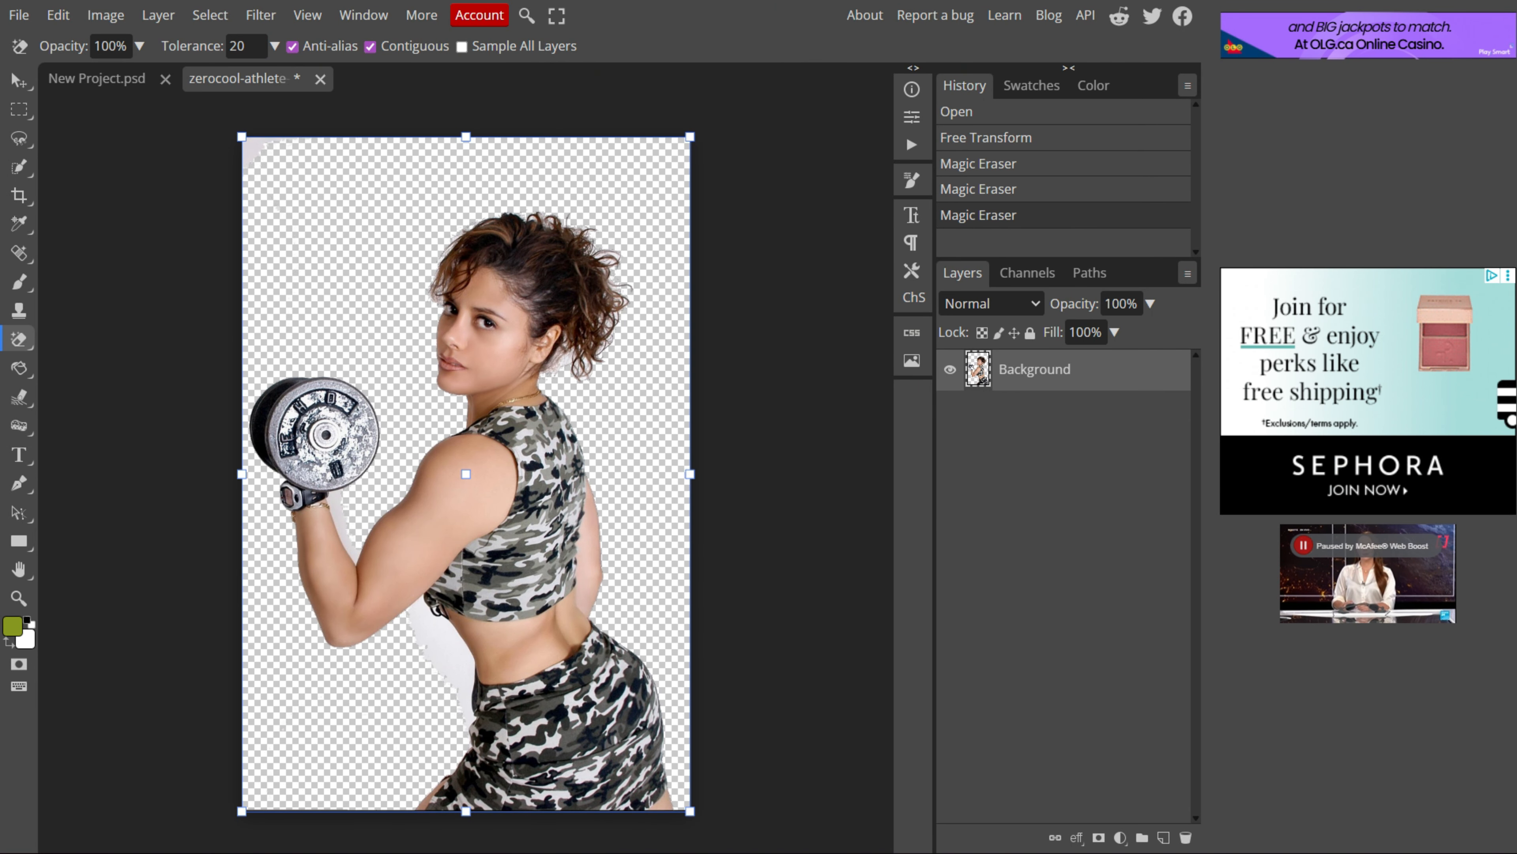
{"action": "left_click", "coordinate": [444, 655]}
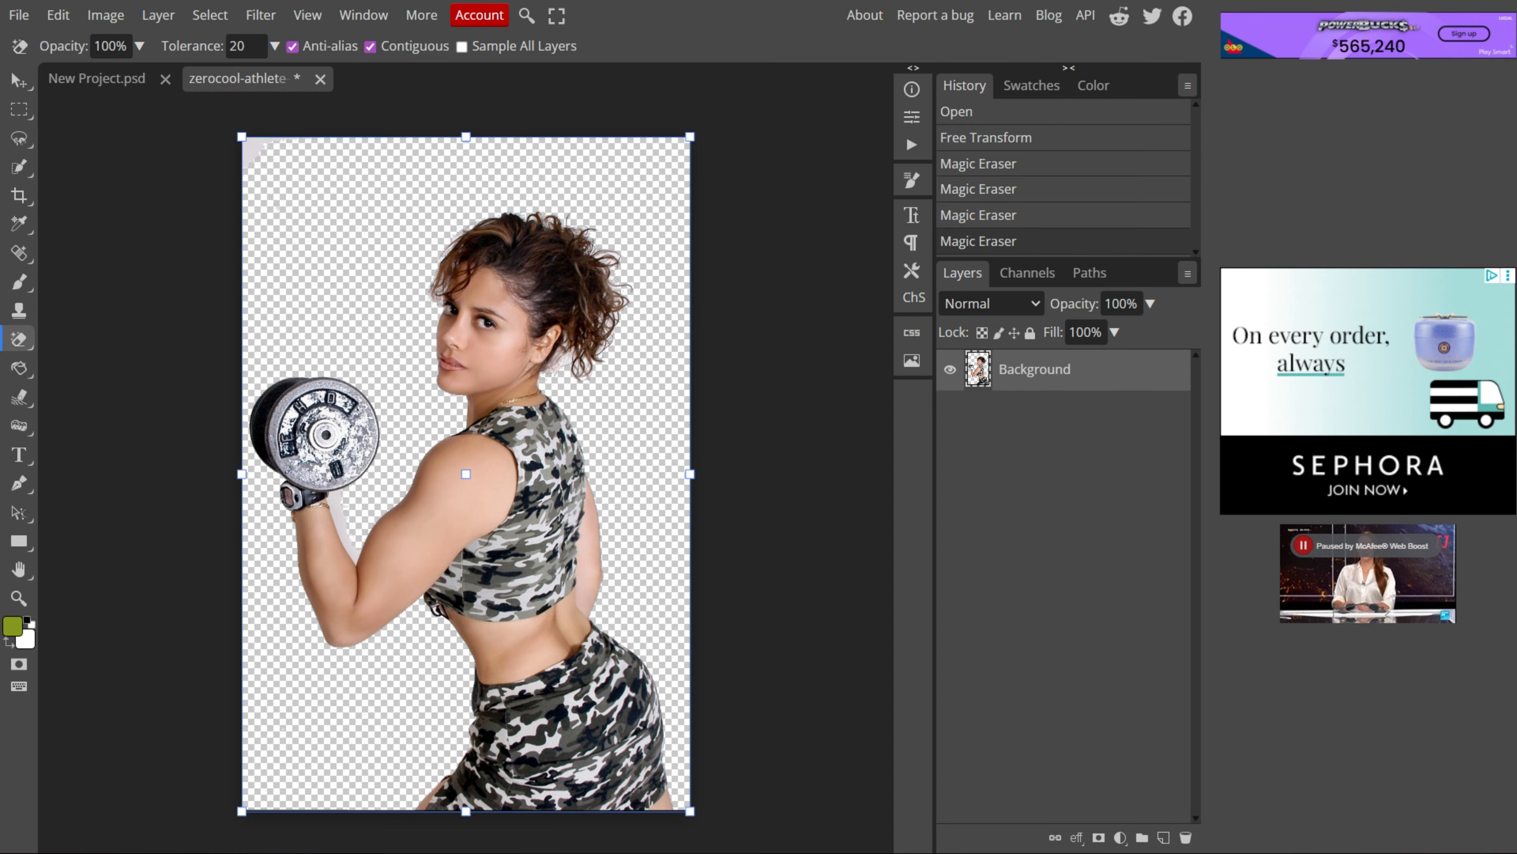
{"action": "left_click", "coordinate": [341, 519]}
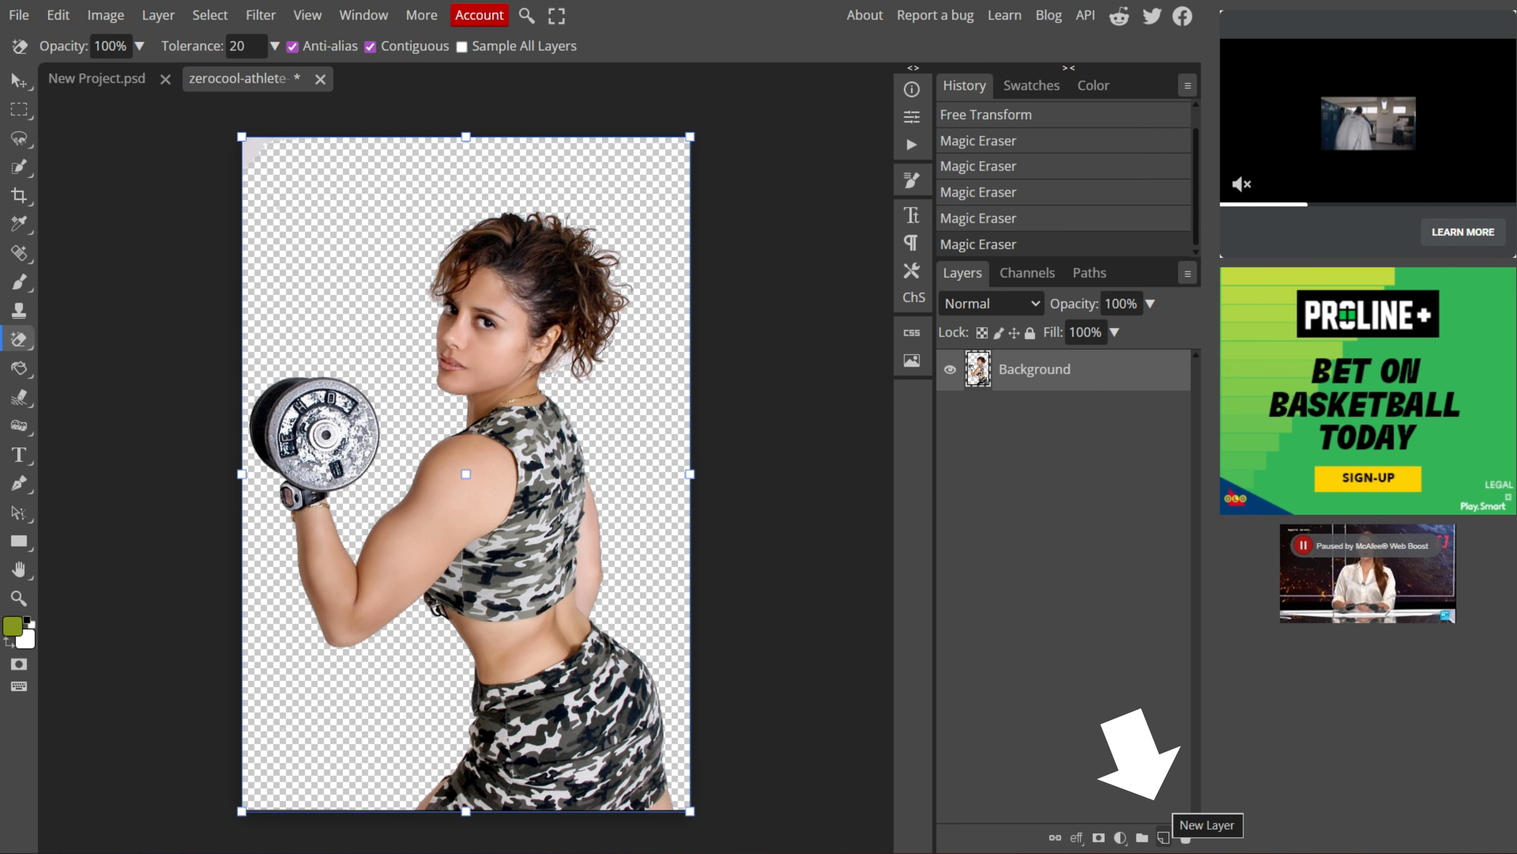
Step: Add a new layer and move it beneath the athlete layer
{"action": "left_click", "coordinate": [1163, 837]}
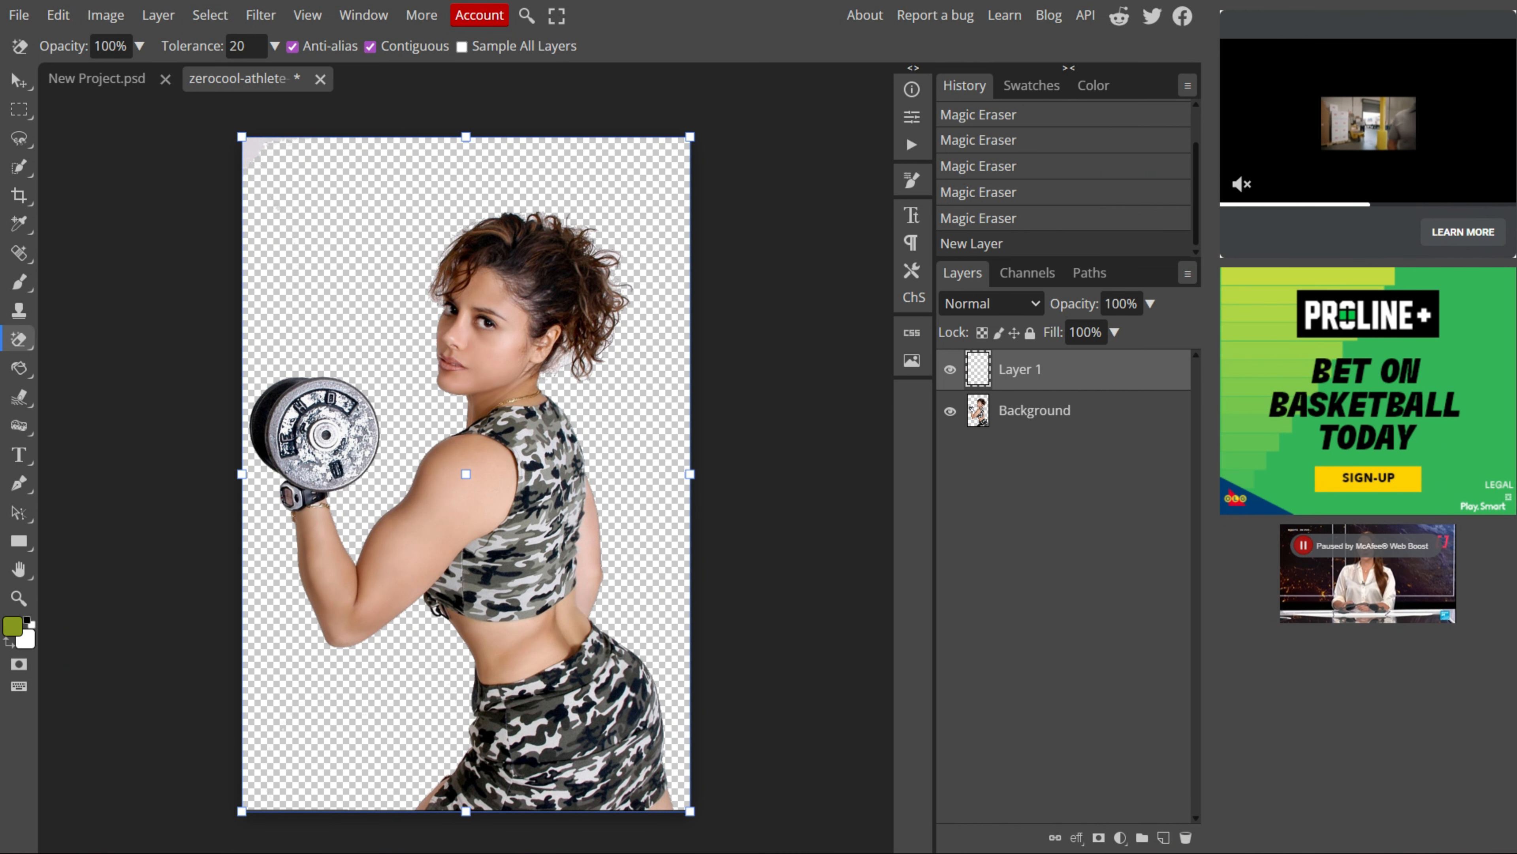
{"action": "left_click_drag", "start_coordinate": [1020, 368], "coordinate": [1019, 419]}
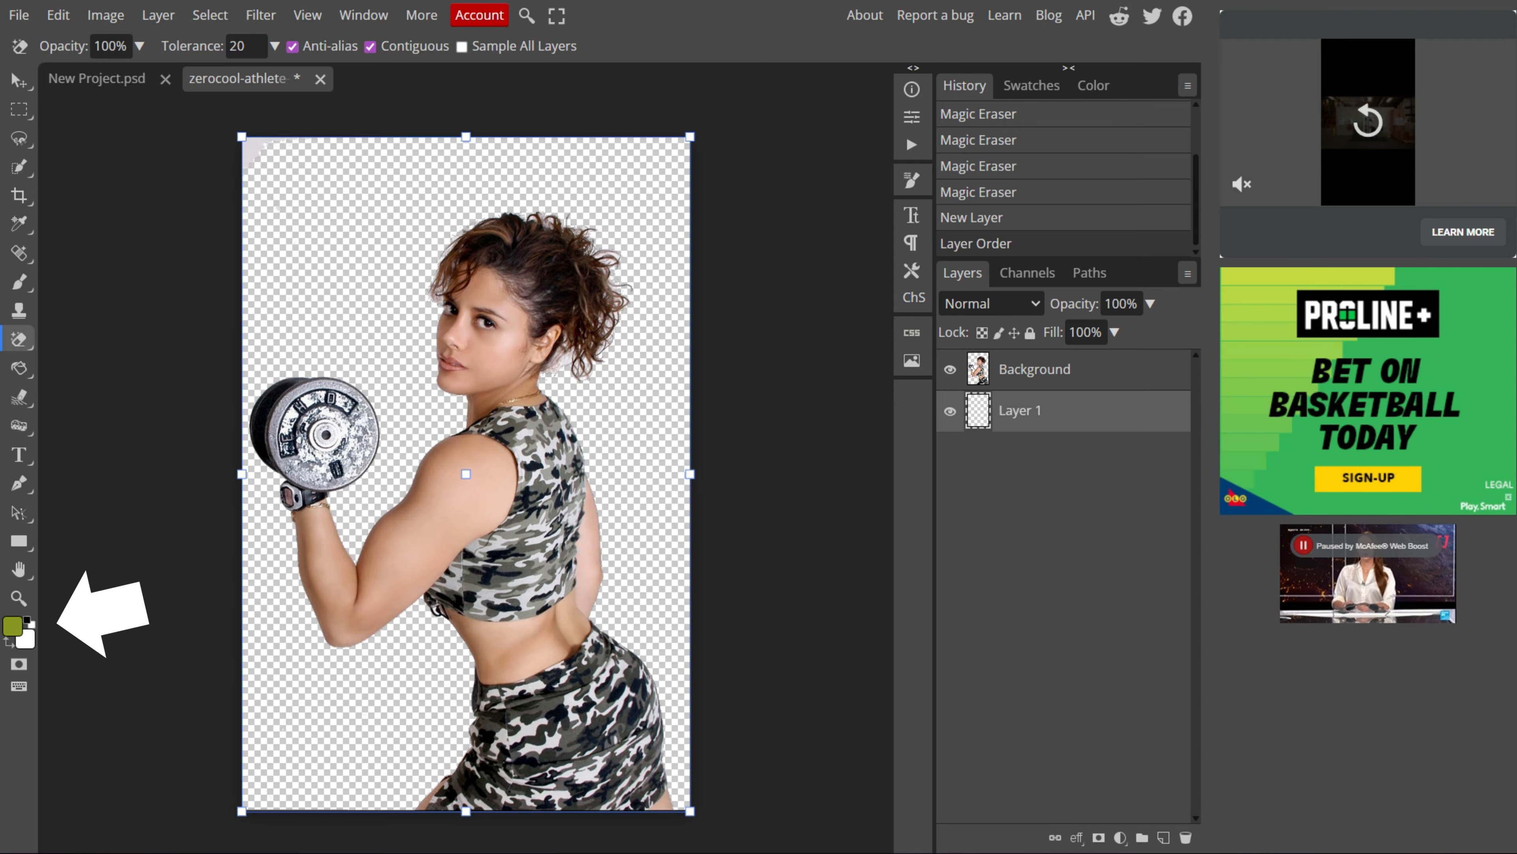
Step: Set the foreground color to a near-black 121211
{"action": "left_click", "coordinate": [13, 626]}
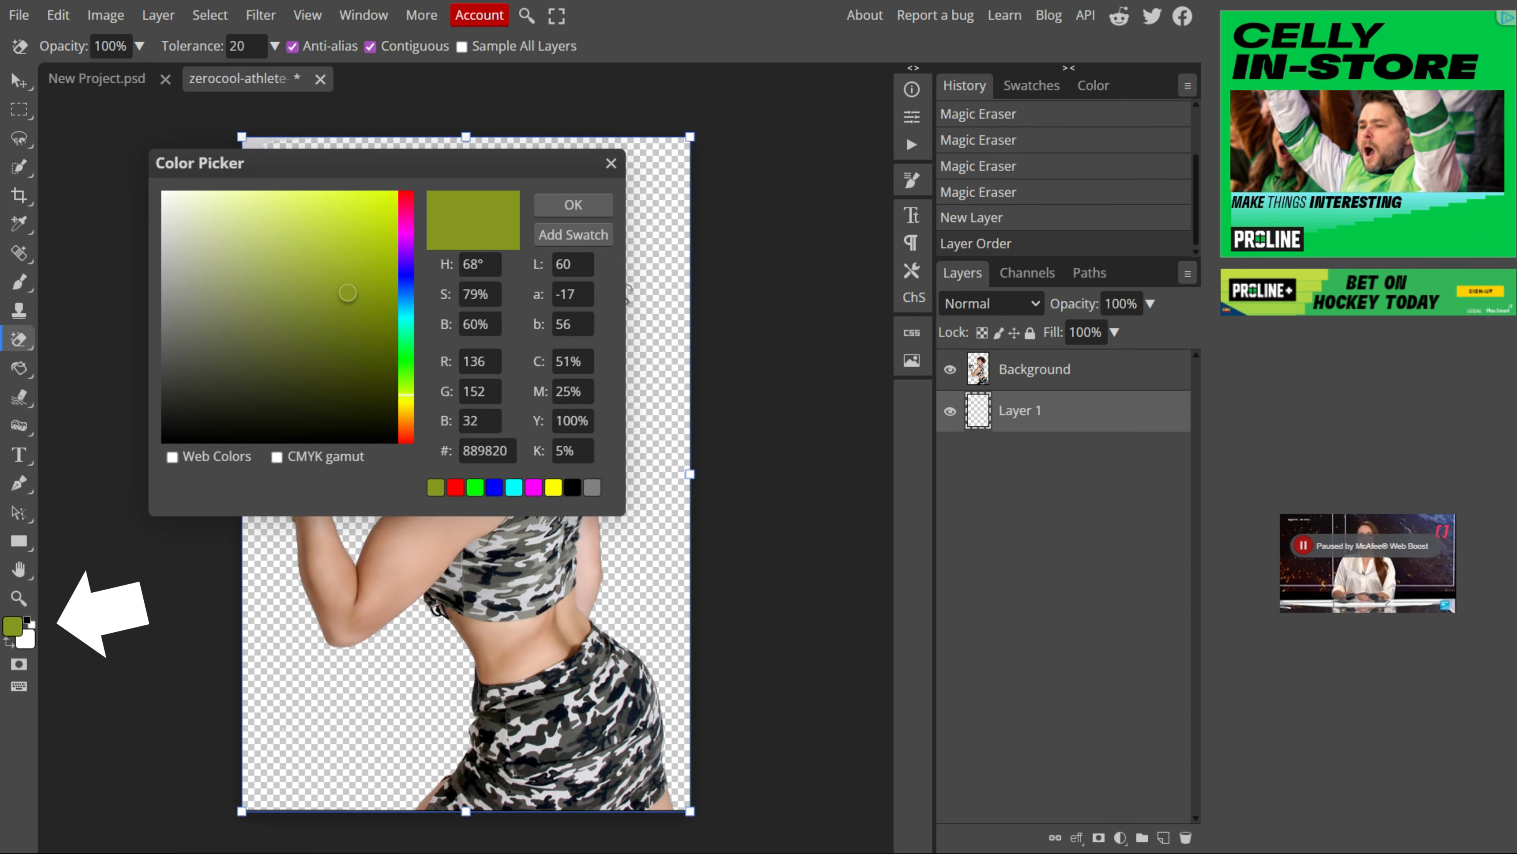
{"action": "left_click", "coordinate": [179, 424]}
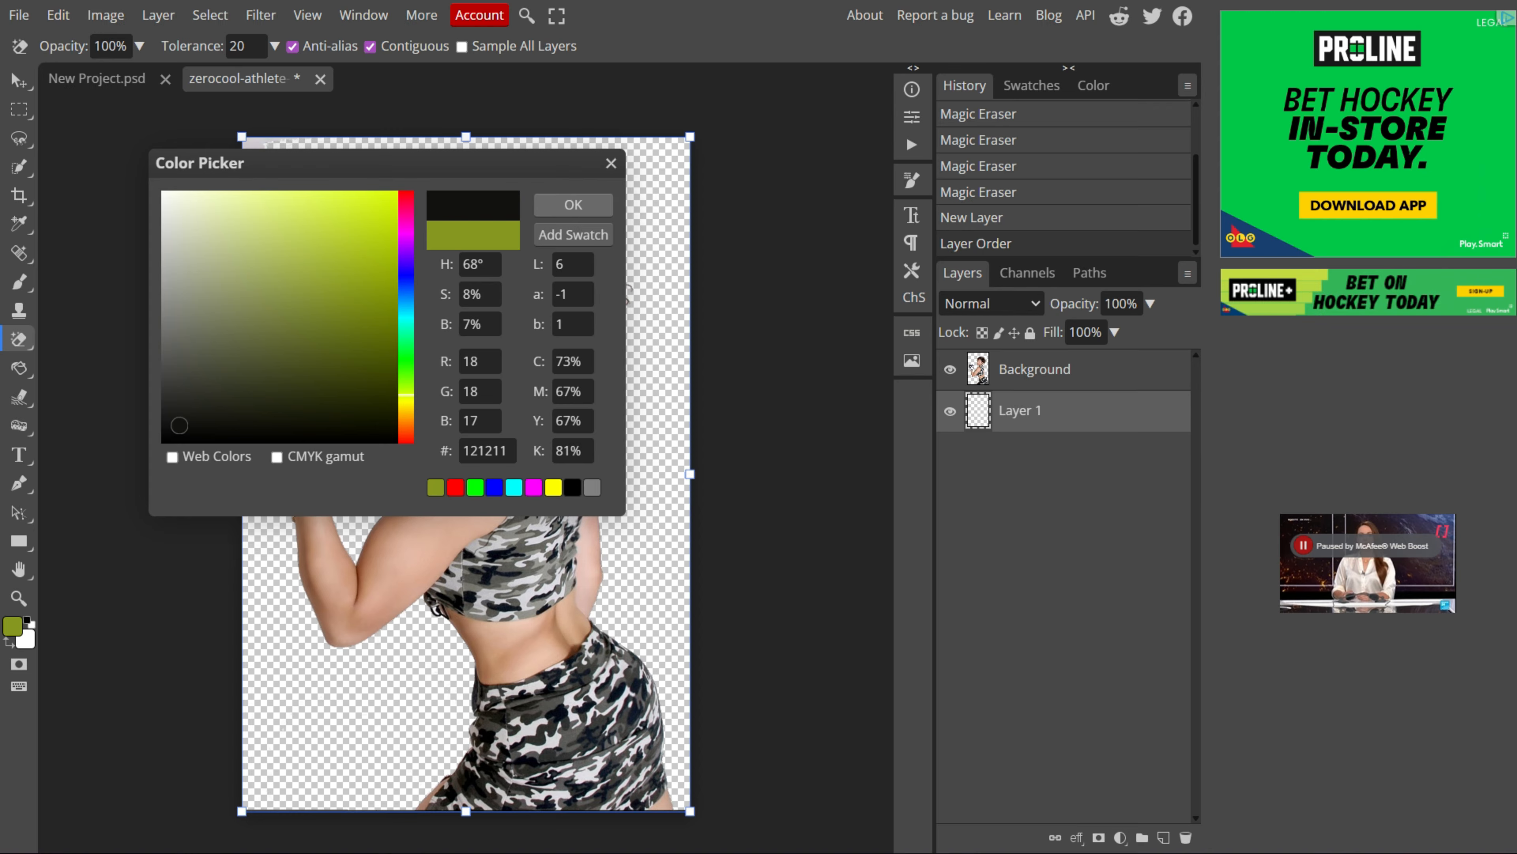
{"action": "left_click", "coordinate": [573, 205]}
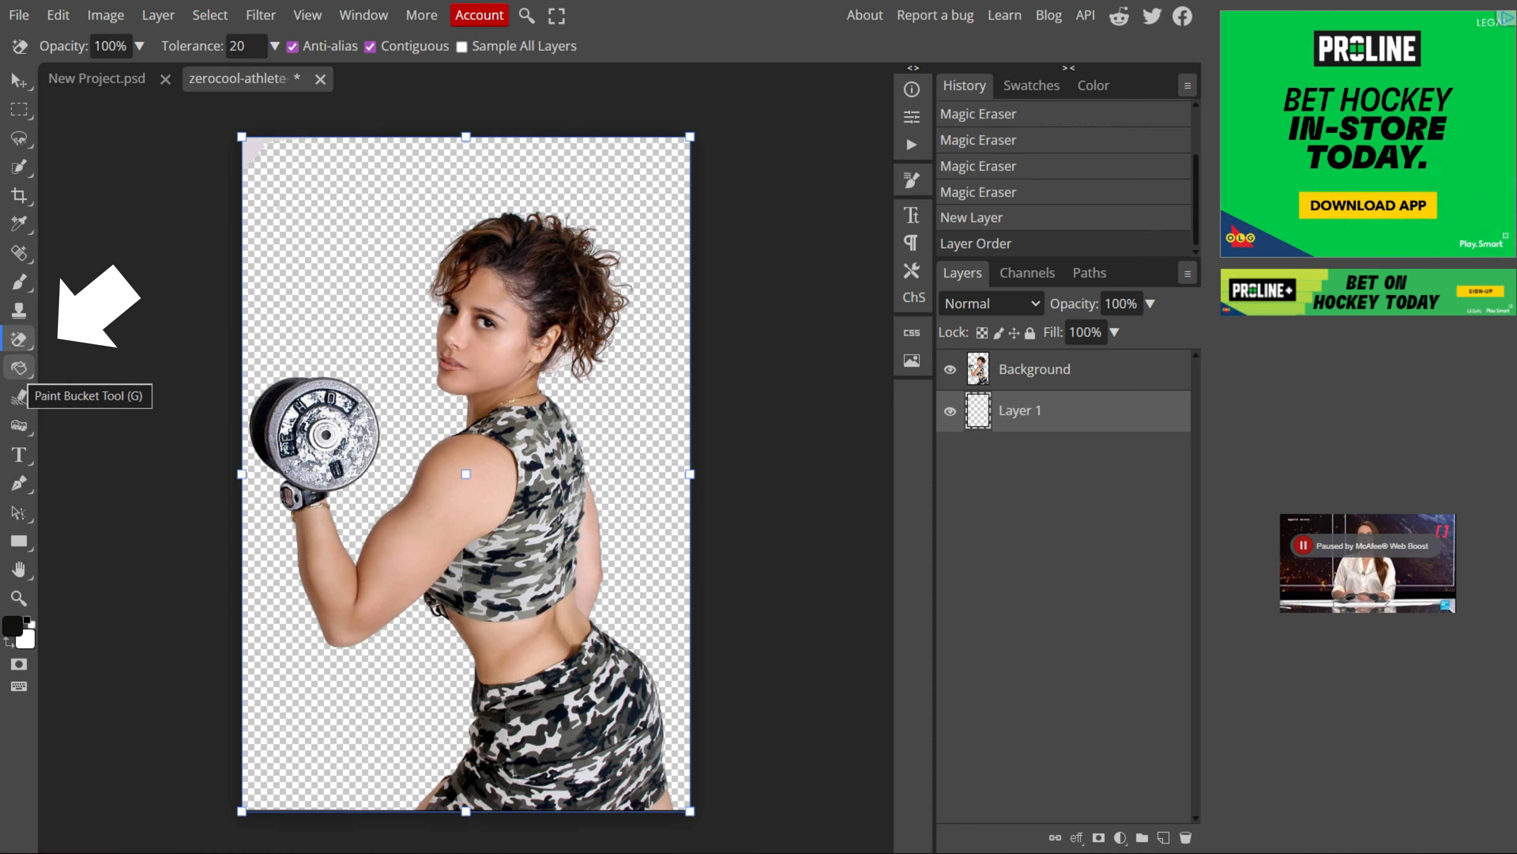
Step: Fill the new layer with the dark foreground color using the Paint Bucket Tool
{"action": "left_click", "coordinate": [19, 368]}
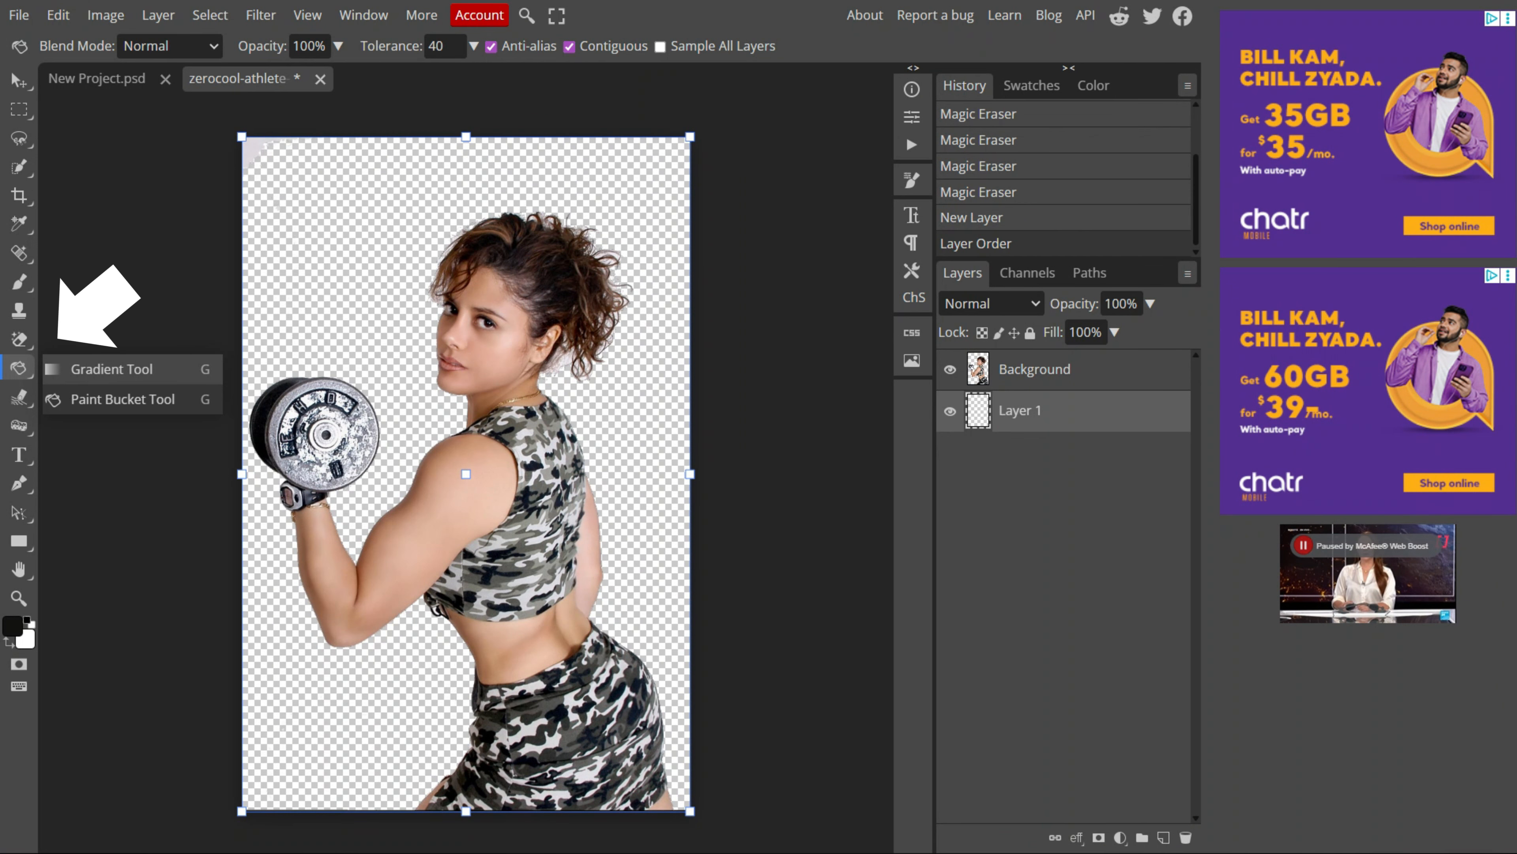
{"action": "left_click", "coordinate": [122, 399]}
{"action": "left_click", "coordinate": [286, 266]}
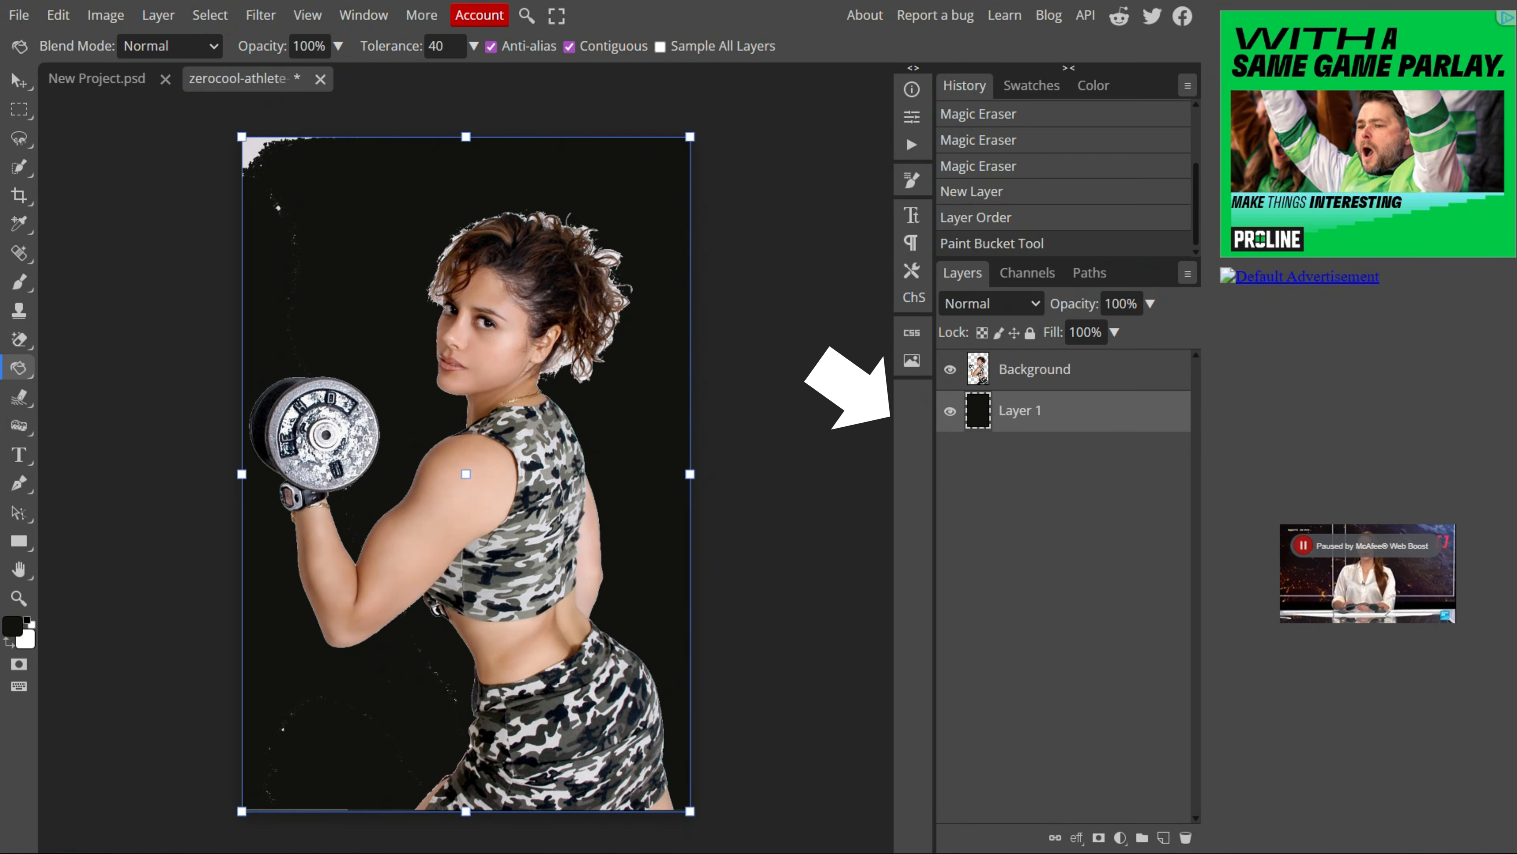
Step: Erase leftover white specks on the athlete layer with a 55 px Eraser Tool brush
{"action": "left_click", "coordinate": [1034, 370]}
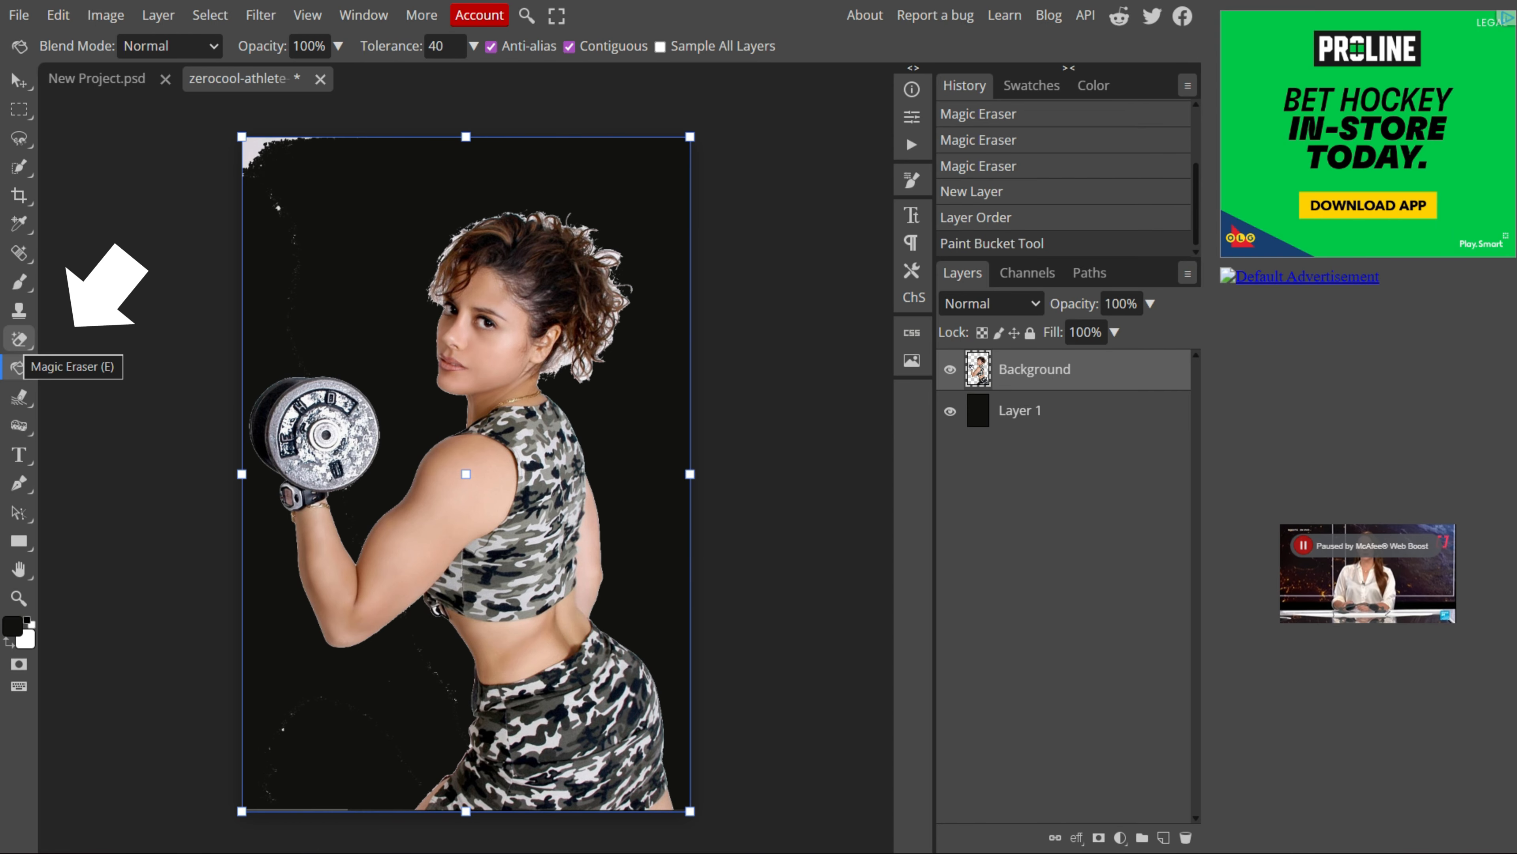
{"action": "left_click", "coordinate": [19, 339]}
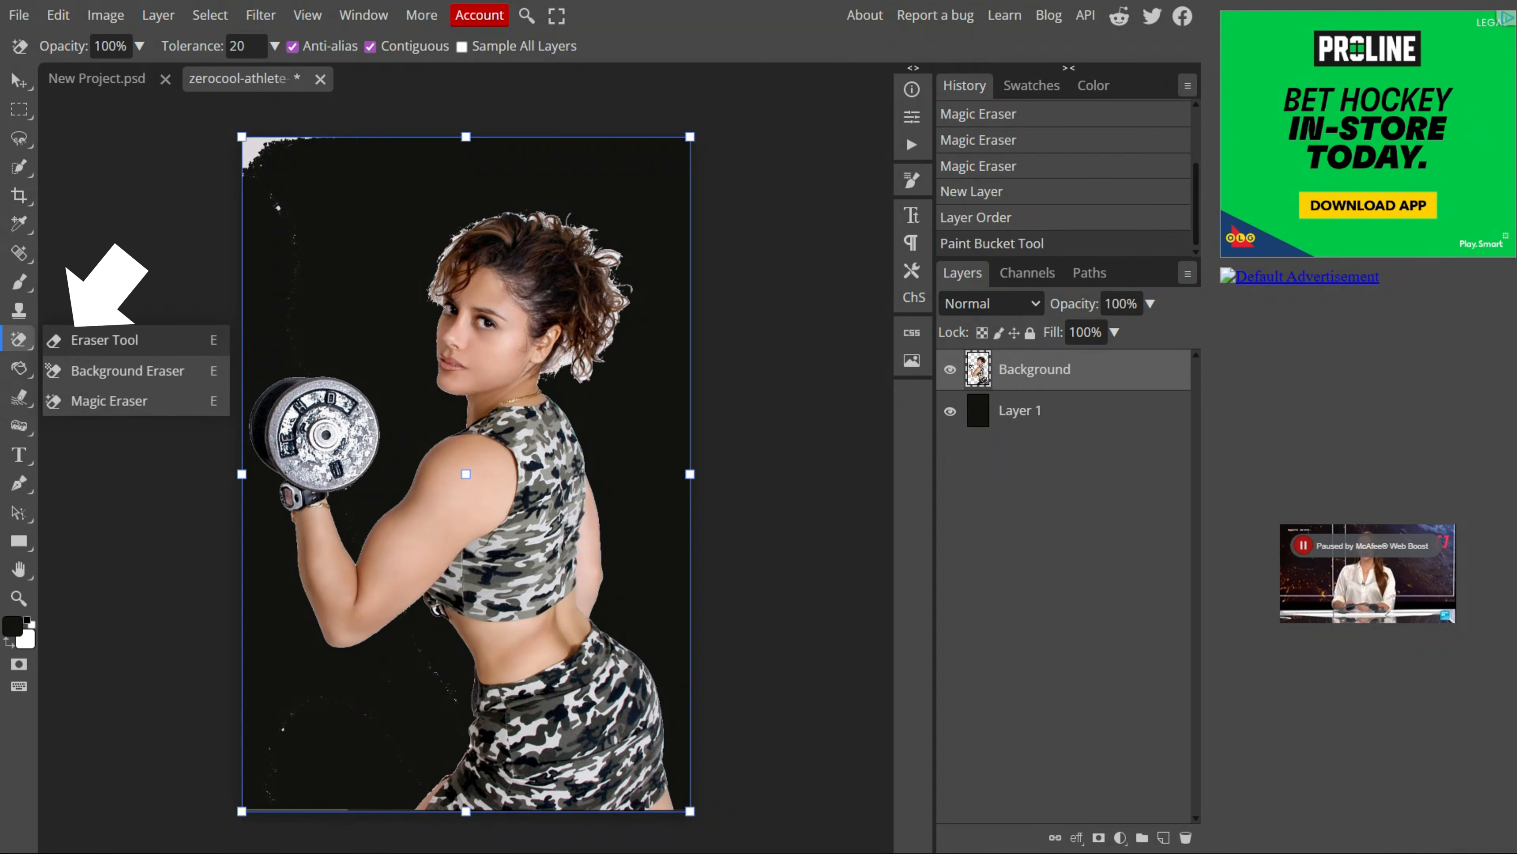
{"action": "left_click", "coordinate": [104, 340]}
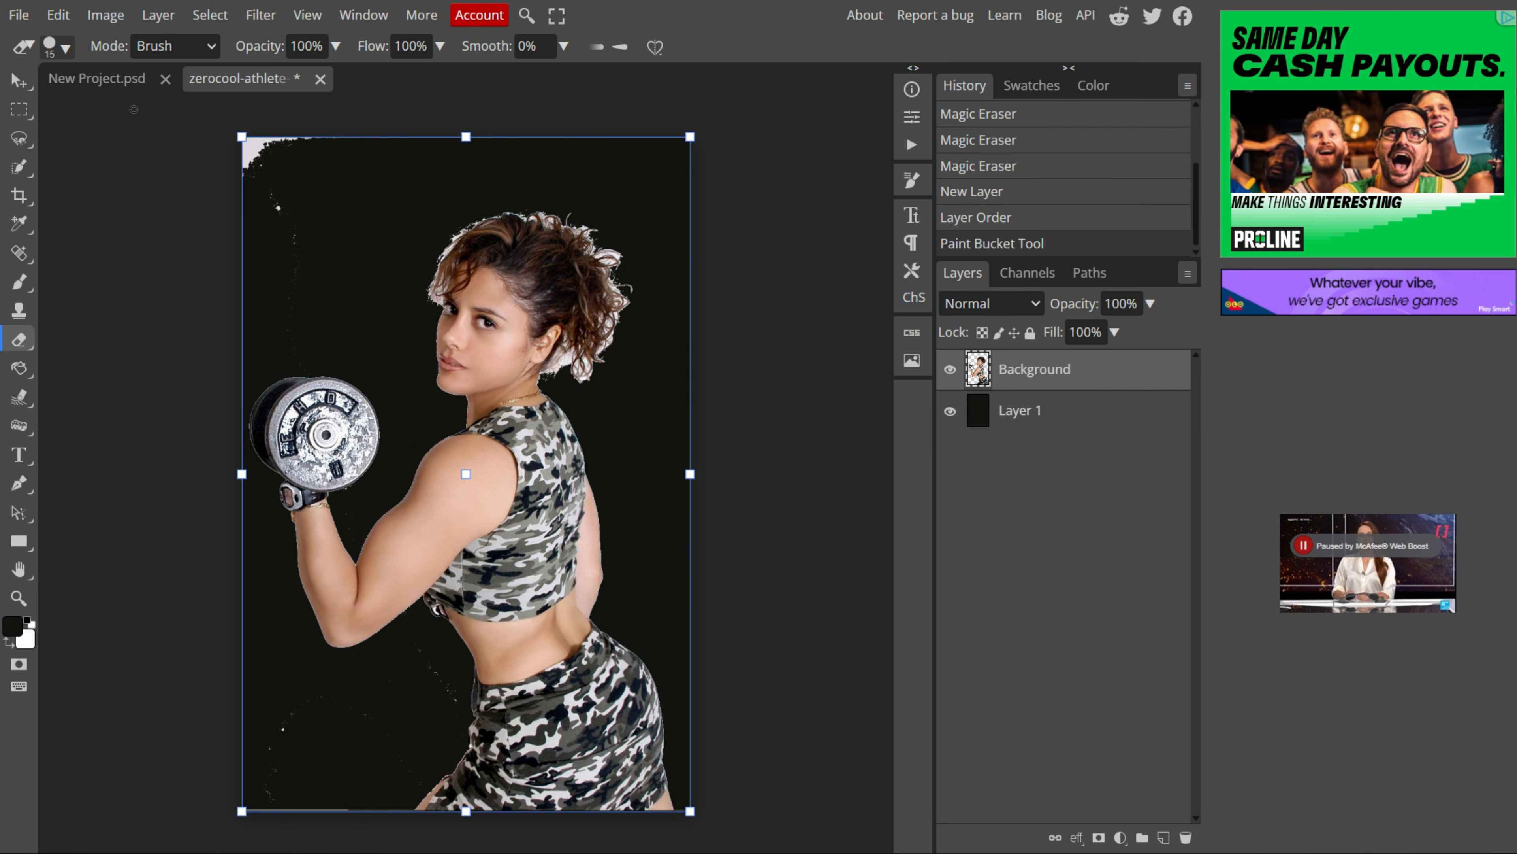
{"action": "left_click", "coordinate": [65, 49]}
{"action": "left_click_drag", "start_coordinate": [173, 100], "coordinate": [189, 100]}
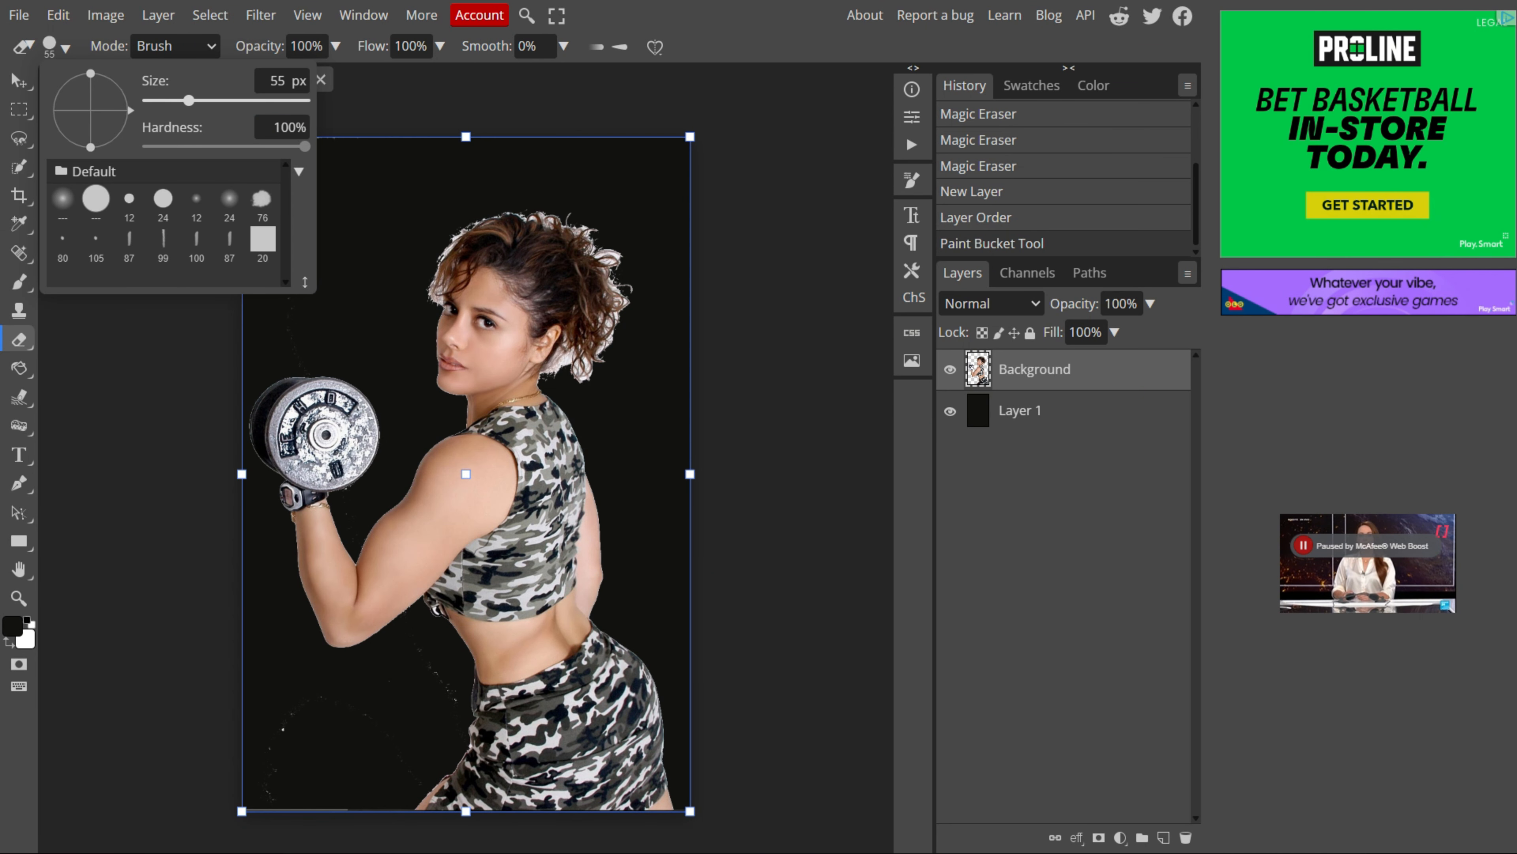
{"action": "left_click", "coordinate": [345, 196]}
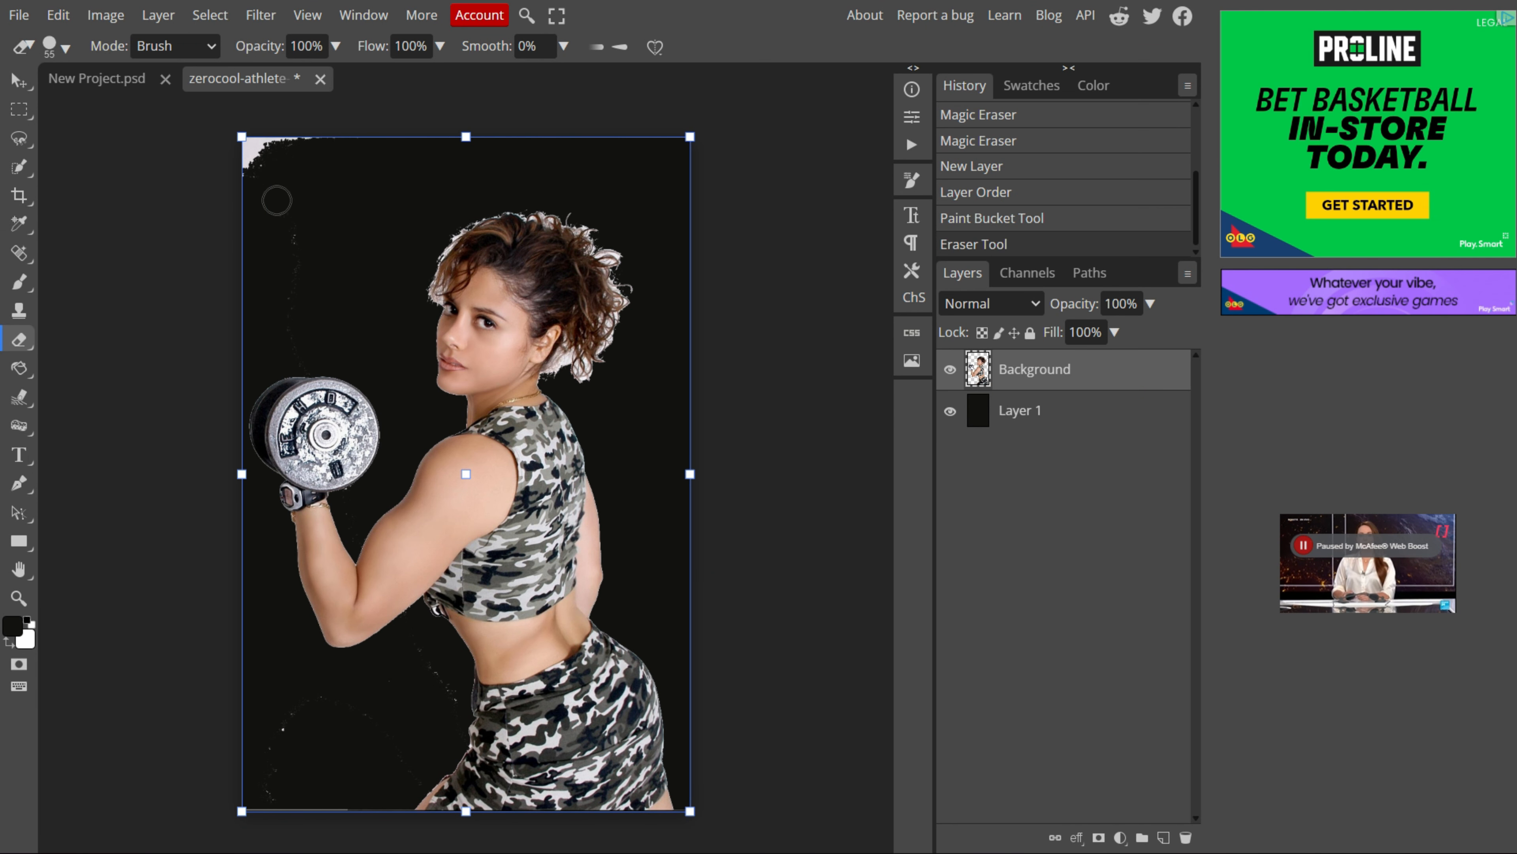
{"action": "mouse_move", "coordinate": [244, 145]}
{"action": "left_mouse_down"}
{"action": "mouse_move", "coordinate": [287, 144]}
{"action": "mouse_move", "coordinate": [253, 152]}
{"action": "left_mouse_up"}
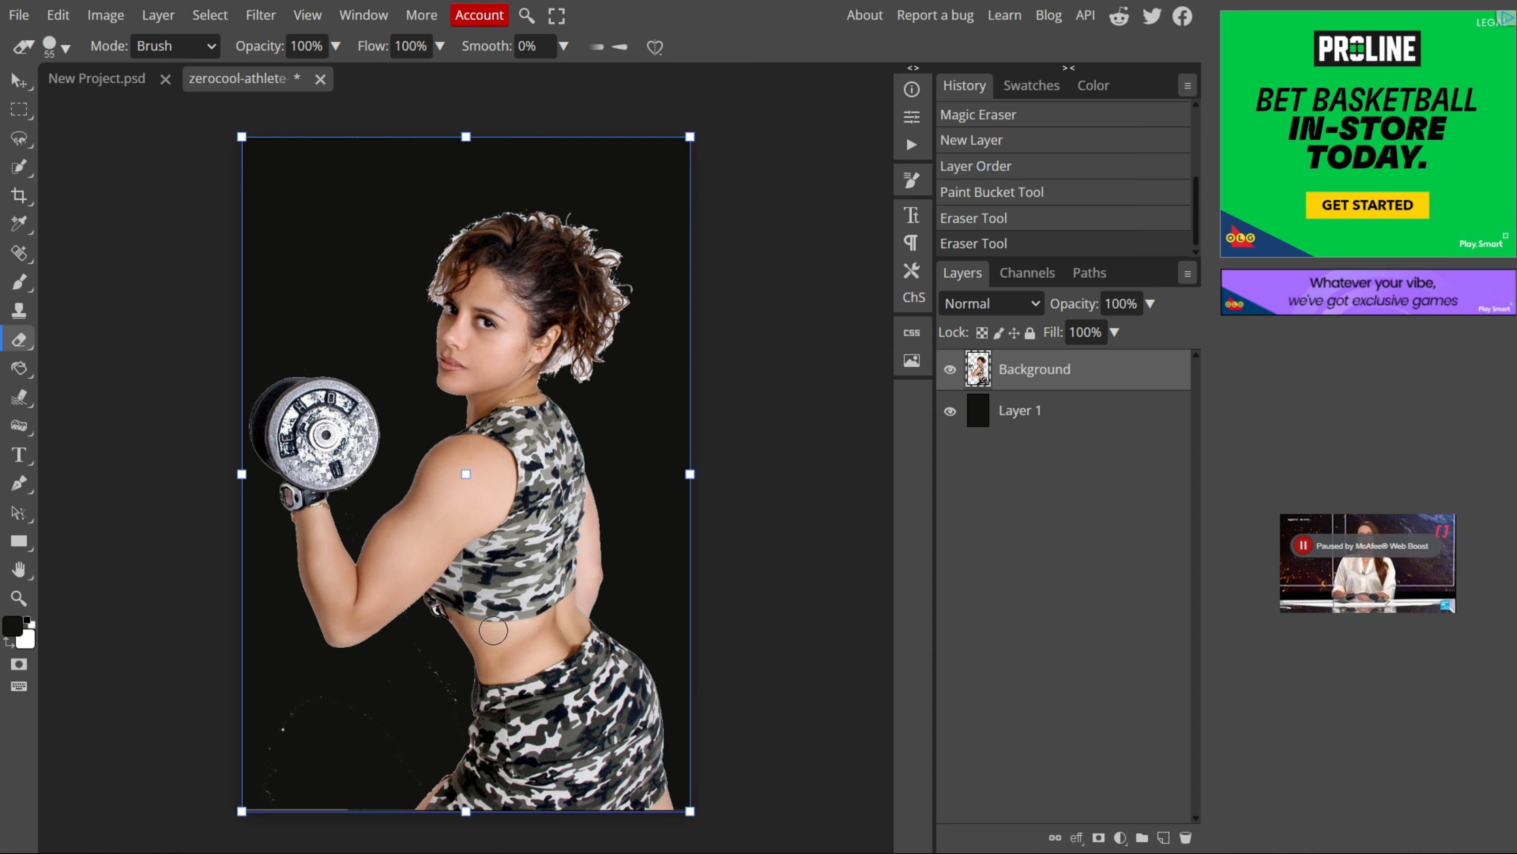
{"action": "mouse_move", "coordinate": [266, 777]}
{"action": "left_mouse_down"}
{"action": "mouse_move", "coordinate": [396, 714]}
{"action": "mouse_move", "coordinate": [407, 752]}
{"action": "left_mouse_up"}
{"action": "key", "text": "alt+bracketleft"}
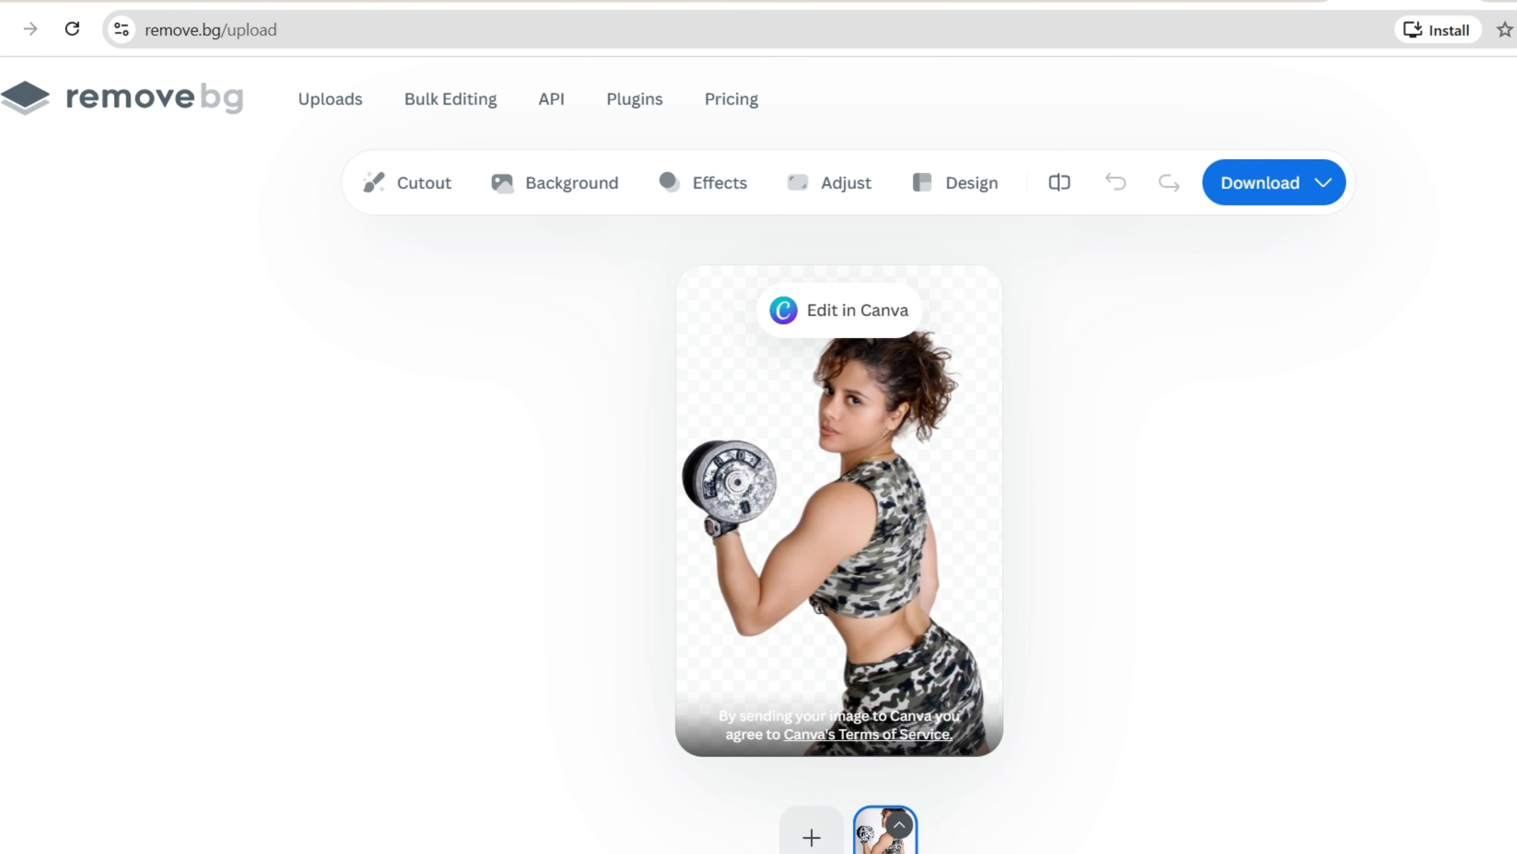
Step: Switch to remove.bg and download the cutout image
{"action": "left_click", "coordinate": [1275, 182]}
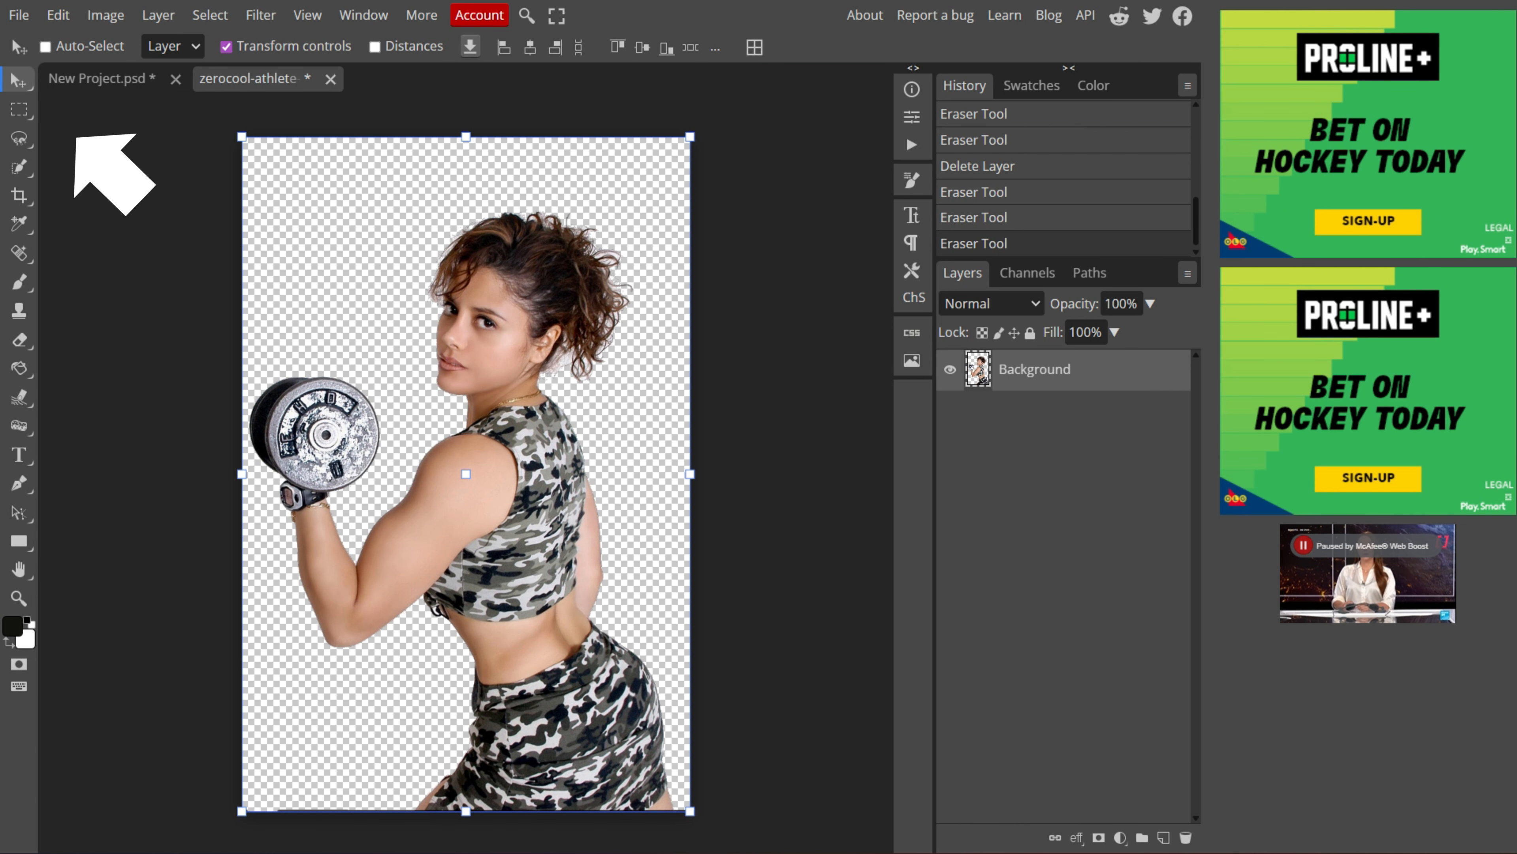
Step: Move the athlete cutout into the New Project canvas and position it toward the left side
{"action": "right_click", "coordinate": [18, 80]}
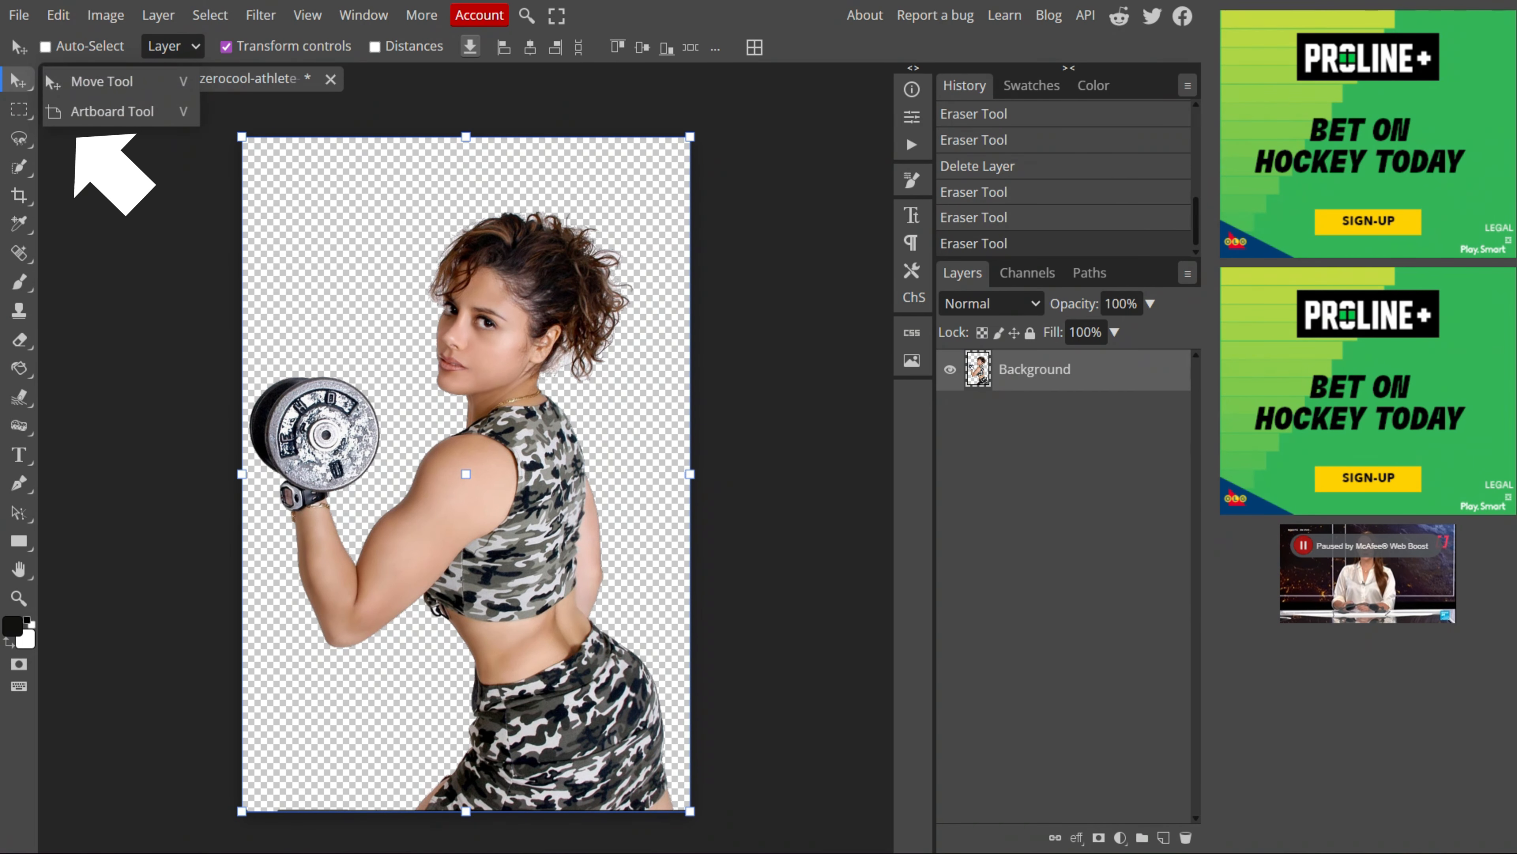
{"action": "left_click", "coordinate": [101, 82]}
{"action": "left_click_drag", "start_coordinate": [466, 454], "coordinate": [579, 526]}
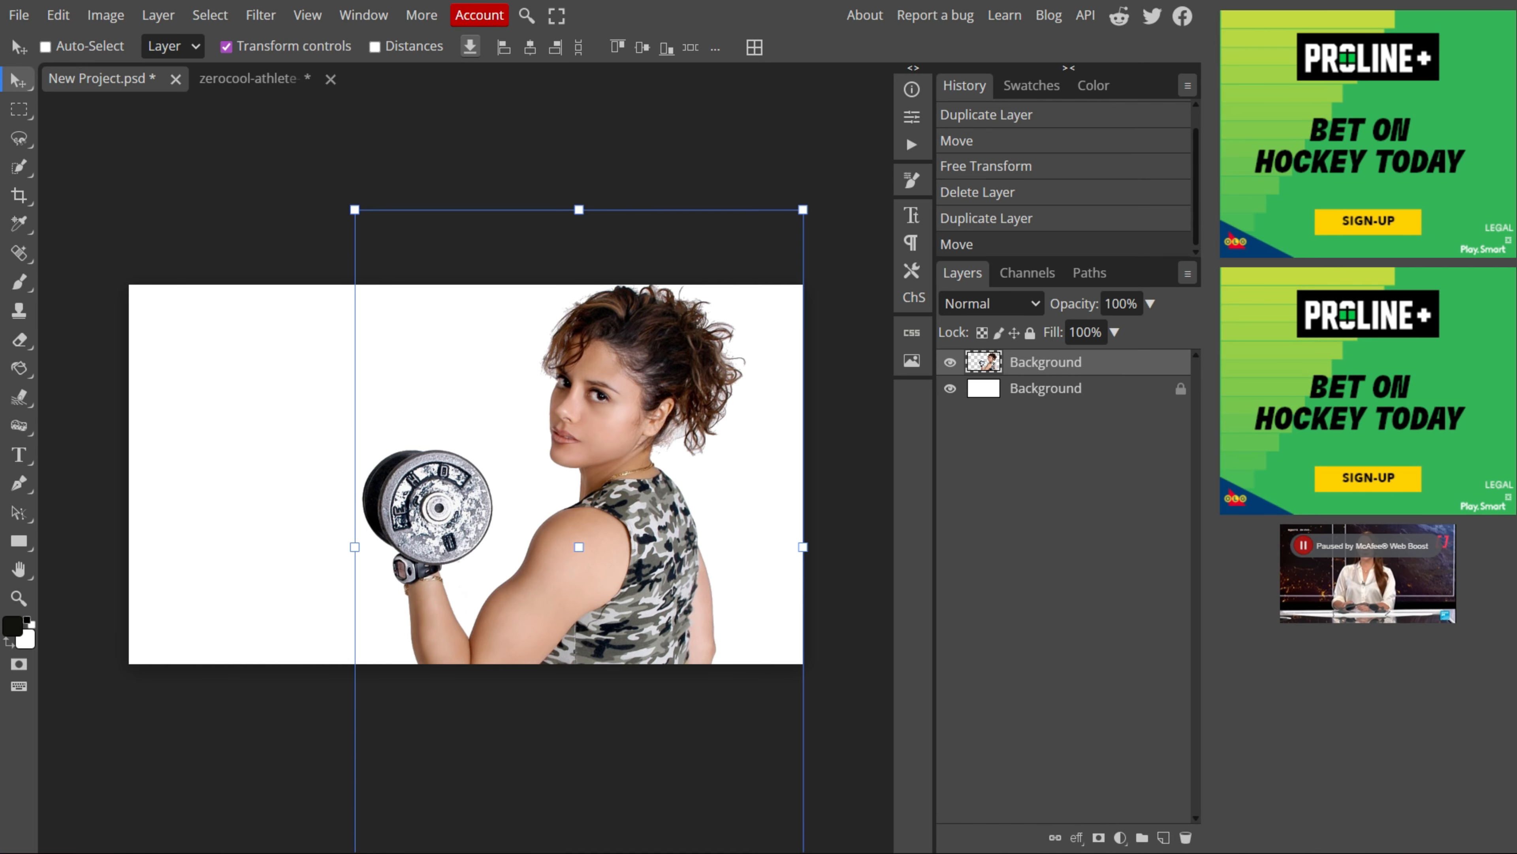
{"action": "left_click_drag", "start_coordinate": [355, 210], "coordinate": [239, 217]}
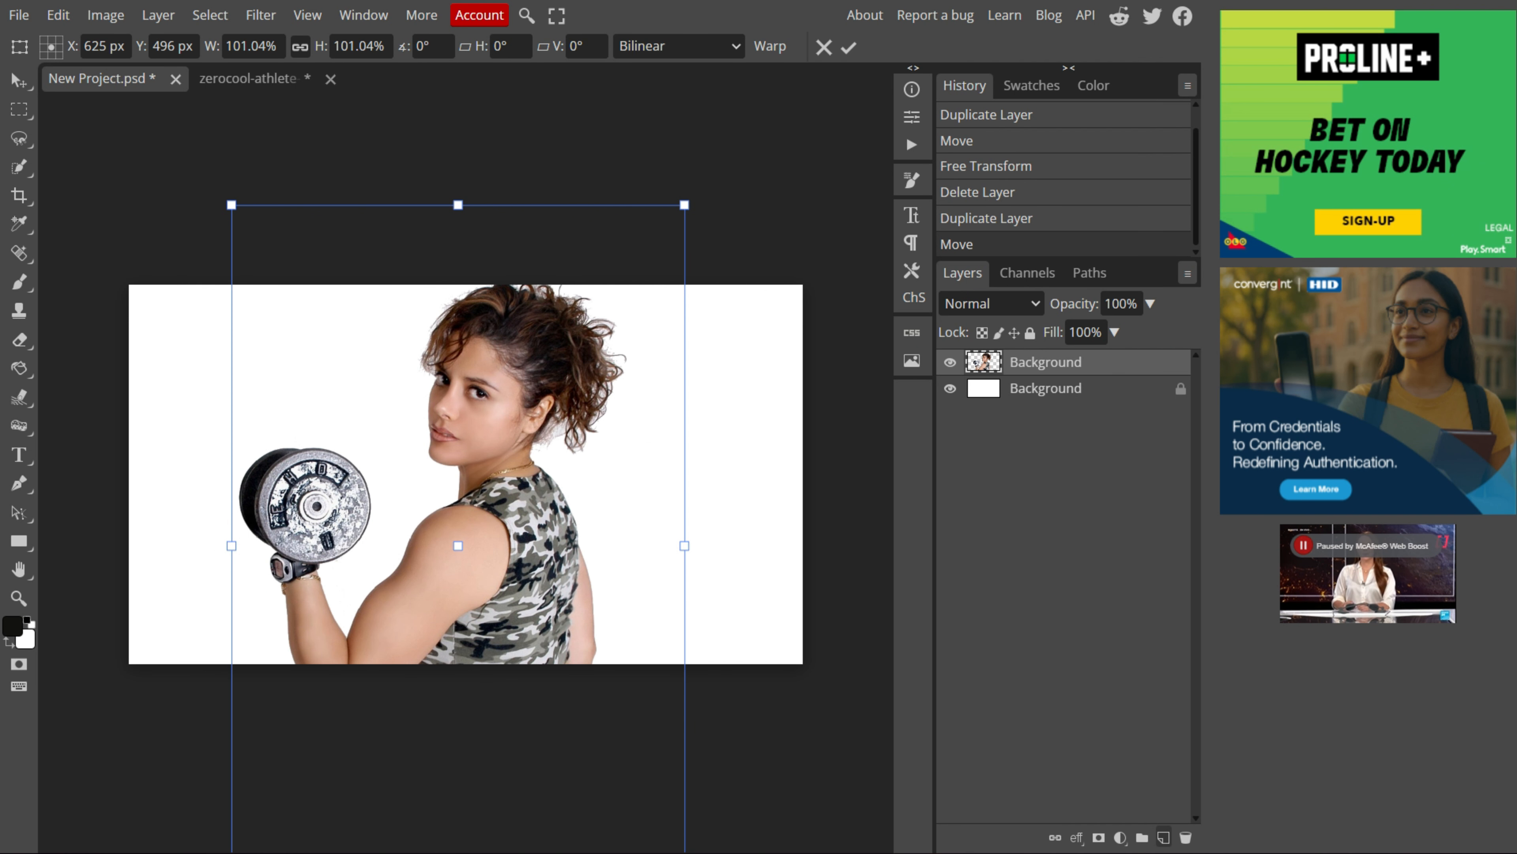
Step: Add three new empty layers to the thumbnail document
{"action": "left_click", "coordinate": [1164, 837]}
{"action": "left_click", "coordinate": [1164, 836]}
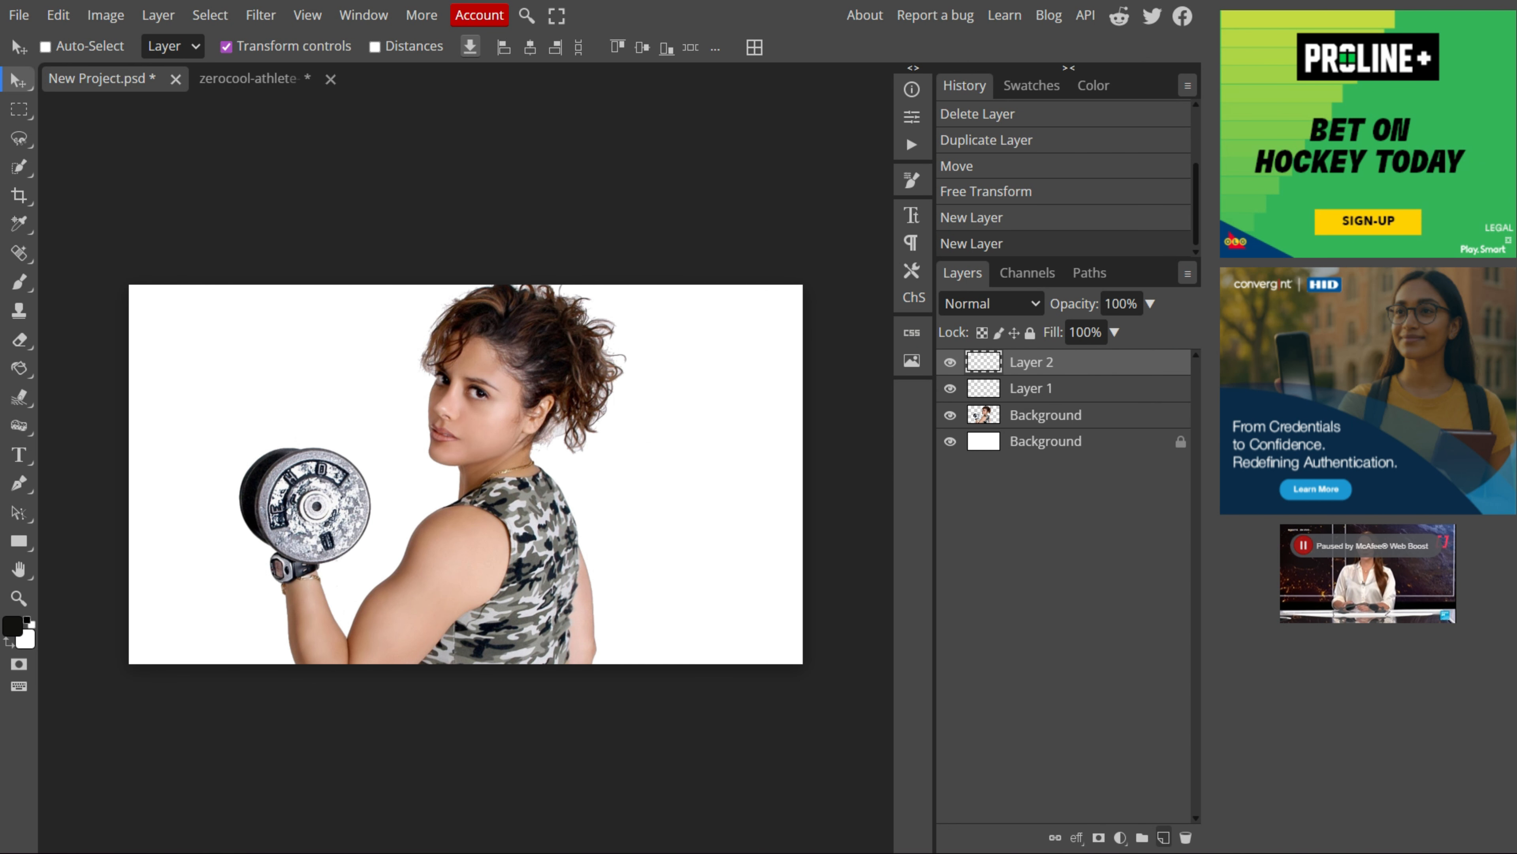
{"action": "left_click", "coordinate": [1163, 837]}
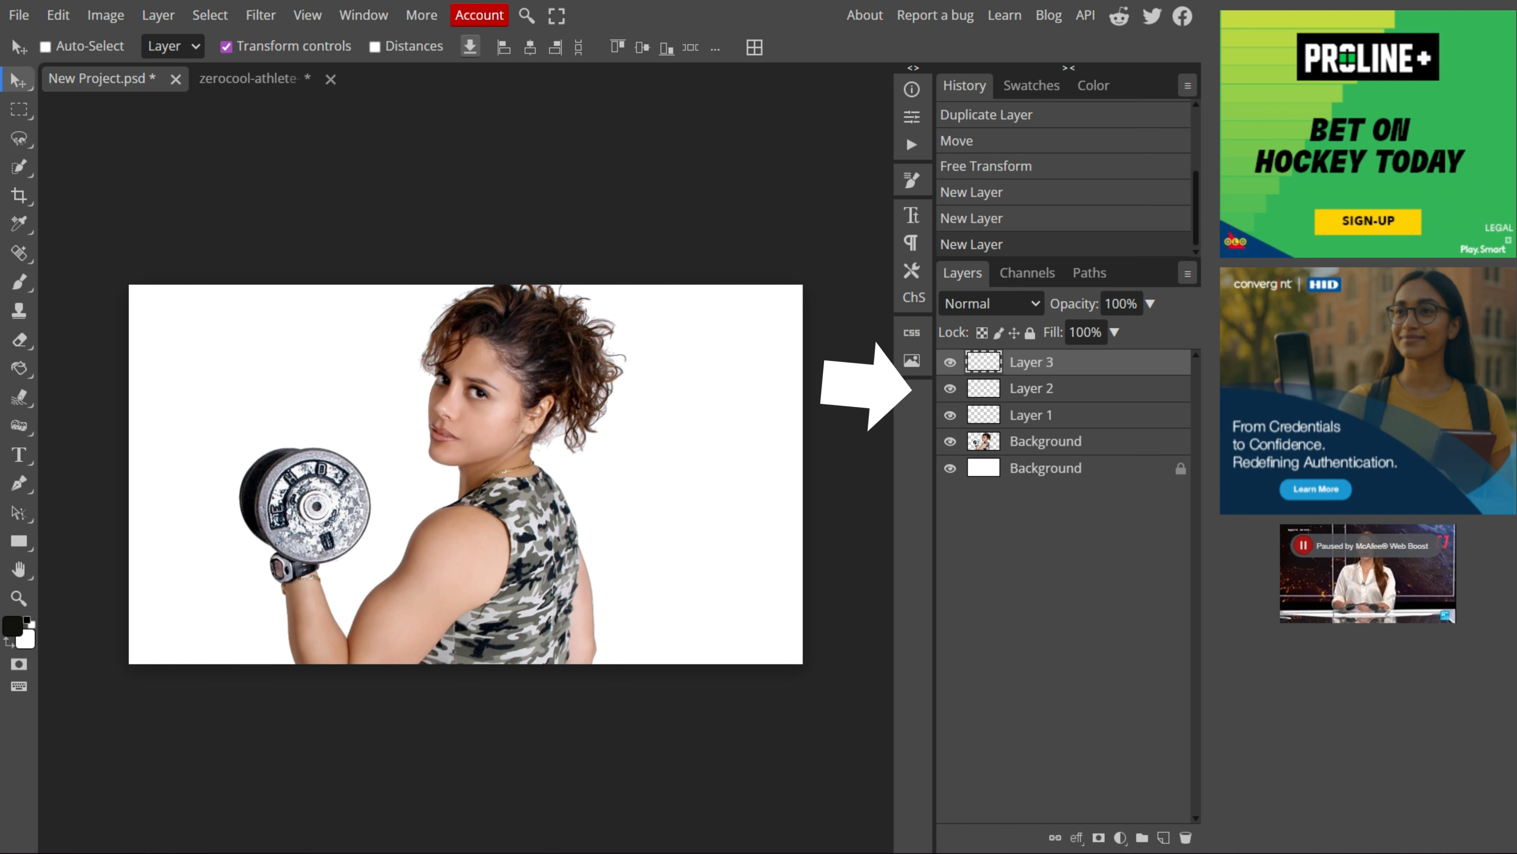
Step: Reorder the layers so the athlete cutout sits above the three new layers, then select the white background layer
{"action": "left_click_drag", "start_coordinate": [1031, 362], "coordinate": [1037, 455]}
{"action": "left_click_drag", "start_coordinate": [1031, 389], "coordinate": [1035, 429]}
{"action": "left_click_drag", "start_coordinate": [1031, 362], "coordinate": [1036, 402]}
{"action": "left_click", "coordinate": [1045, 362]}
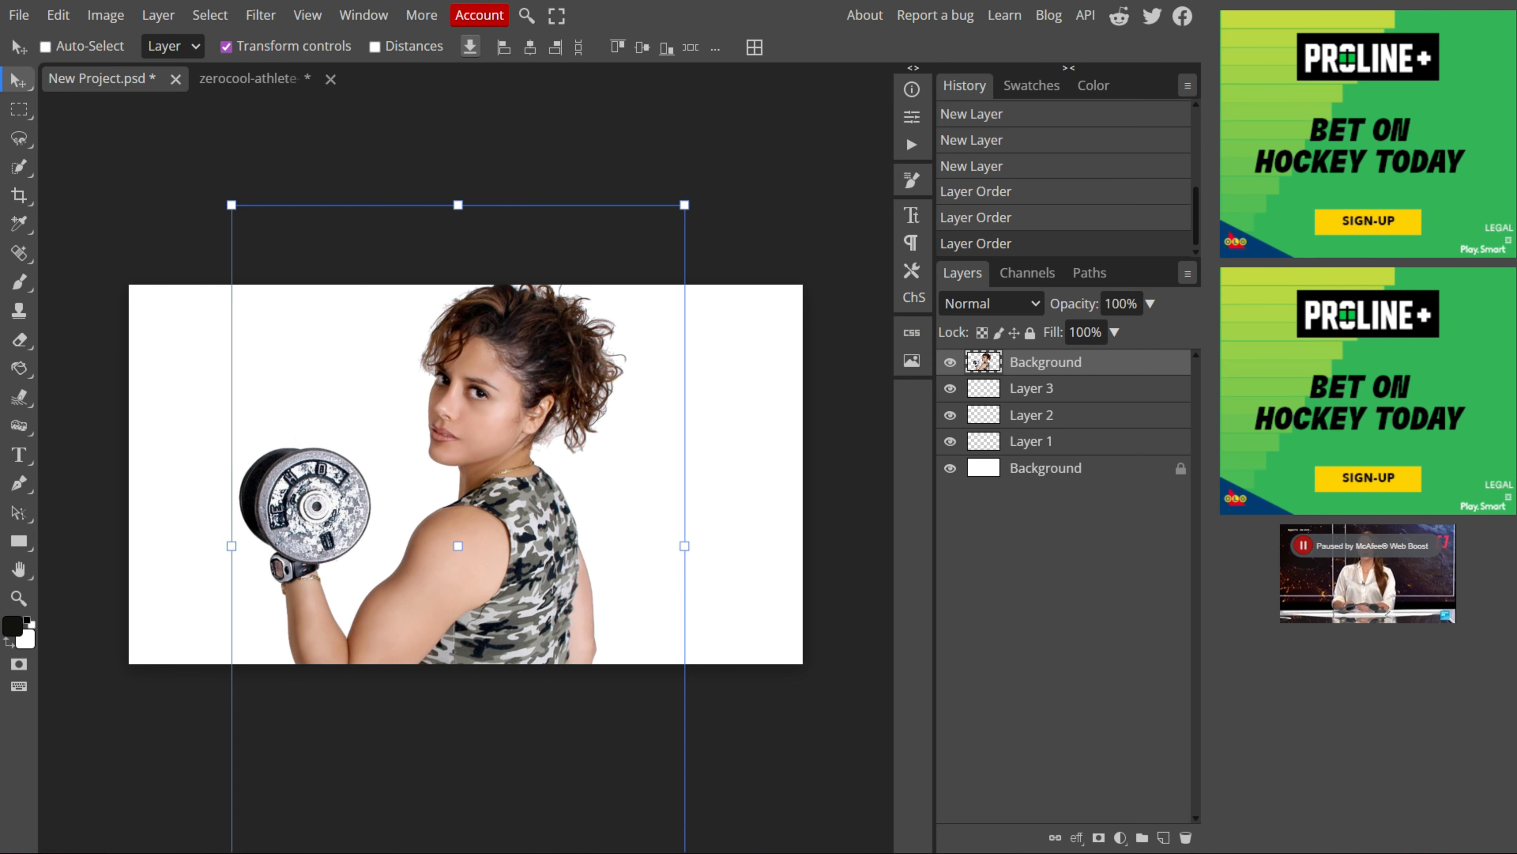
{"action": "left_click", "coordinate": [1045, 467]}
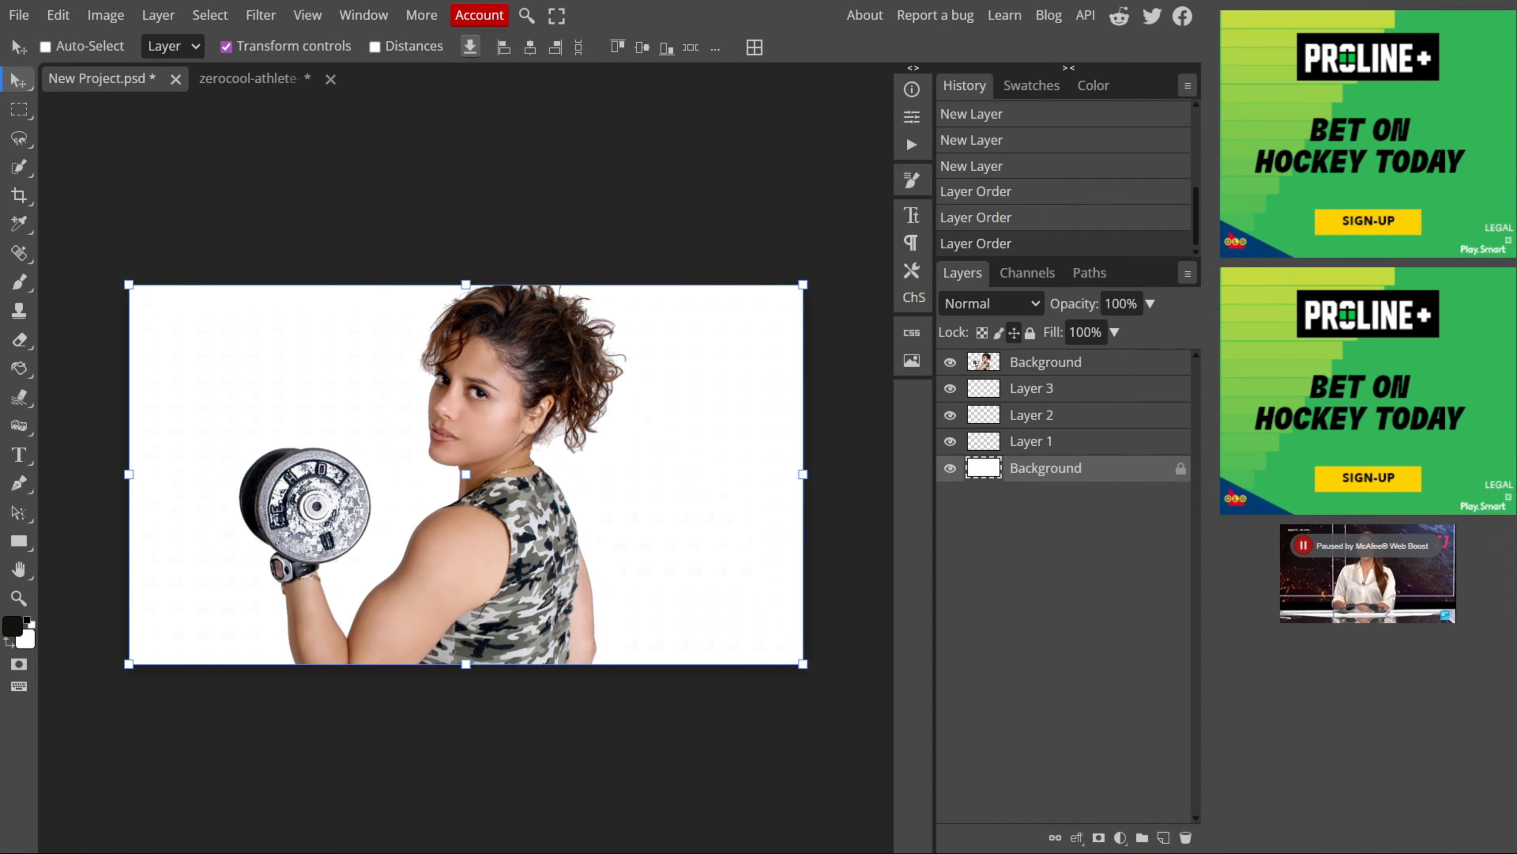
Step: Fill the white background layer with near-black color 0f0e0d using the Paint Bucket
{"action": "key", "text": "b"}
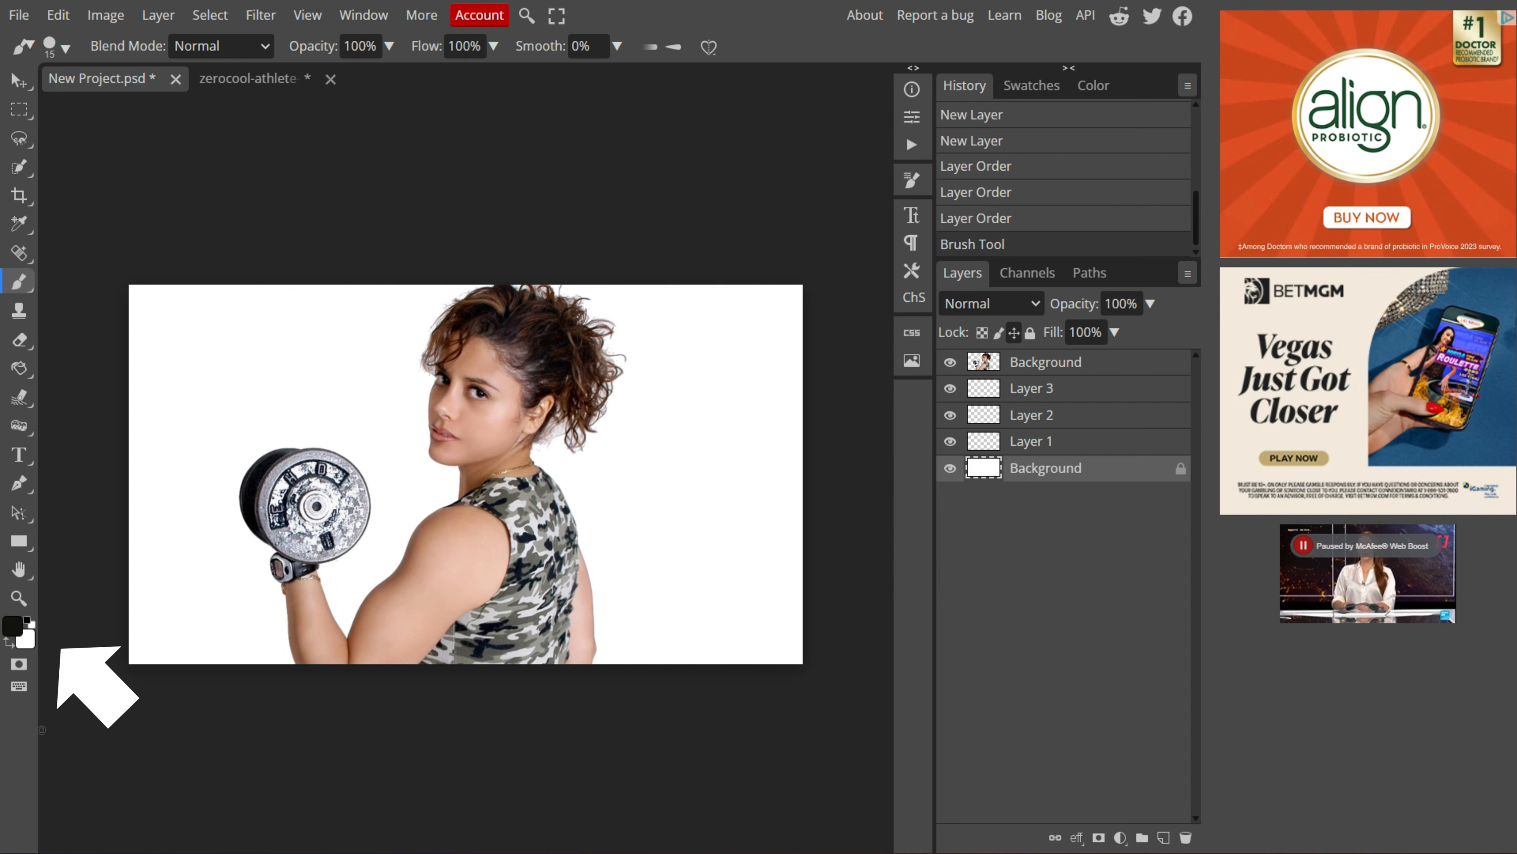
{"action": "left_click", "coordinate": [13, 627]}
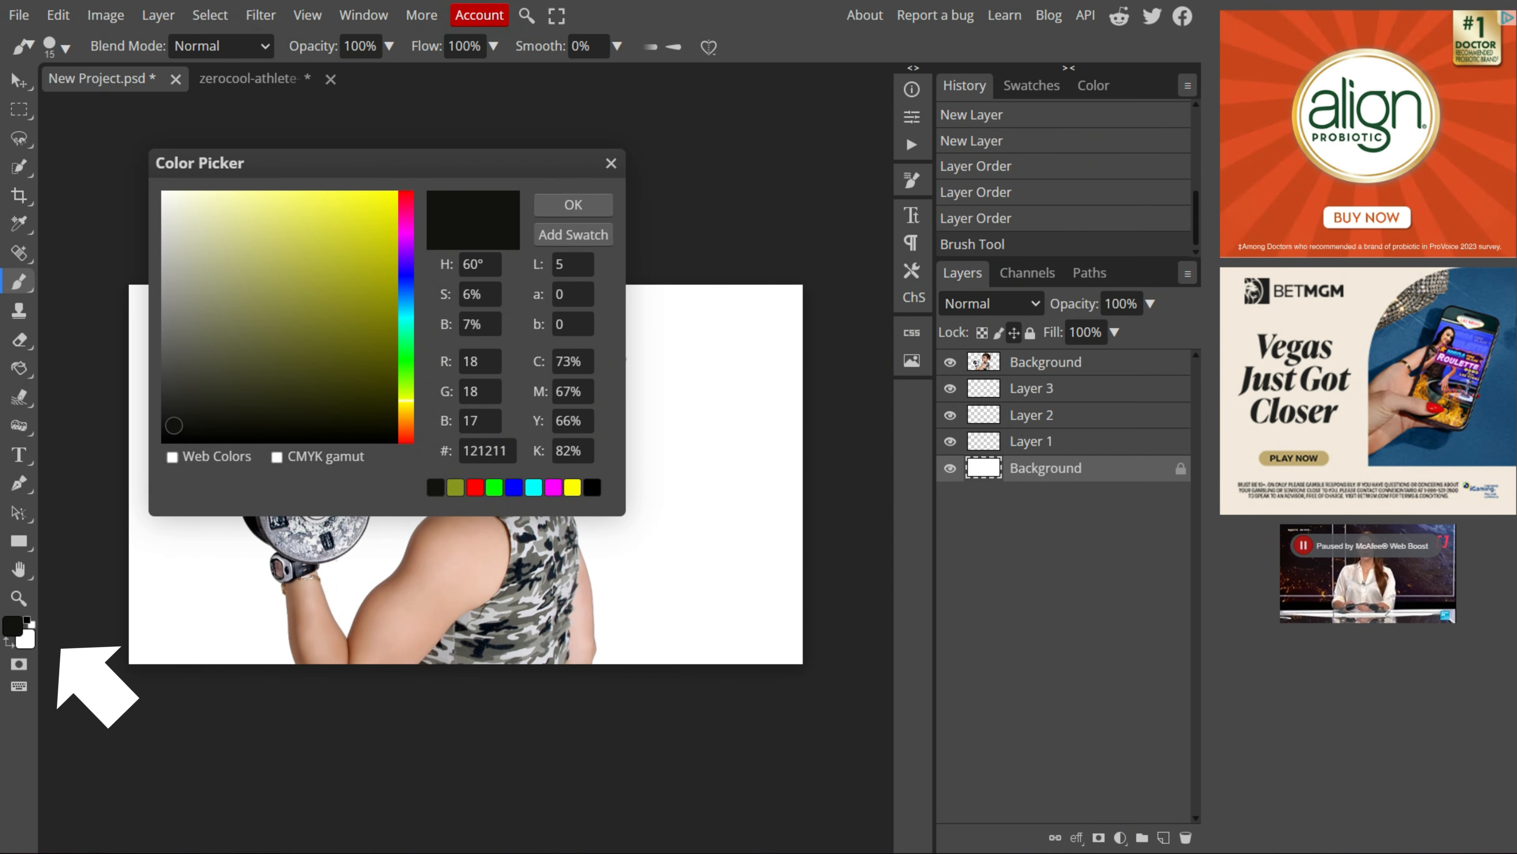
{"action": "mouse_move", "coordinate": [174, 425]}
{"action": "left_mouse_down"}
{"action": "mouse_move", "coordinate": [292, 271]}
{"action": "mouse_move", "coordinate": [341, 309]}
{"action": "mouse_move", "coordinate": [352, 359]}
{"action": "mouse_move", "coordinate": [365, 220]}
{"action": "mouse_move", "coordinate": [254, 219]}
{"action": "mouse_move", "coordinate": [365, 284]}
{"action": "mouse_move", "coordinate": [406, 282]}
{"action": "mouse_move", "coordinate": [406, 305]}
{"action": "mouse_move", "coordinate": [406, 253]}
{"action": "mouse_move", "coordinate": [406, 415]}
{"action": "left_mouse_up"}
{"action": "left_click", "coordinate": [197, 428]}
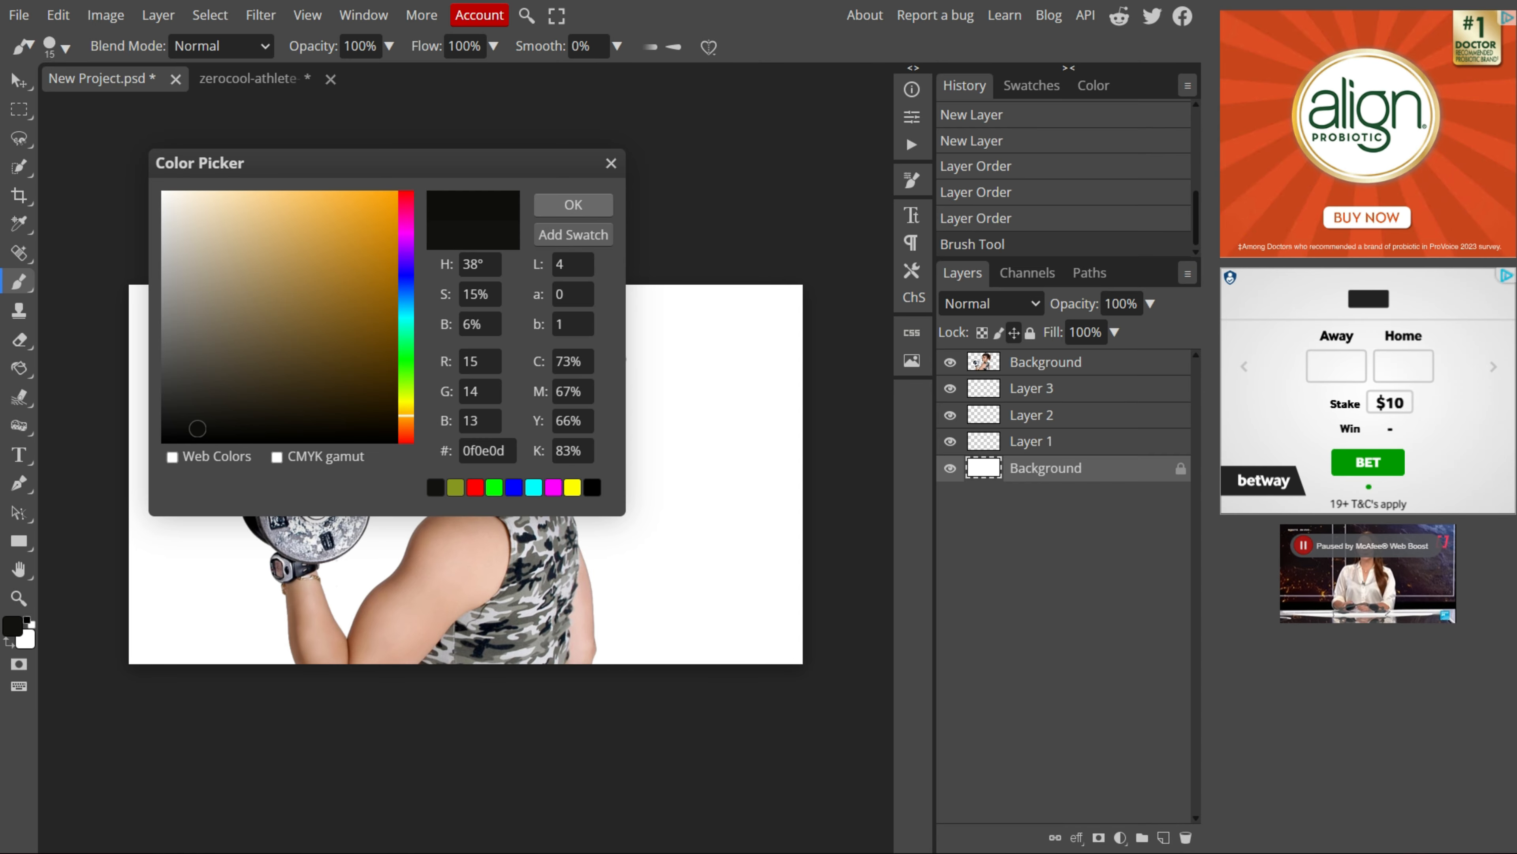
{"action": "left_click", "coordinate": [573, 205]}
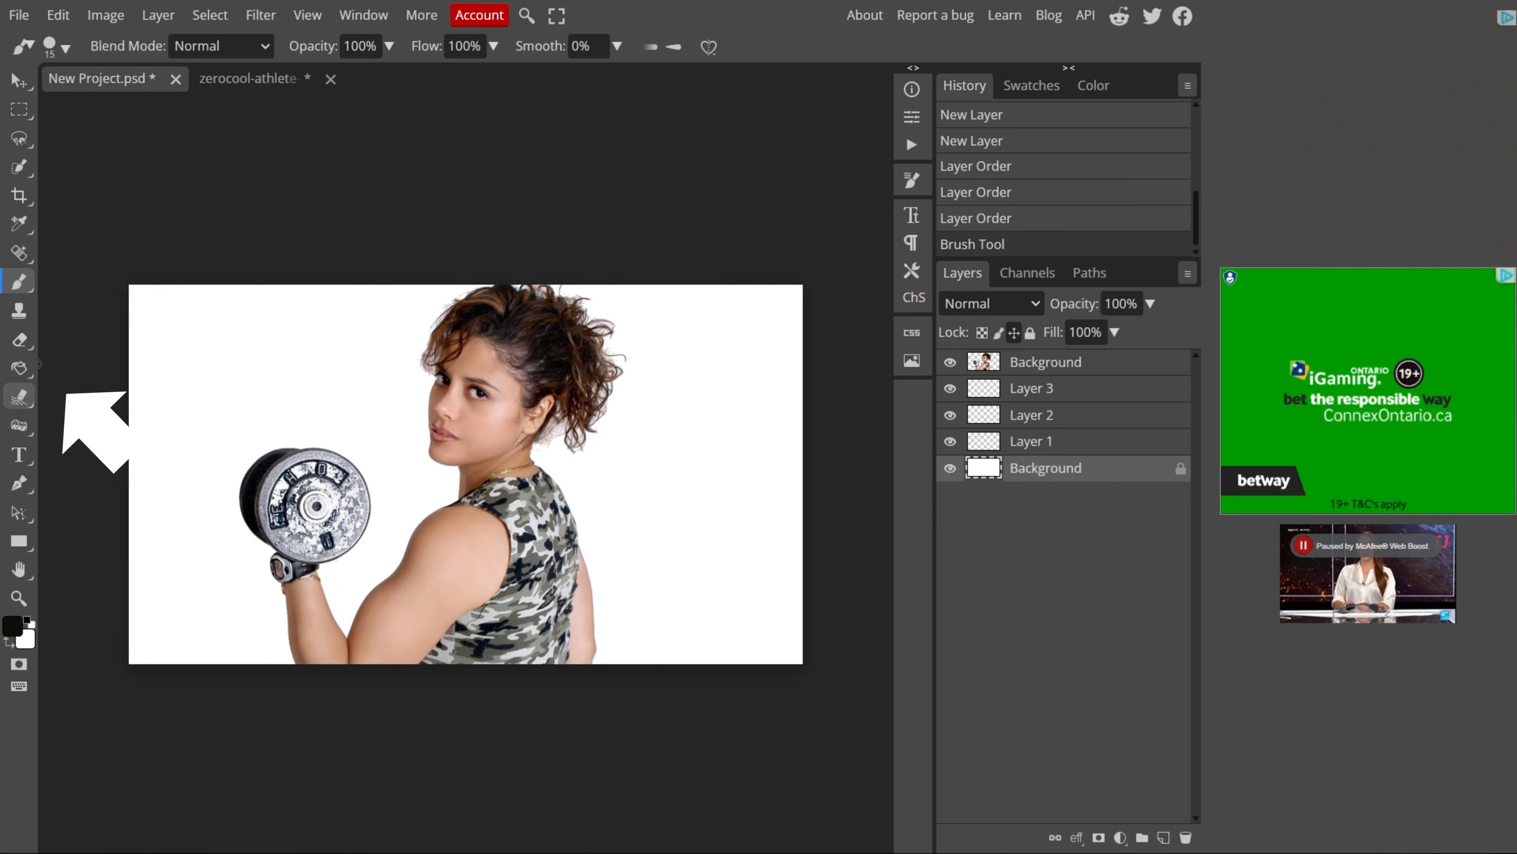
{"action": "left_click", "coordinate": [19, 367]}
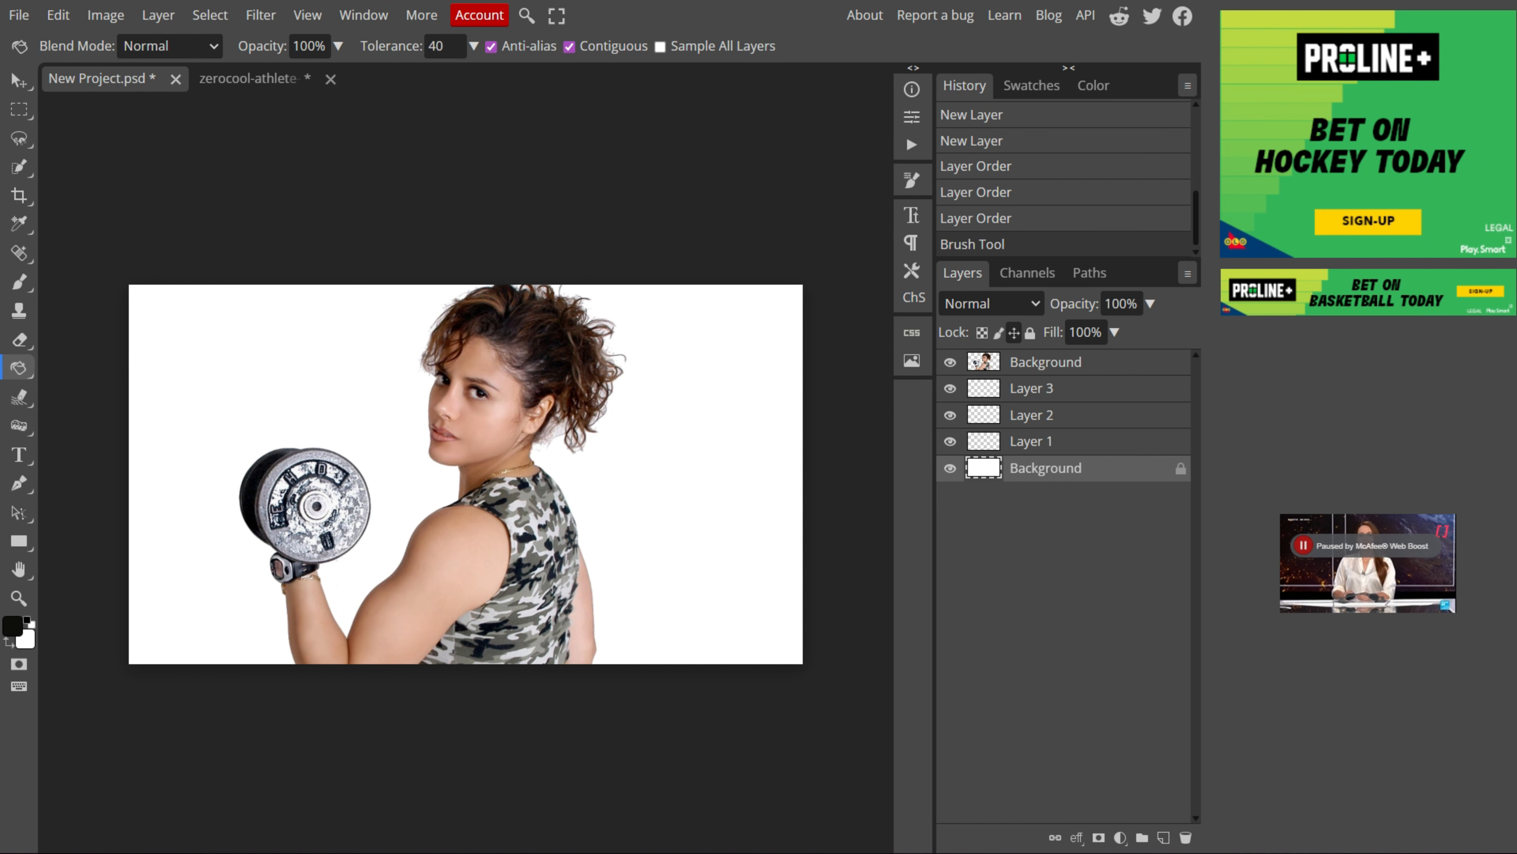
{"action": "left_click", "coordinate": [287, 383]}
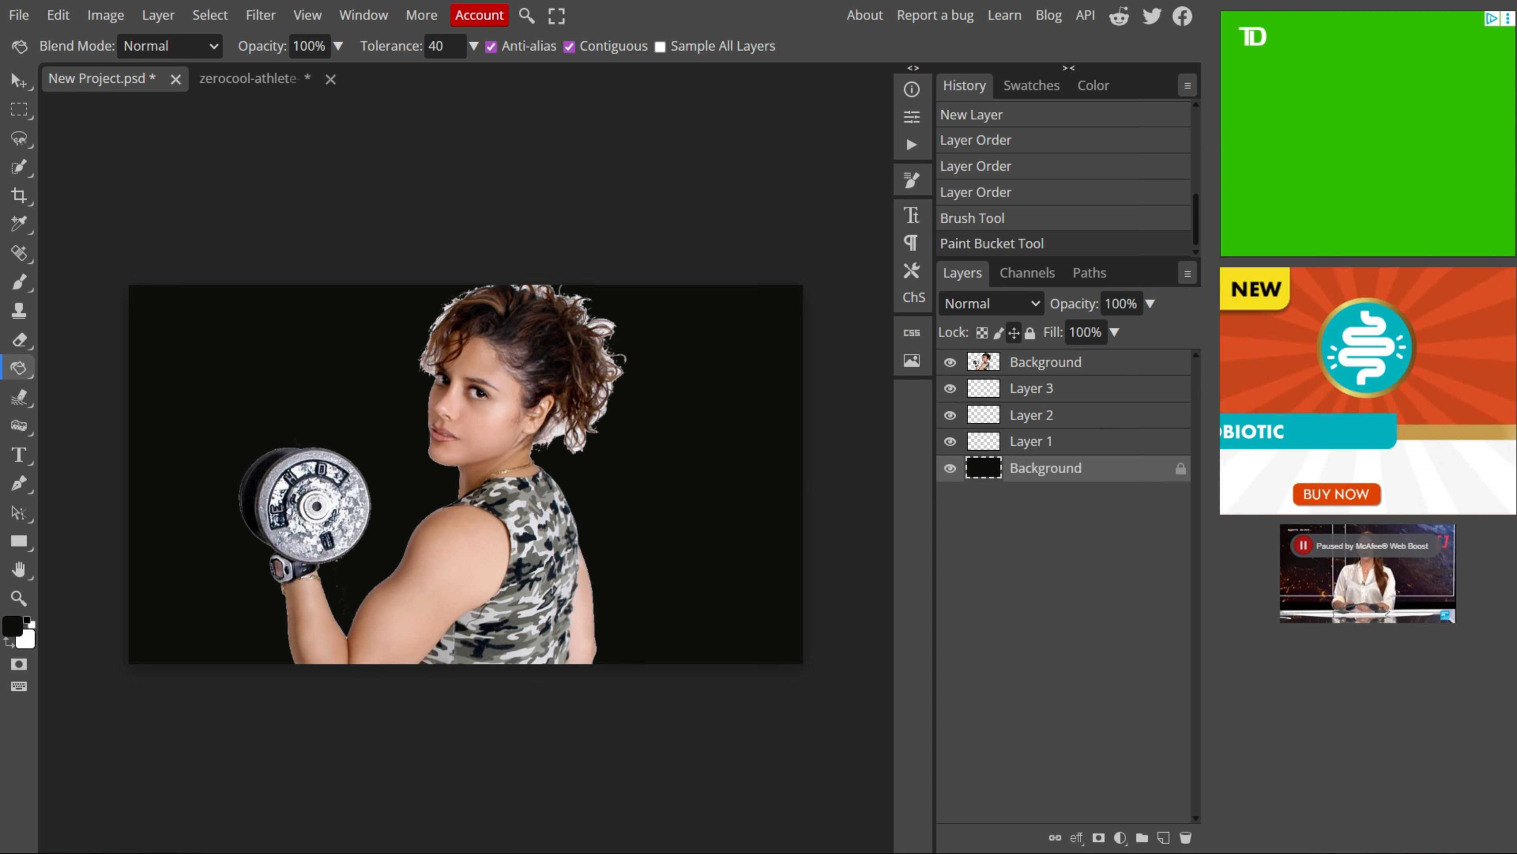
{"action": "left_click", "coordinate": [950, 468]}
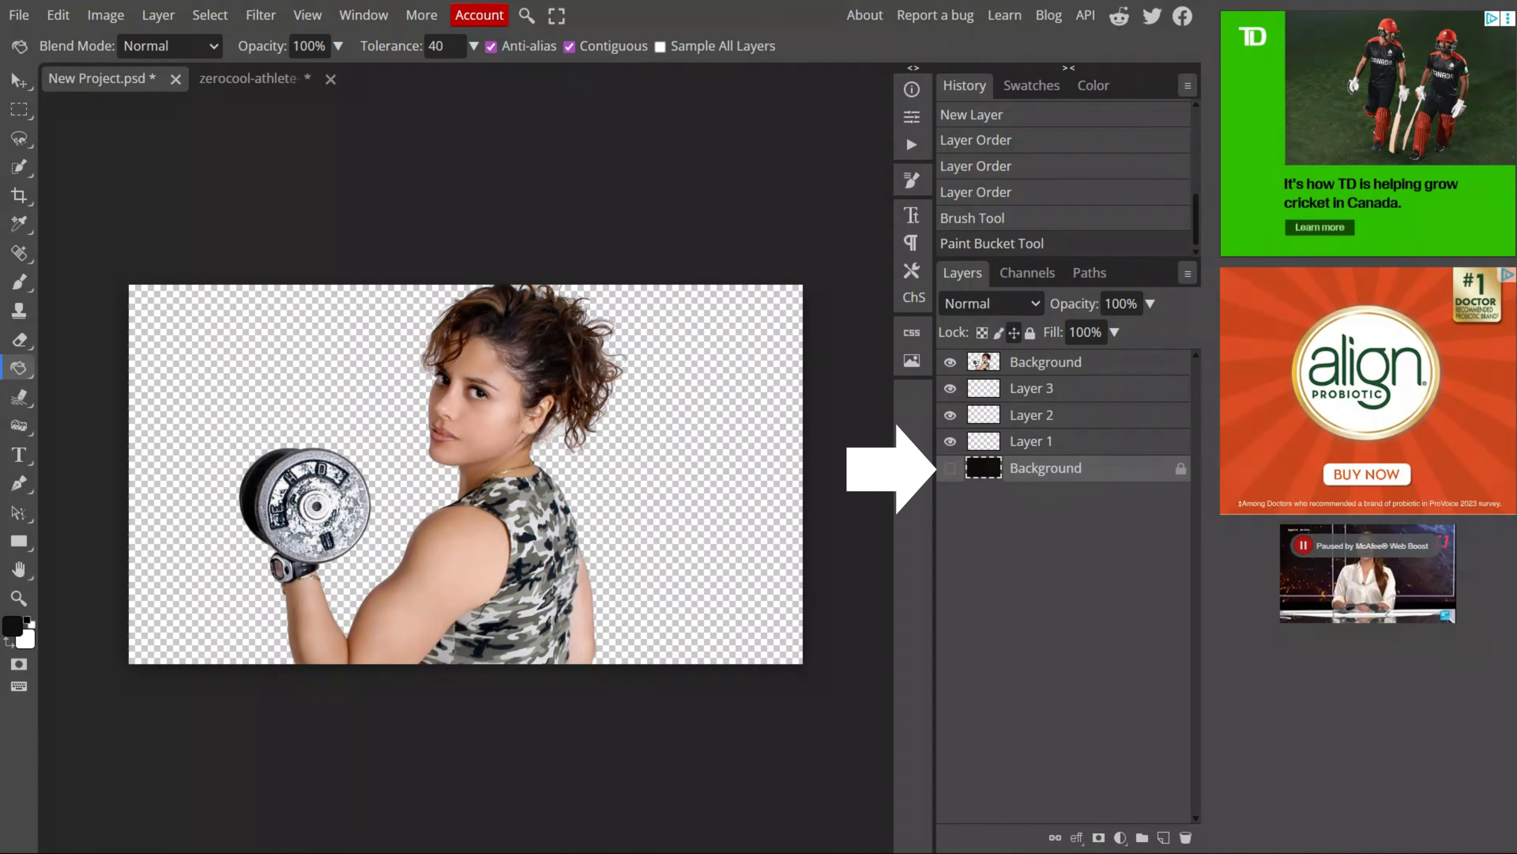
{"action": "left_click", "coordinate": [950, 467]}
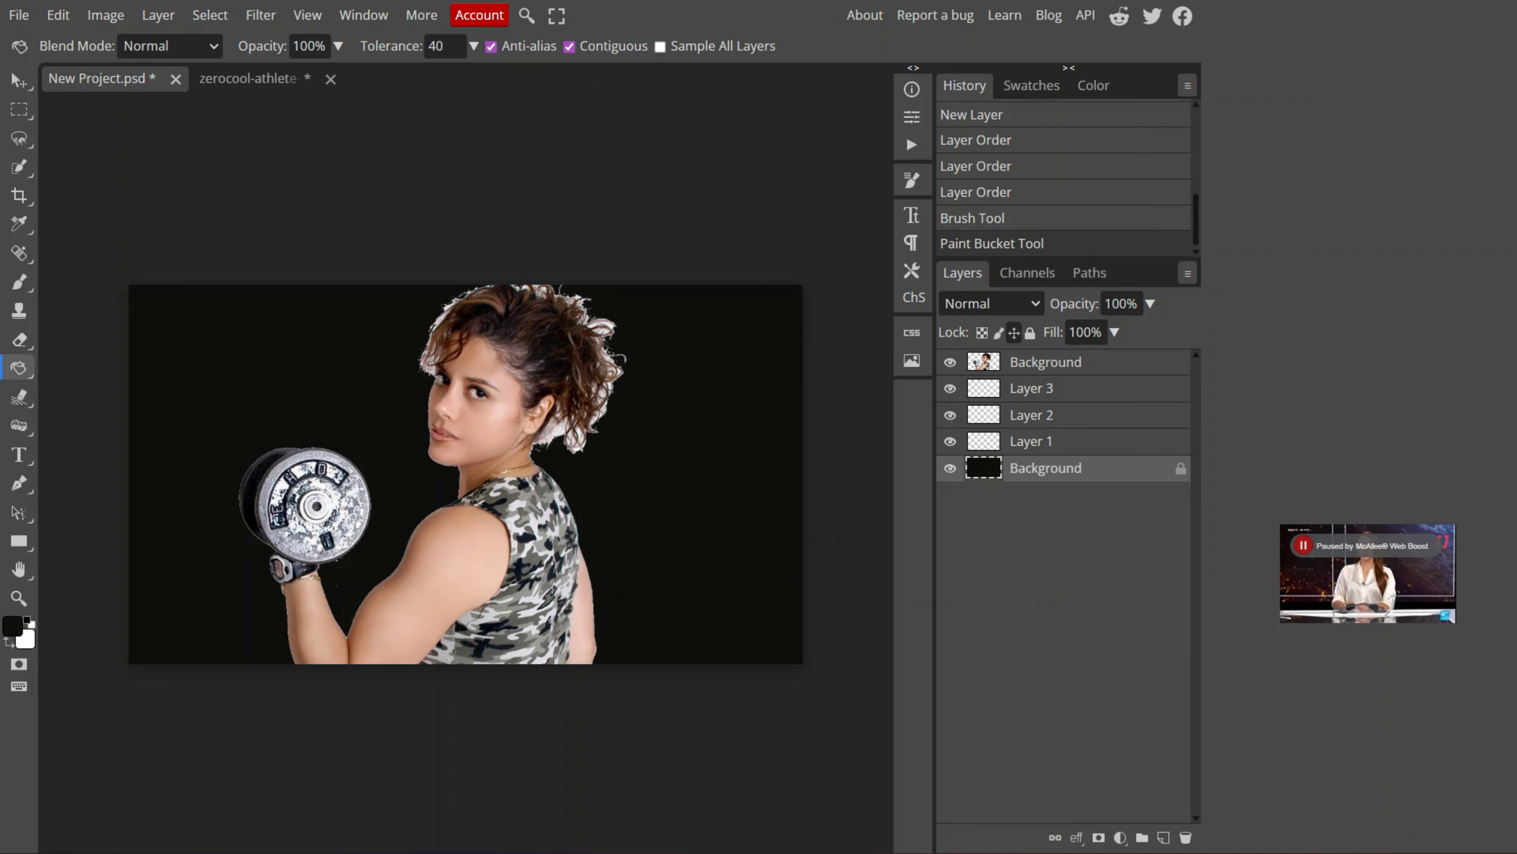
Step: Select Layer 1 and set the foreground color to orange a44e12
{"action": "left_click", "coordinate": [1031, 441]}
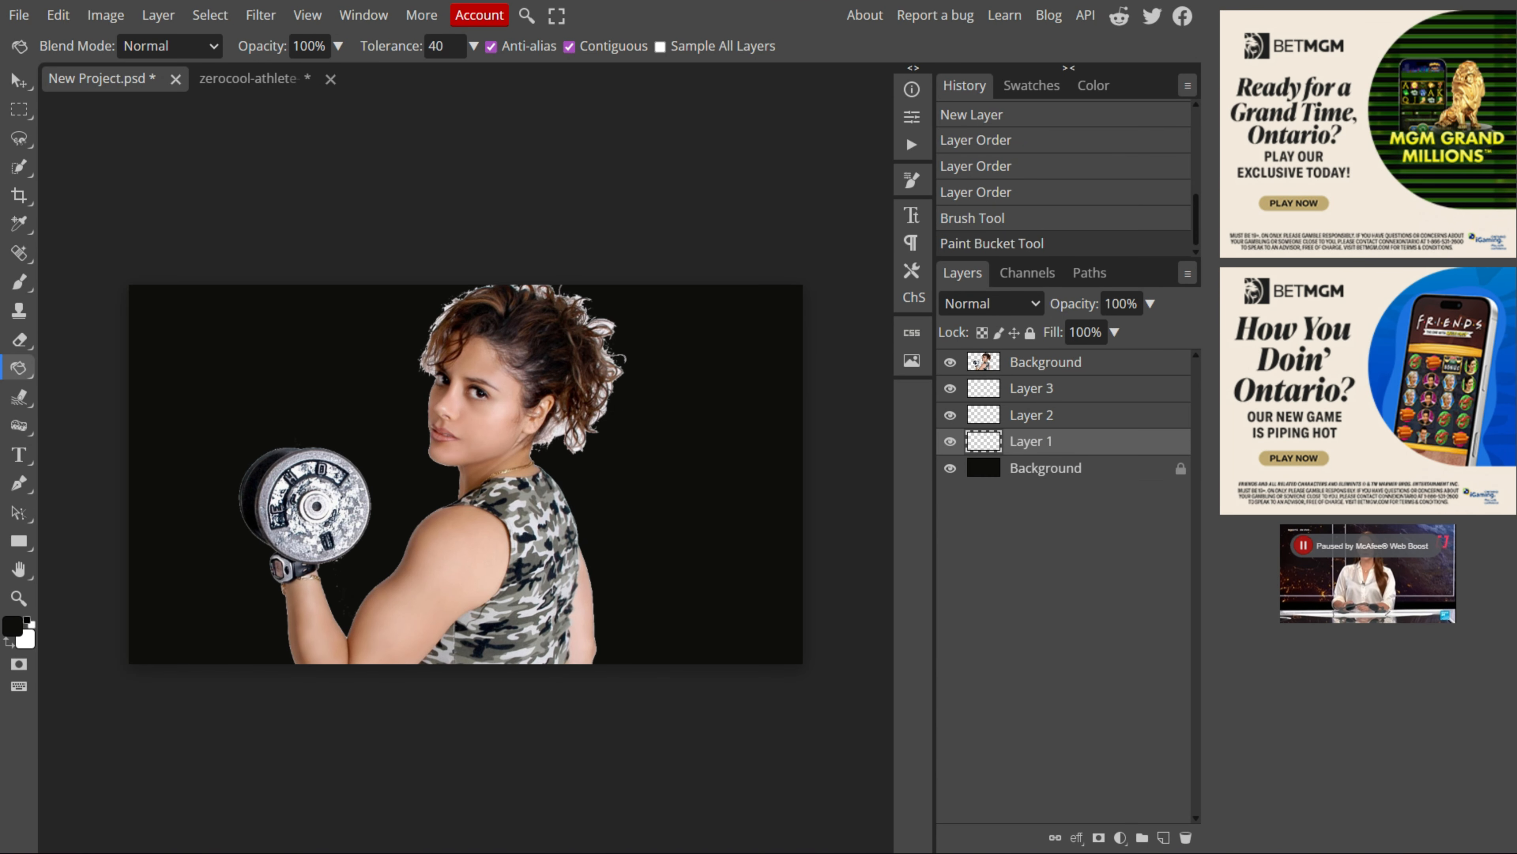
{"action": "left_click", "coordinate": [13, 626]}
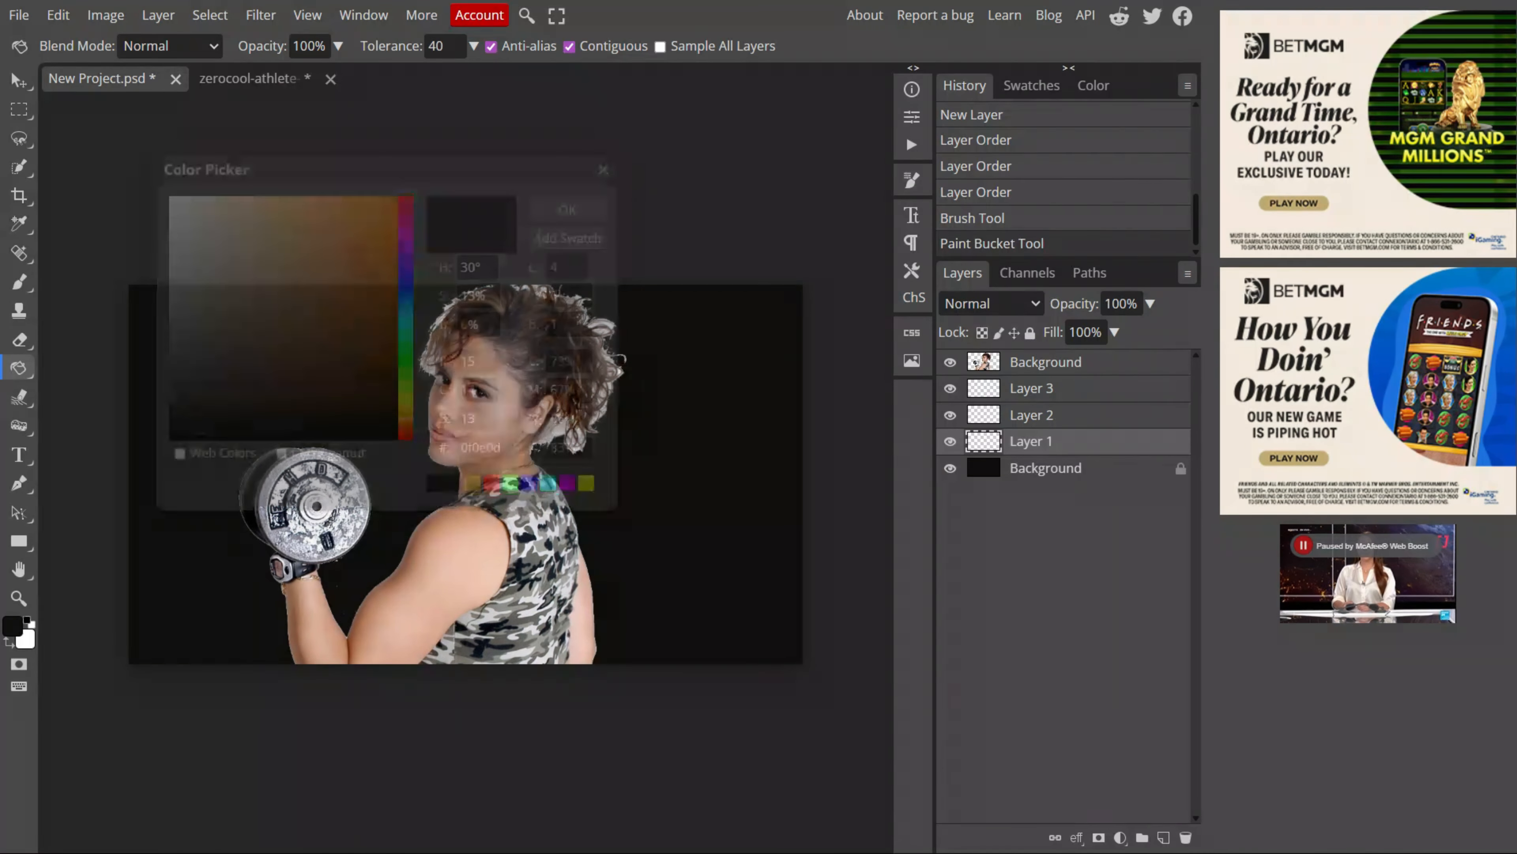
{"action": "left_click_drag", "start_coordinate": [406, 421], "coordinate": [406, 413]}
{"action": "mouse_move", "coordinate": [379, 257]}
{"action": "left_mouse_down"}
{"action": "mouse_move", "coordinate": [380, 244]}
{"action": "mouse_move", "coordinate": [369, 299]}
{"action": "mouse_move", "coordinate": [371, 280]}
{"action": "left_mouse_up"}
{"action": "left_click", "coordinate": [406, 425]}
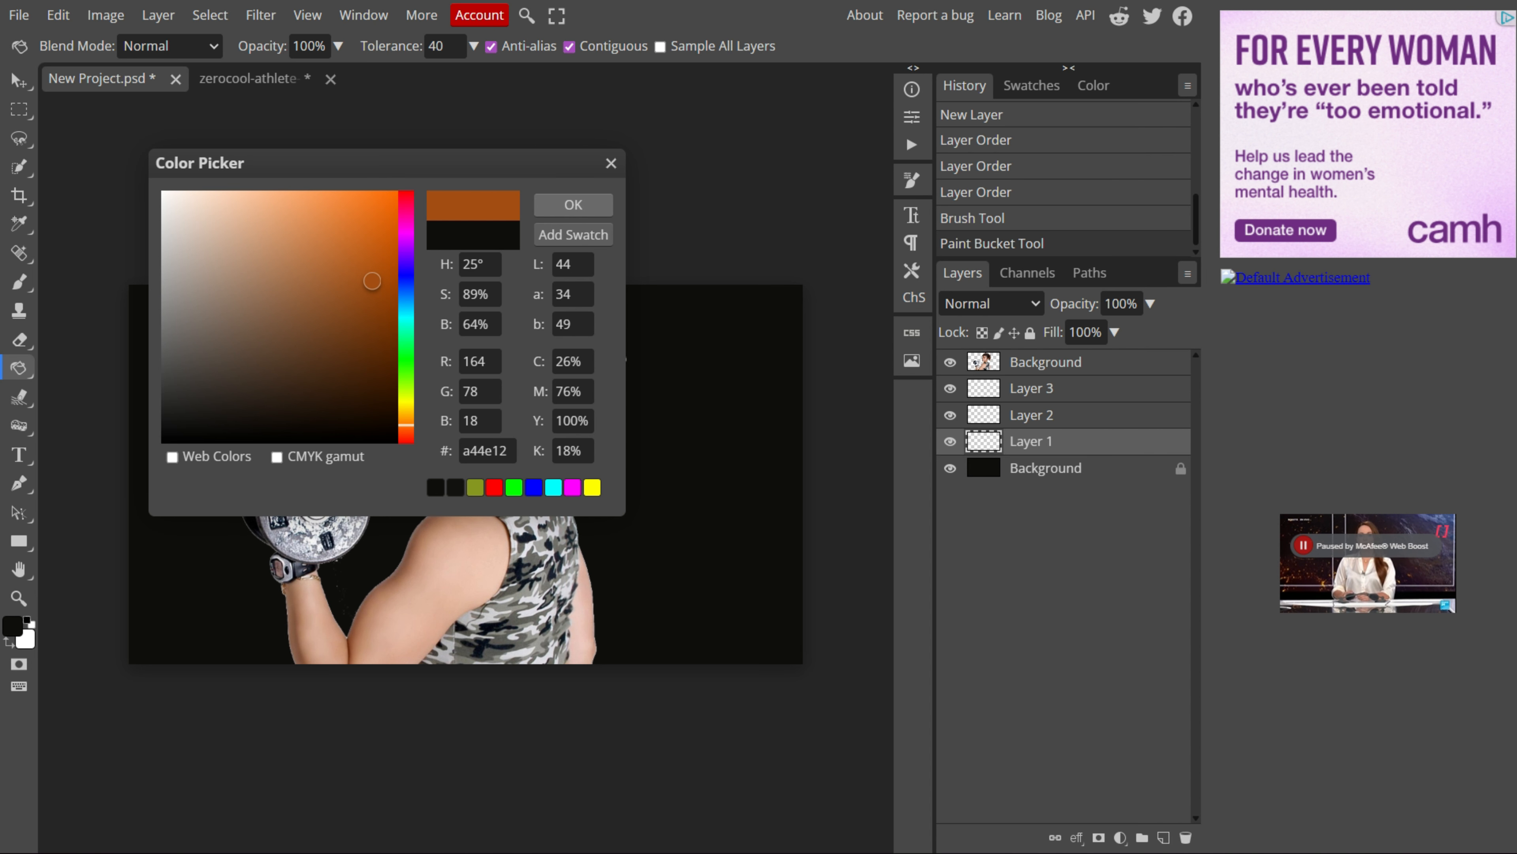
{"action": "left_click", "coordinate": [573, 204]}
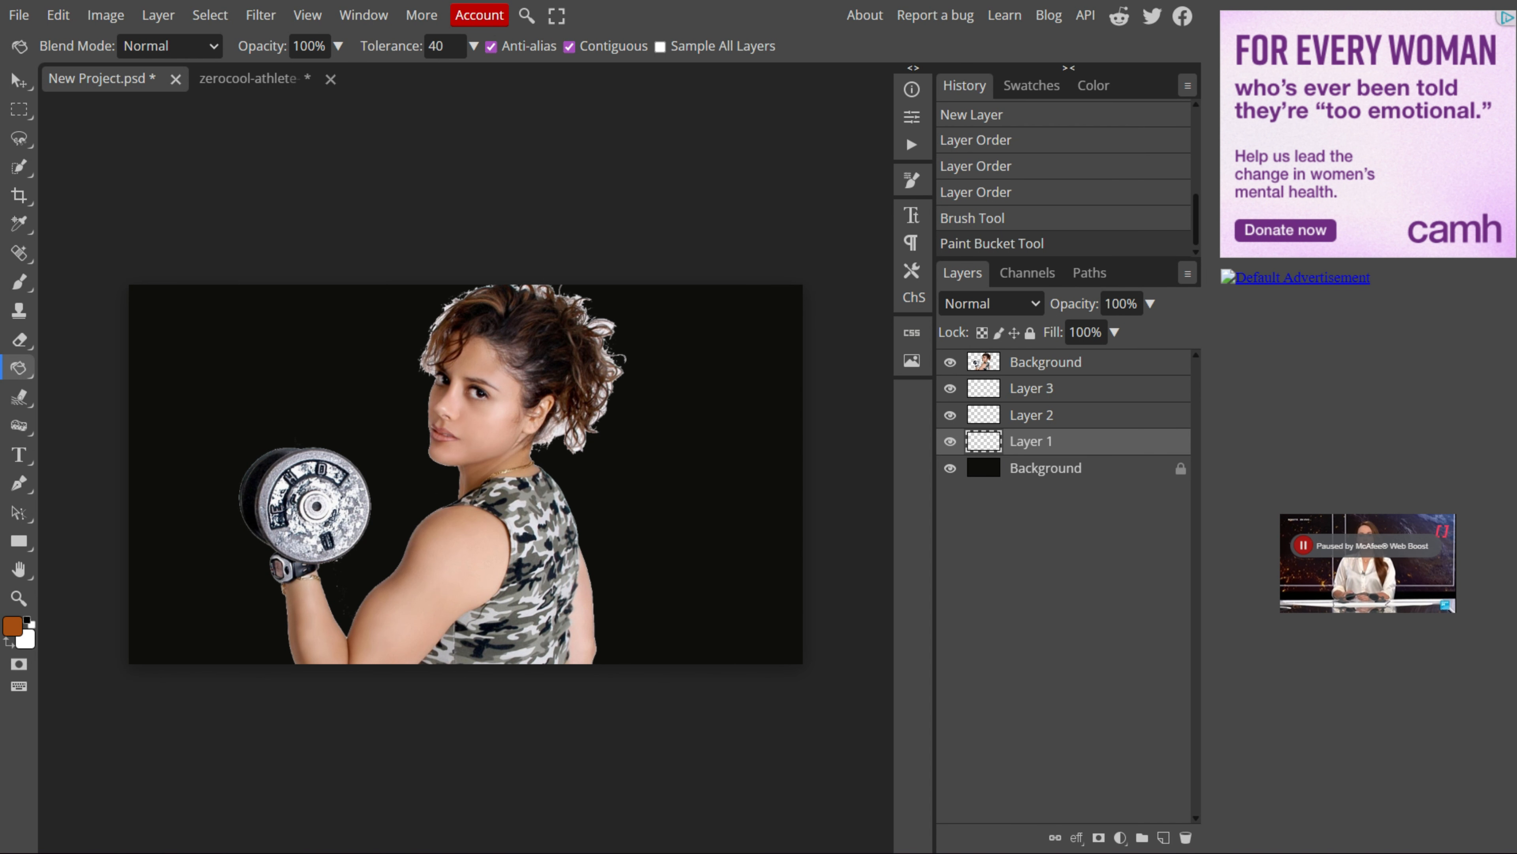
Step: Switch to the Brush tool with a soft round brush at 0% hardness and 954 px size
{"action": "right_click", "coordinate": [20, 281]}
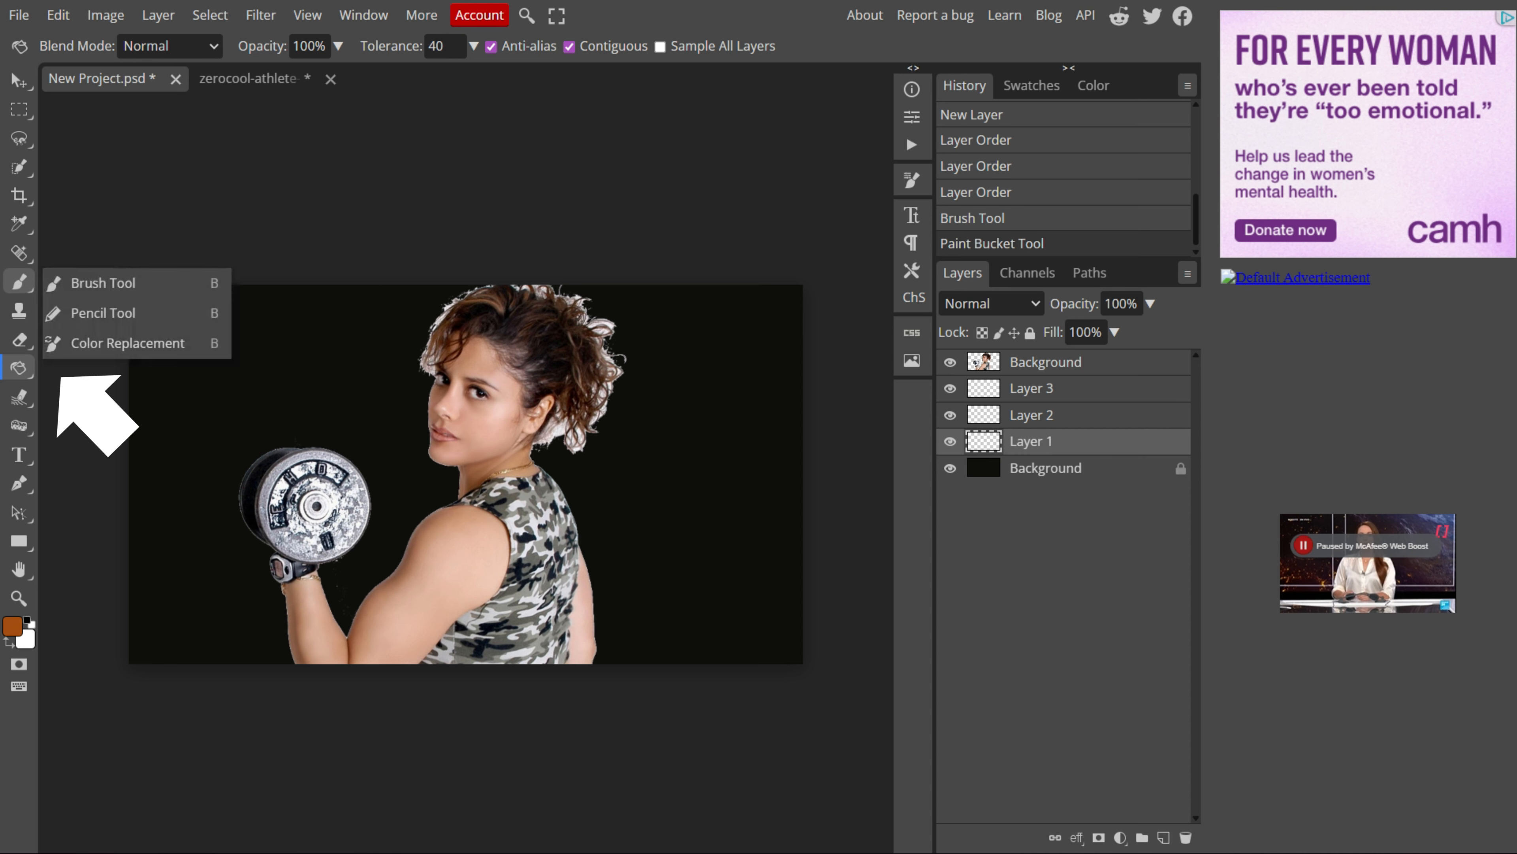
{"action": "left_click", "coordinate": [103, 282]}
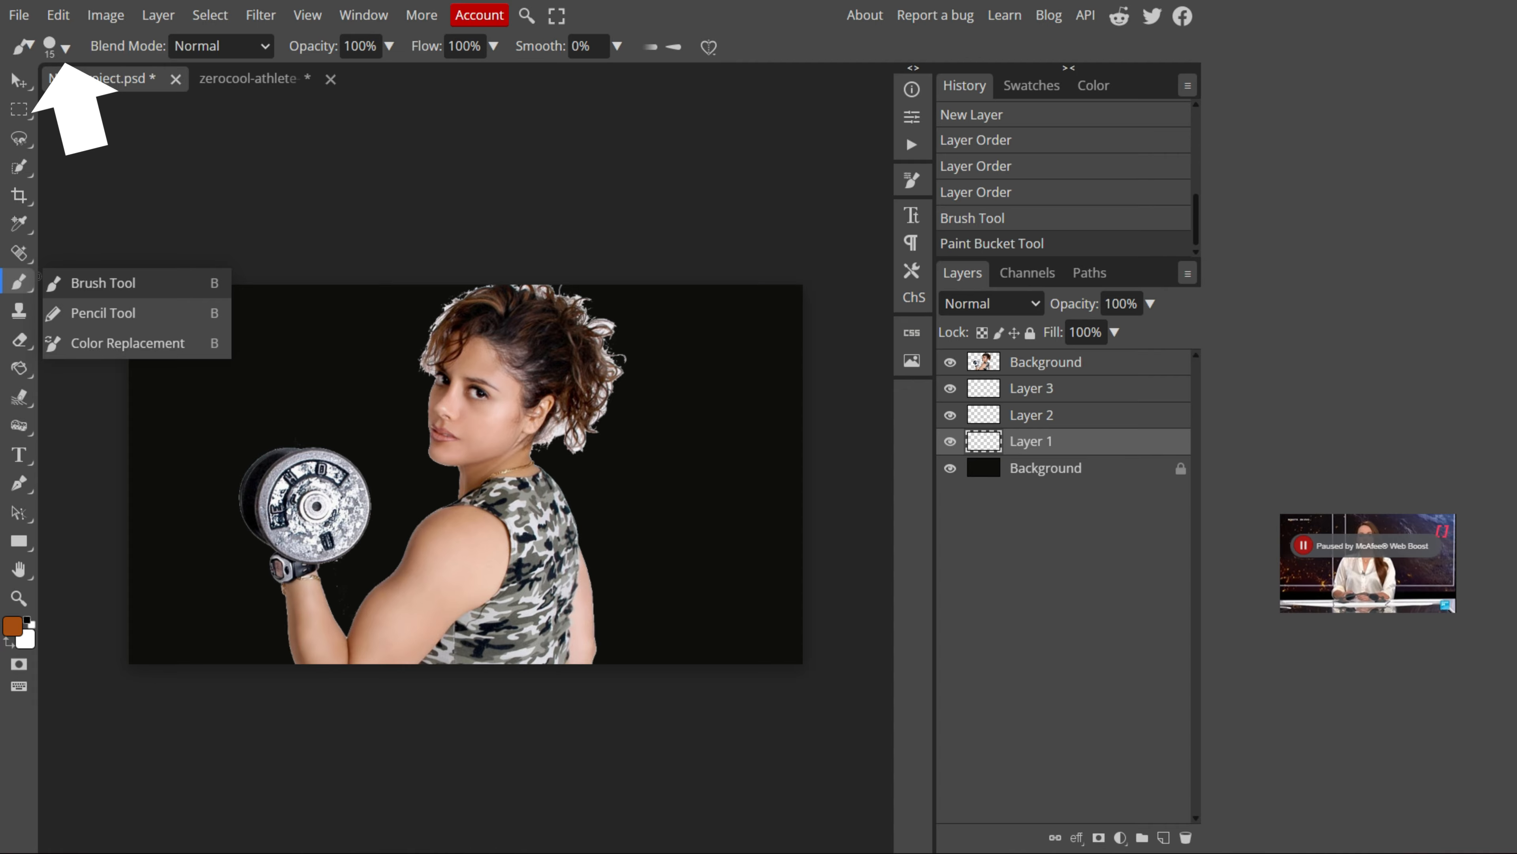
{"action": "left_click", "coordinate": [65, 48]}
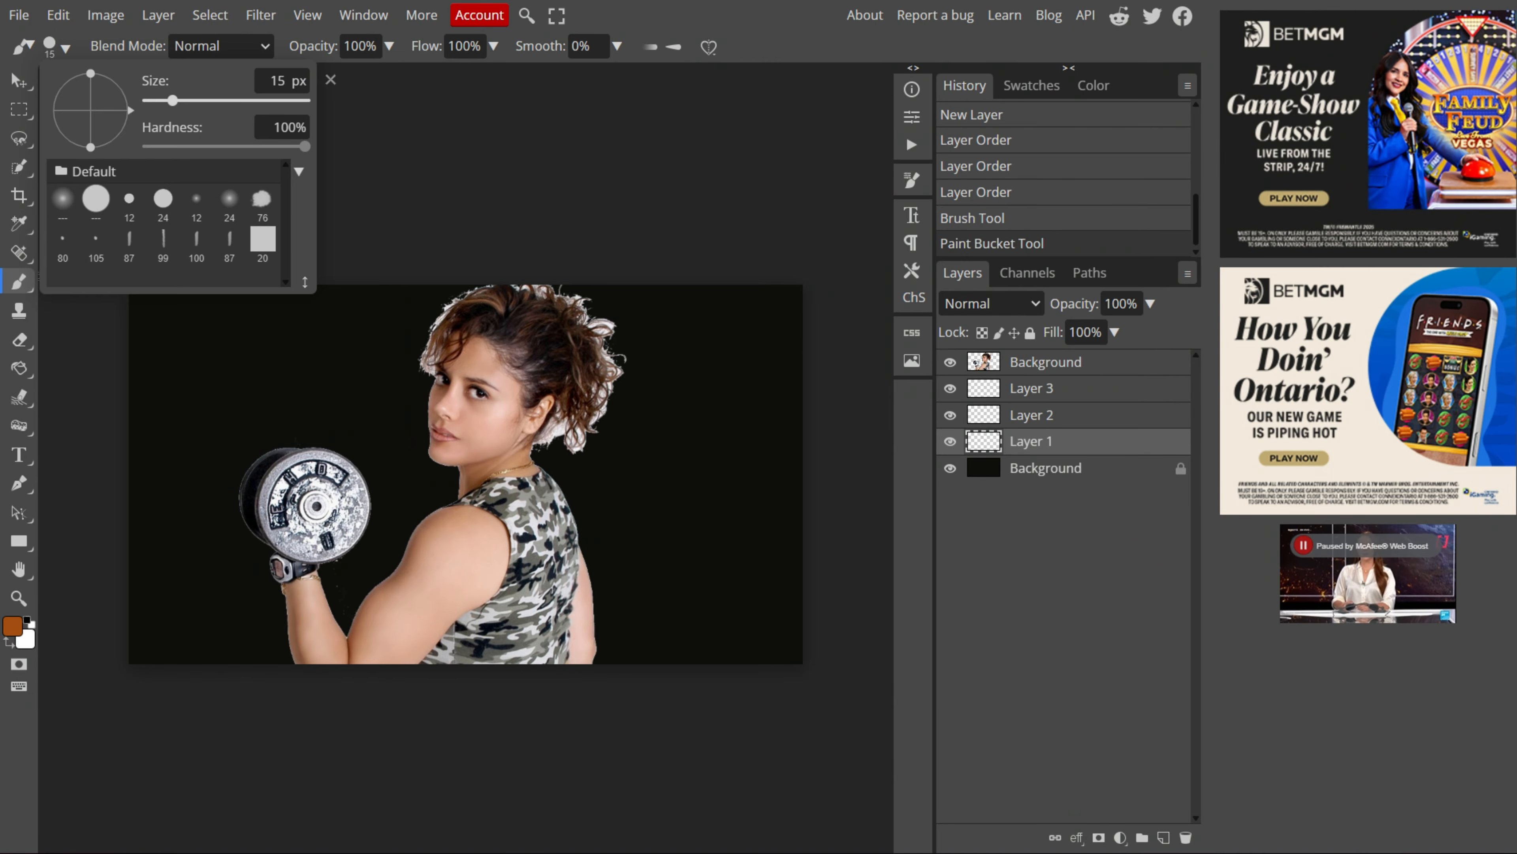
{"action": "key", "text": "bracketright"}
{"action": "key", "text": "bracketright"}
{"action": "key", "text": "bracketright"}
{"action": "key", "text": "bracketright"}
{"action": "key", "text": "bracketright"}
{"action": "key", "text": "bracketright"}
{"action": "key", "text": "bracketright"}
{"action": "key", "text": "bracketright"}
{"action": "key", "text": "bracketright"}
{"action": "key", "text": "bracketright"}
{"action": "key", "text": "bracketright"}
{"action": "key", "text": "bracketright"}
{"action": "key", "text": "bracketright"}
{"action": "key", "text": "bracketright"}
{"action": "key", "text": "bracketright"}
{"action": "key", "text": "bracketright"}
{"action": "key", "text": "bracketright"}
{"action": "key", "text": "bracketright"}
{"action": "key", "text": "bracketright"}
{"action": "key", "text": "bracketright"}
{"action": "left_click_drag", "start_coordinate": [305, 146], "coordinate": [222, 147]}
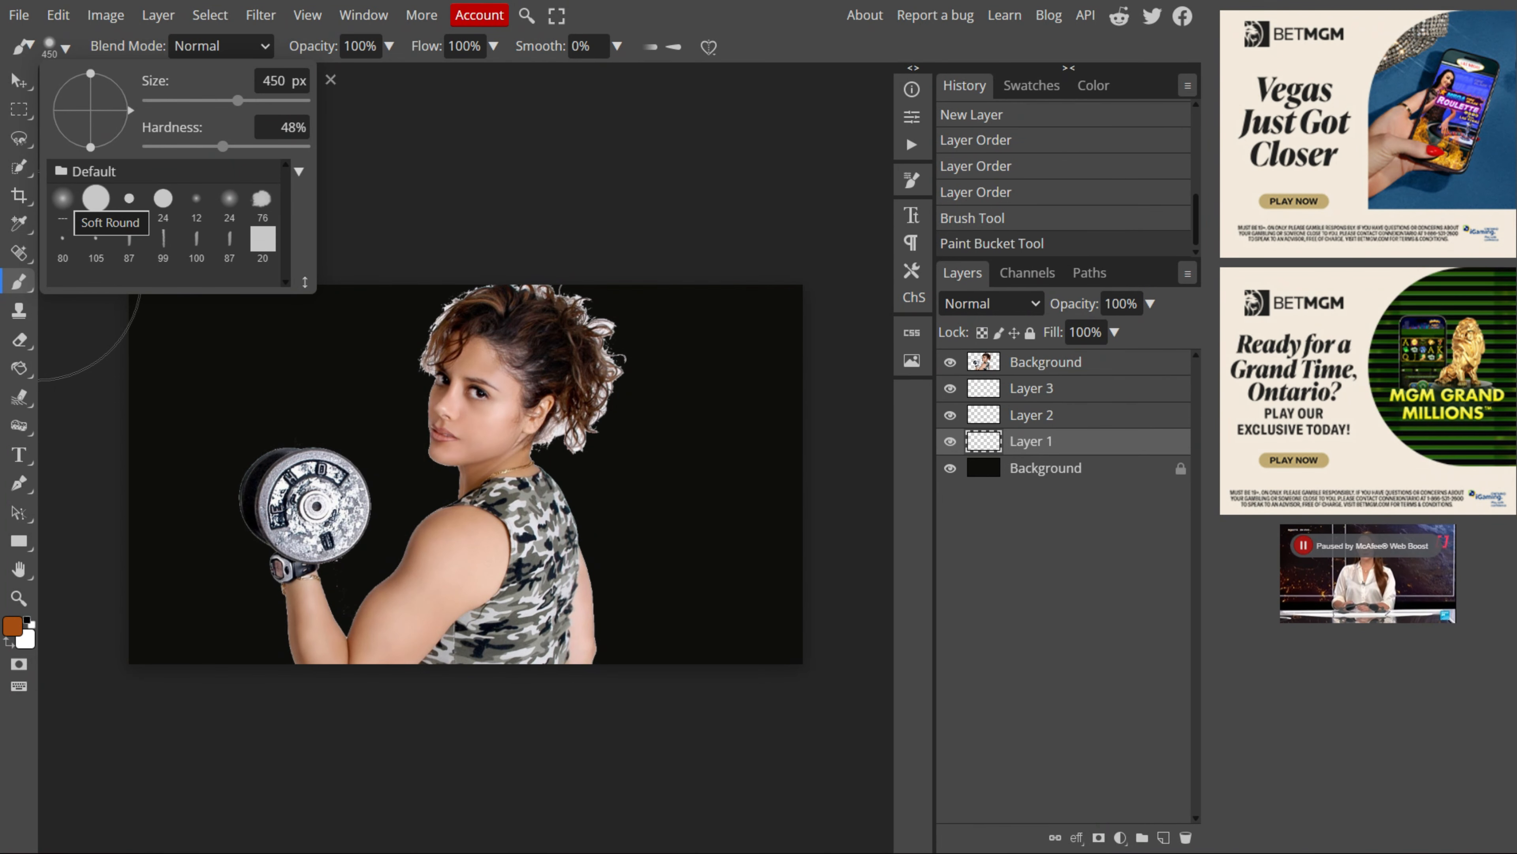
{"action": "left_click", "coordinate": [62, 198]}
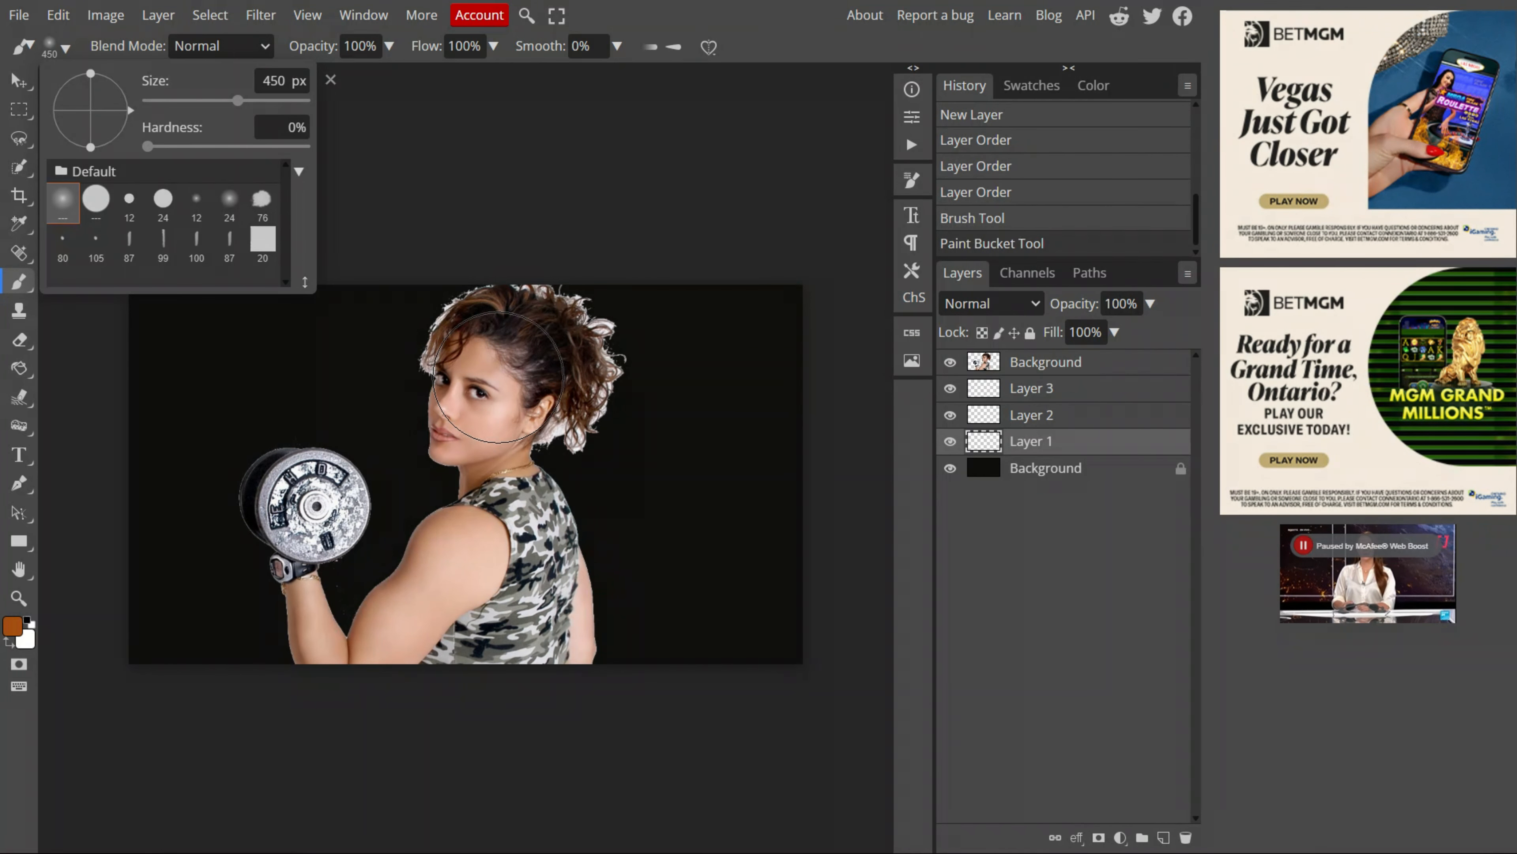
{"action": "left_click_drag", "start_coordinate": [238, 101], "coordinate": [267, 101]}
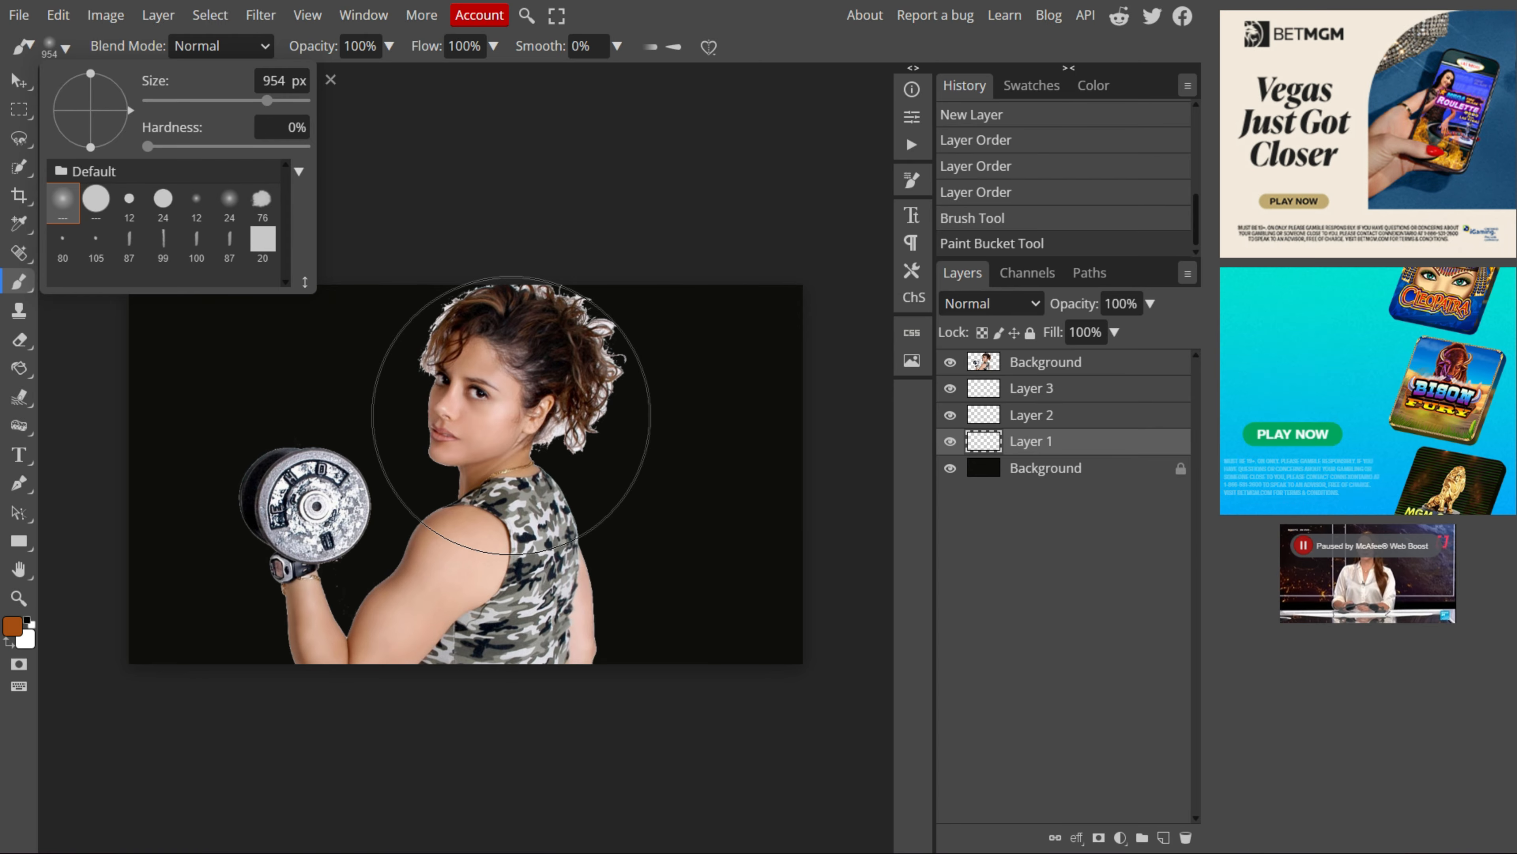
Step: Paint a soft orange glow behind the athlete on Layer 1, undoing the last extra dab
{"action": "left_click", "coordinate": [511, 419]}
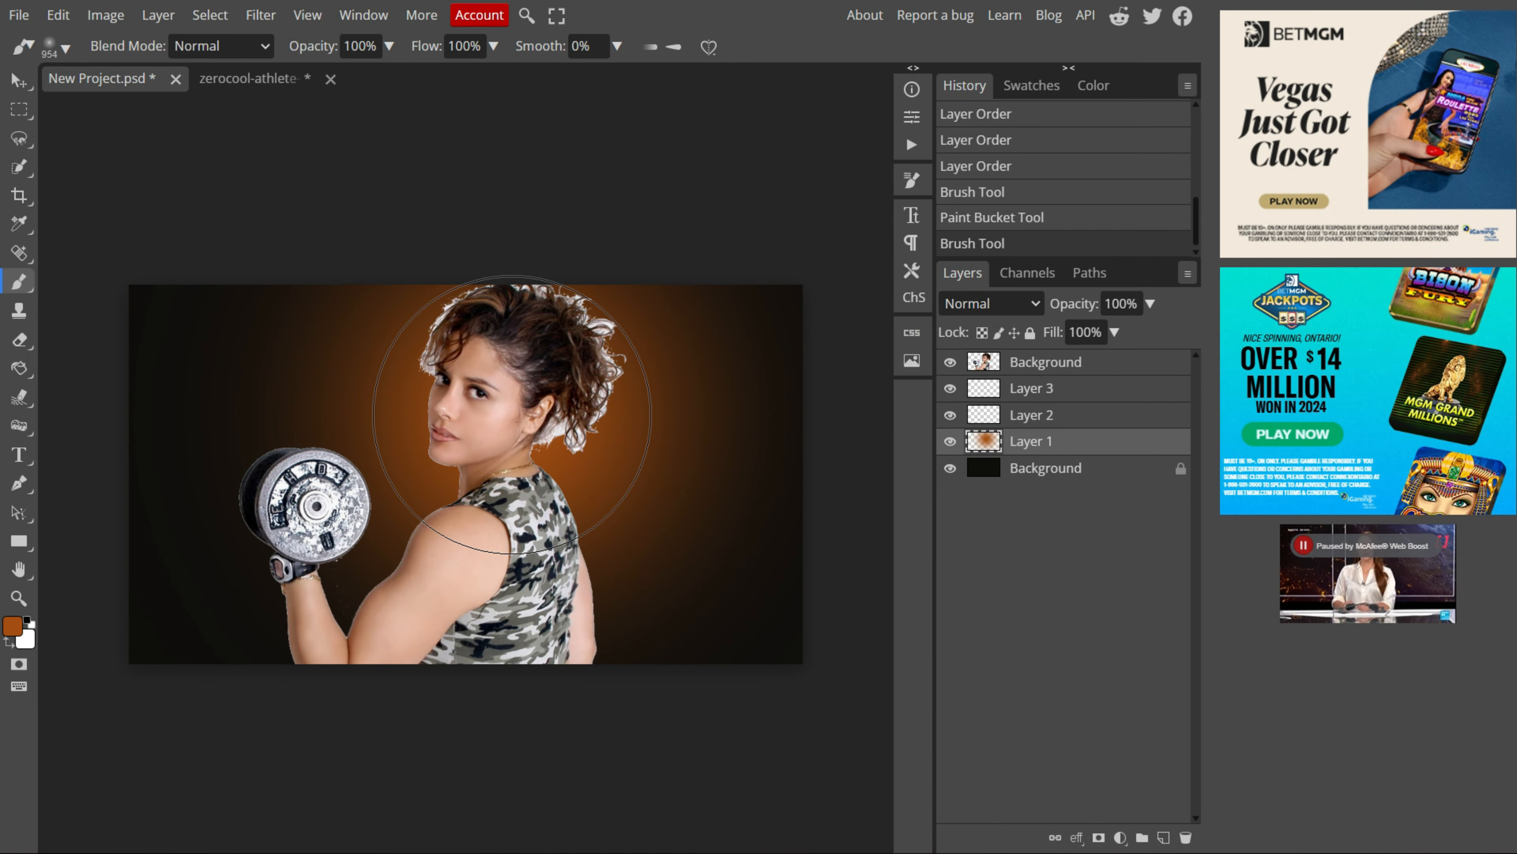
{"action": "left_click", "coordinate": [512, 414]}
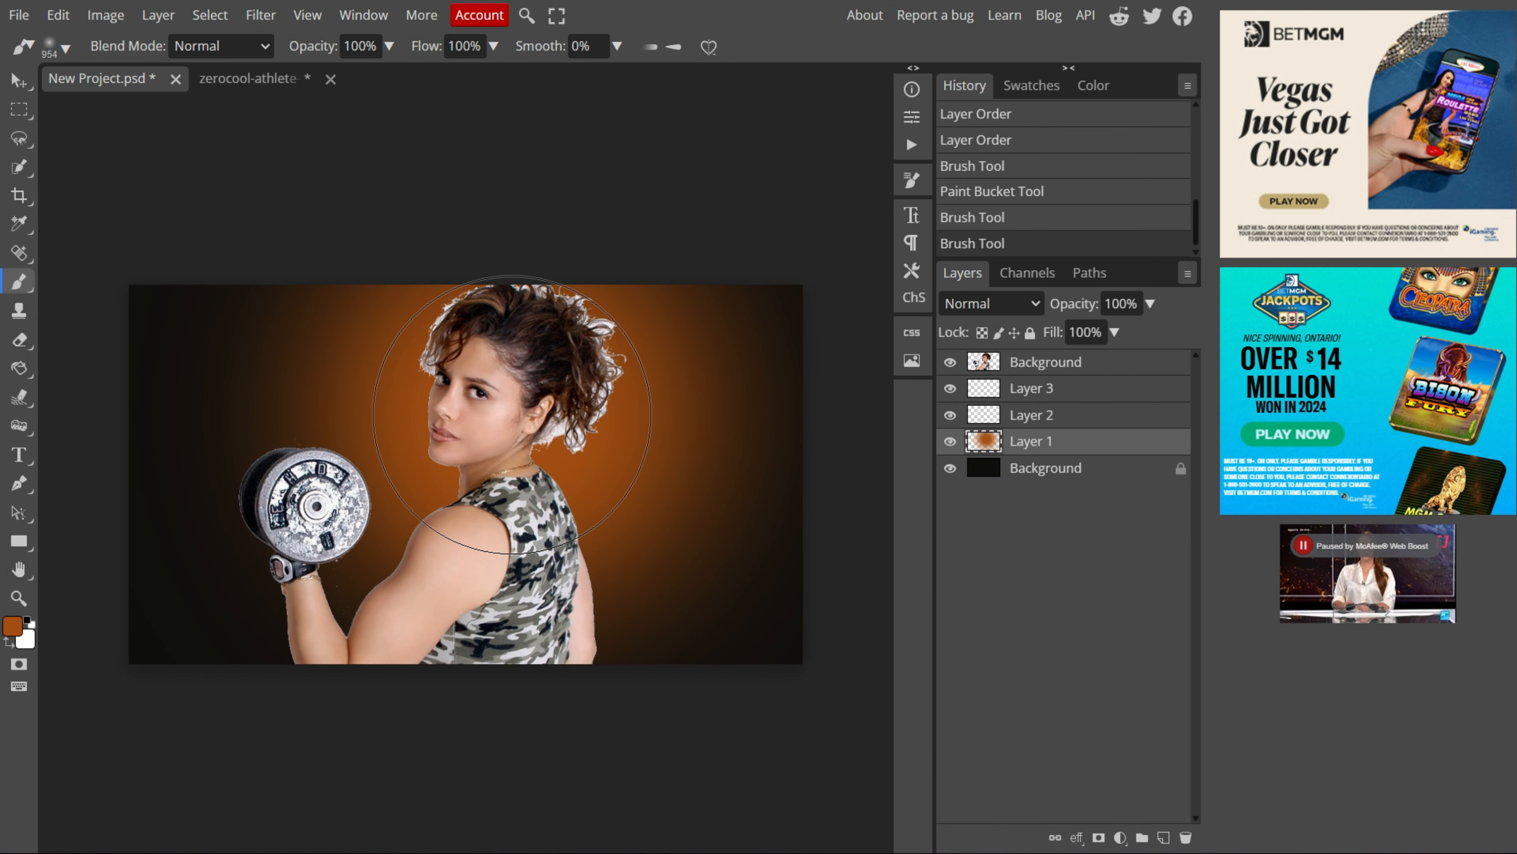
{"action": "left_click", "coordinate": [512, 414]}
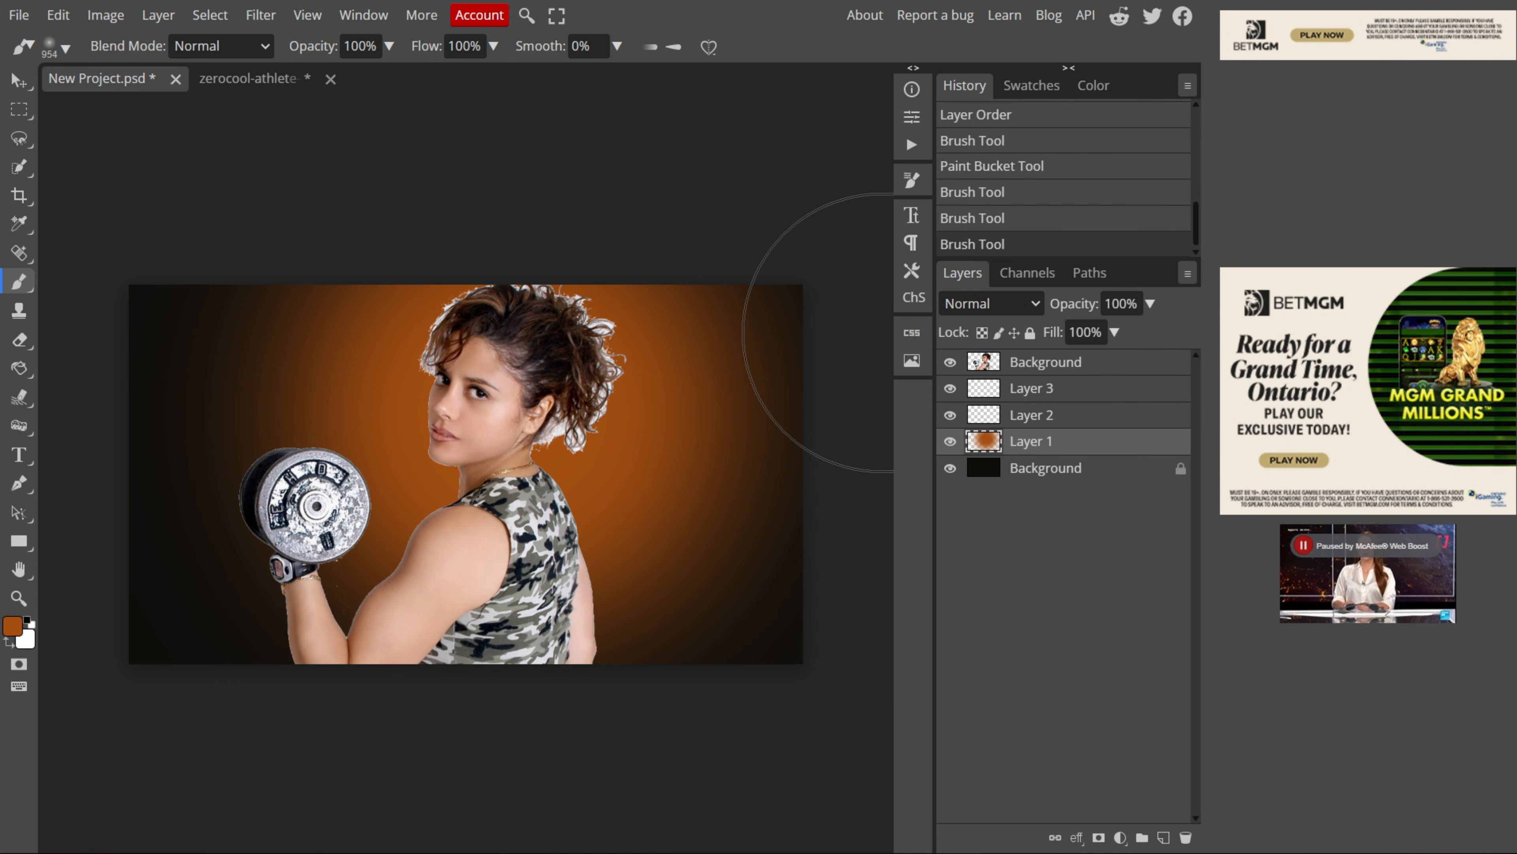
{"action": "left_click", "coordinate": [950, 468]}
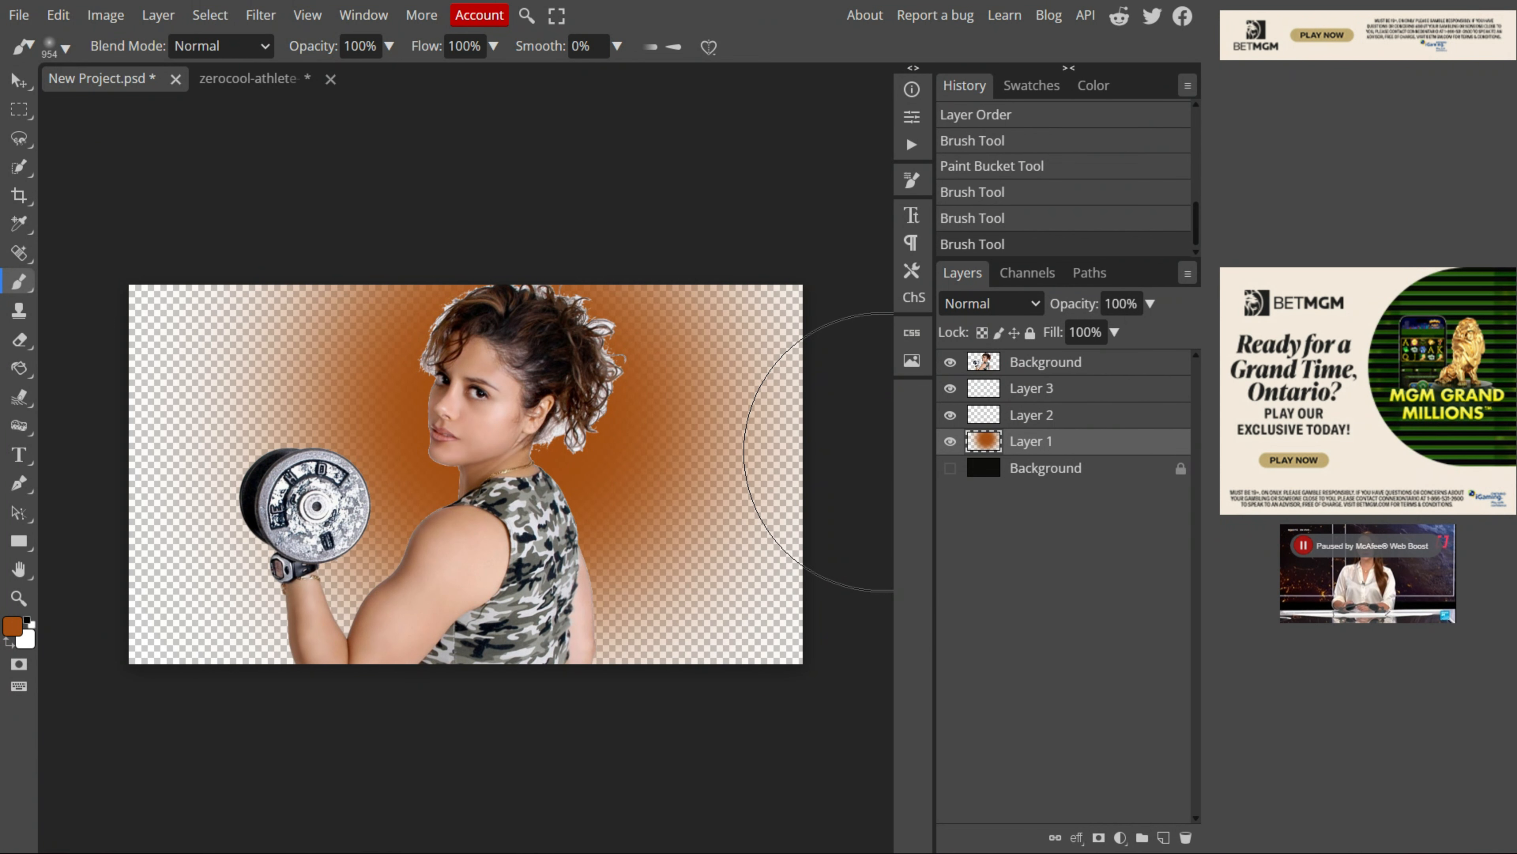
{"action": "key", "text": "ctrl+z"}
Step: Select Layer 2 and set the foreground color to red b5220f
{"action": "key", "text": "alt+bracketright"}
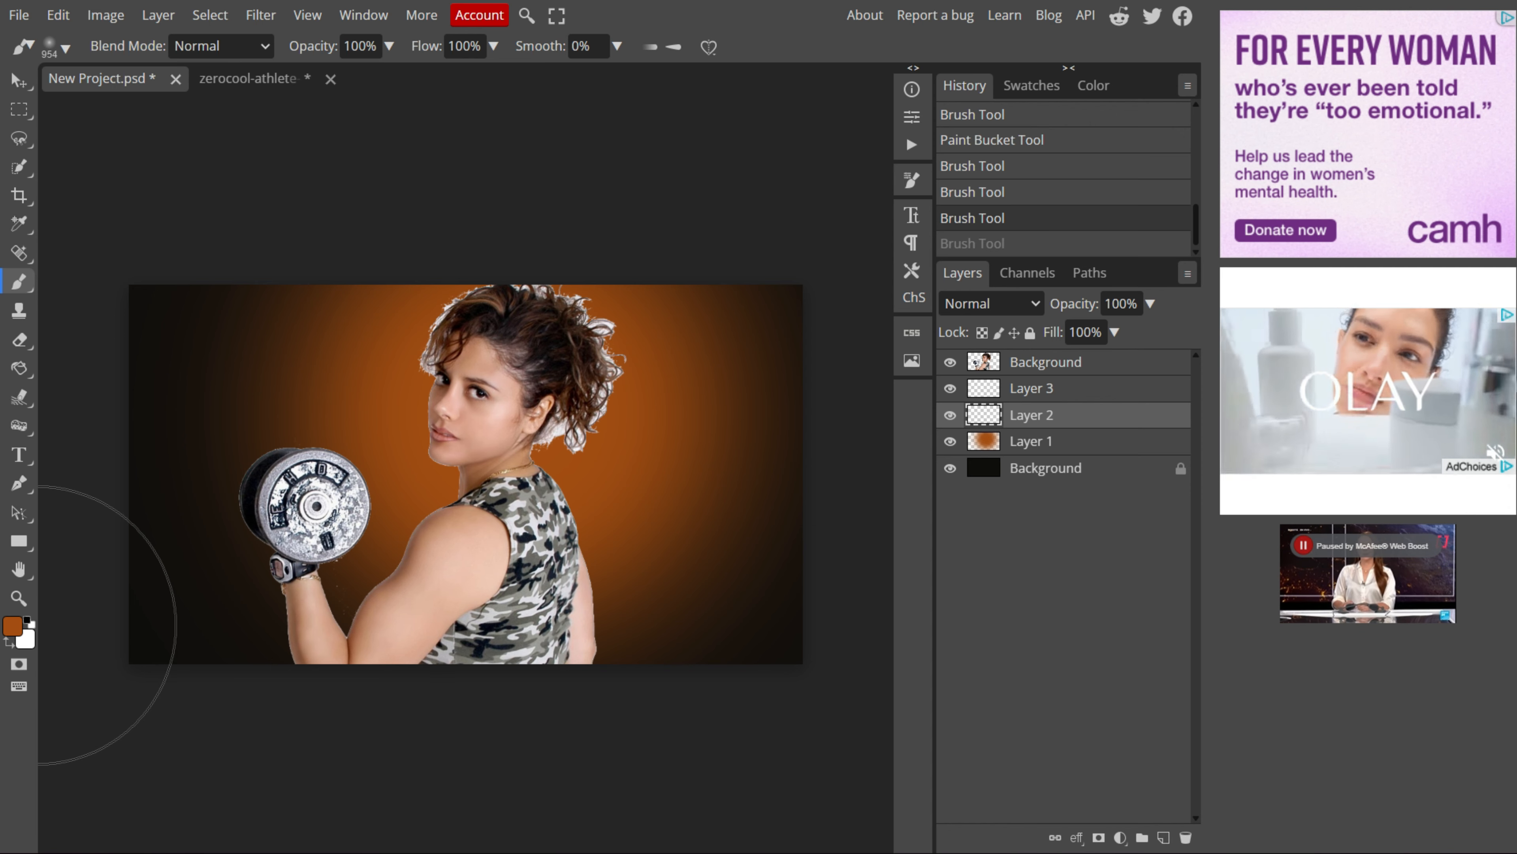
{"action": "left_click", "coordinate": [12, 625]}
{"action": "left_click", "coordinate": [406, 438]}
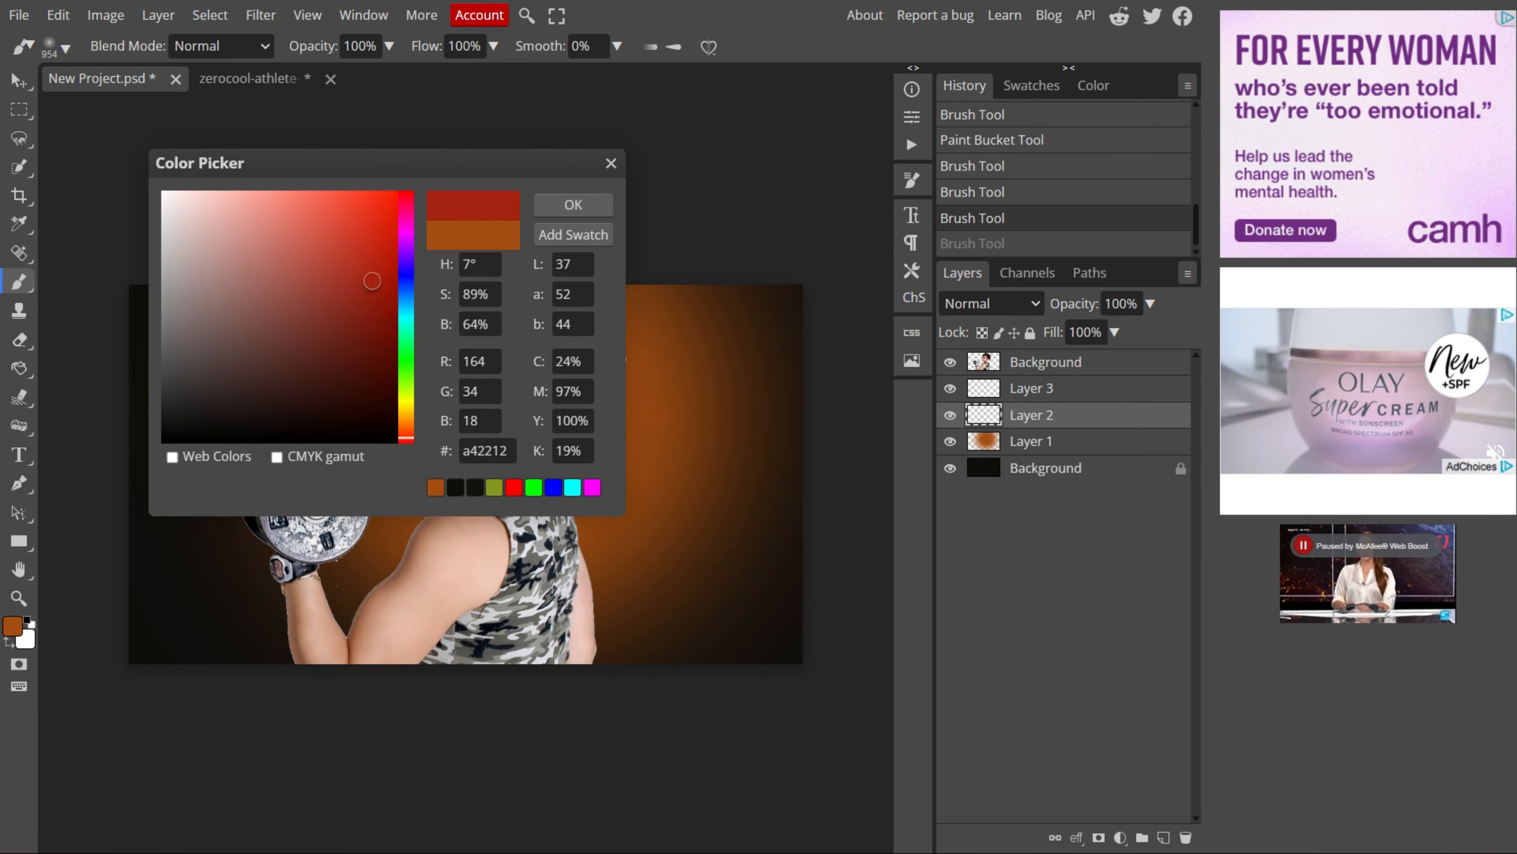
{"action": "left_click_drag", "start_coordinate": [372, 281], "coordinate": [379, 265]}
{"action": "left_click", "coordinate": [573, 204]}
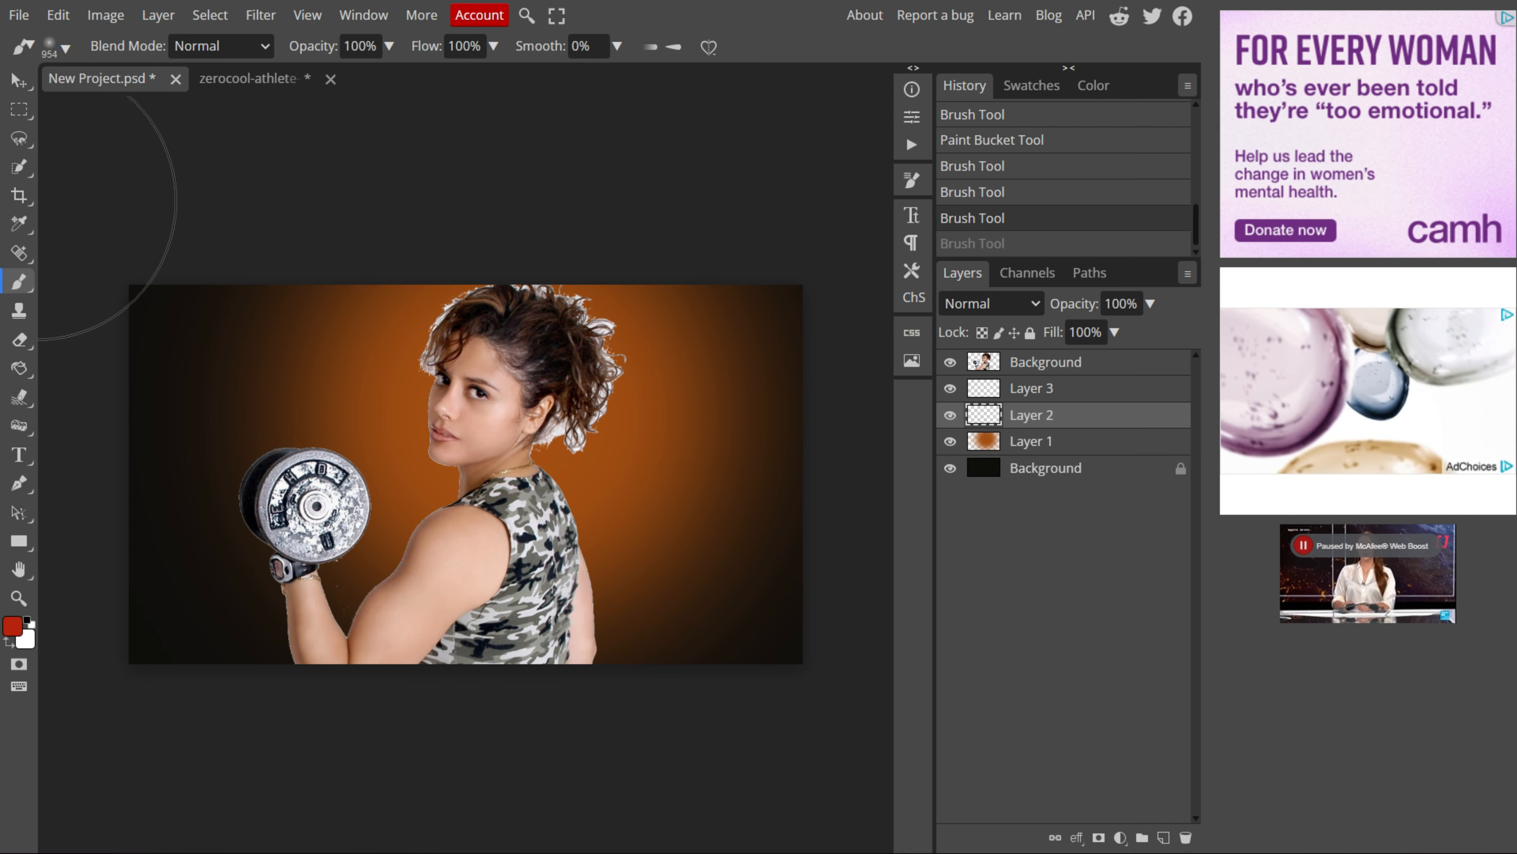
Step: Resize the brush to 809 px and paint a red glow behind the athlete on Layer 2
{"action": "left_click", "coordinate": [58, 47]}
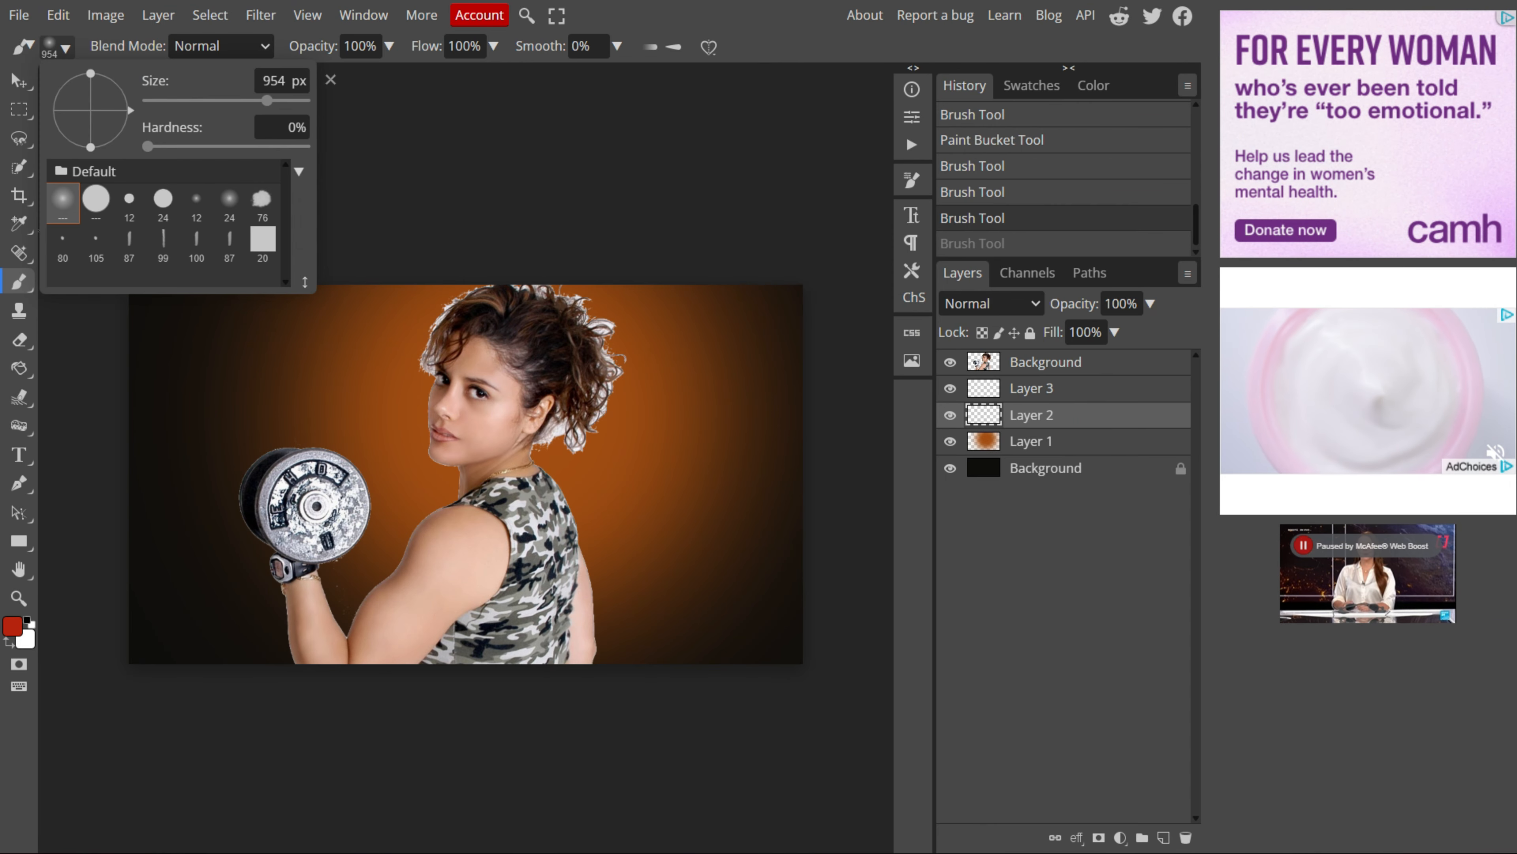
{"action": "left_click_drag", "start_coordinate": [267, 101], "coordinate": [250, 101]}
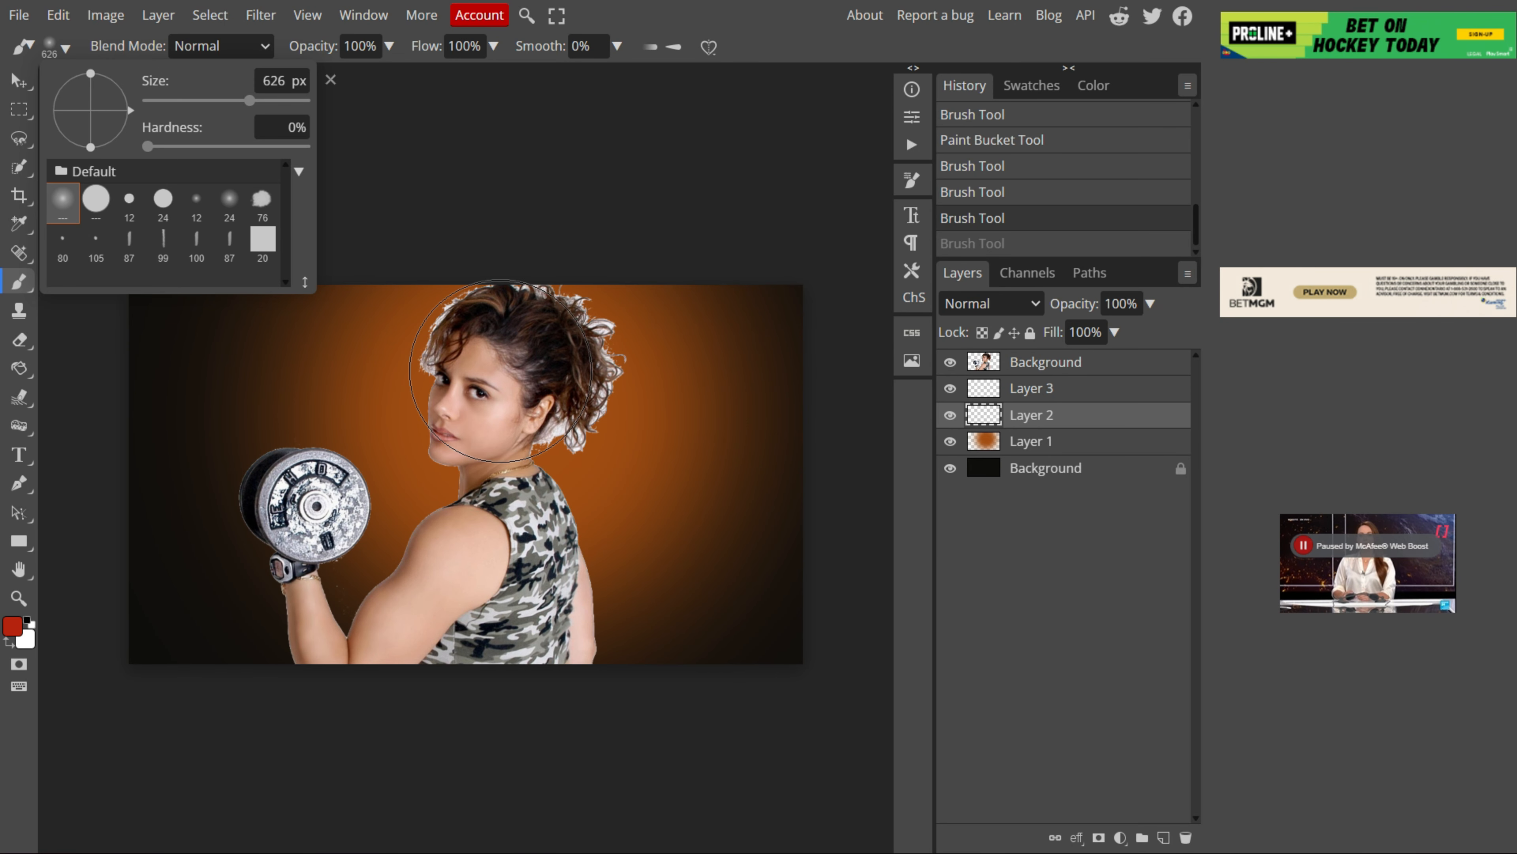
{"action": "left_click_drag", "start_coordinate": [250, 100], "coordinate": [260, 101]}
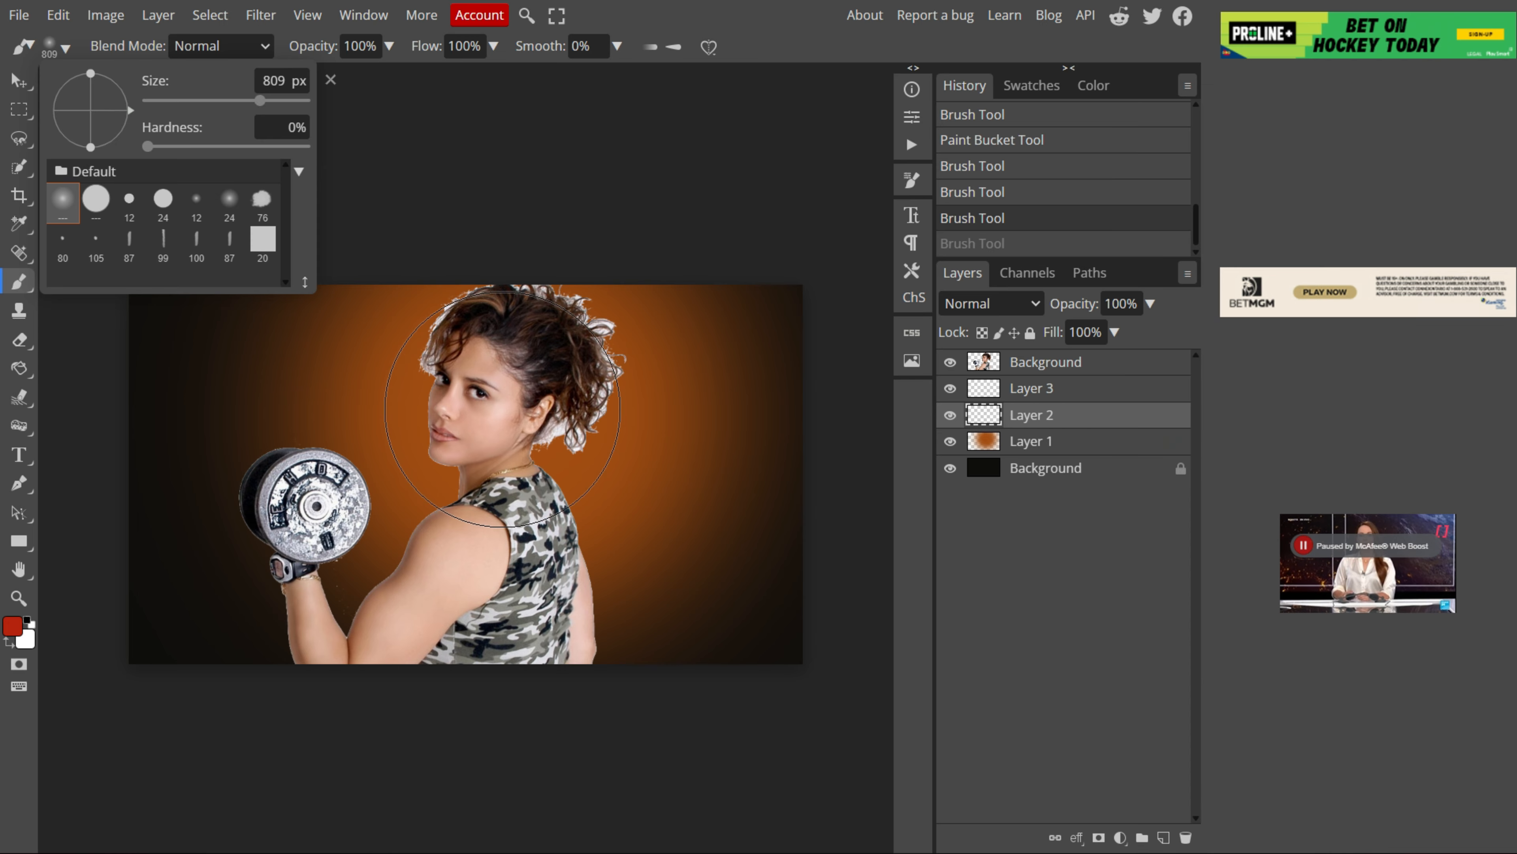
{"action": "left_click", "coordinate": [504, 392]}
{"action": "left_click", "coordinate": [505, 393]}
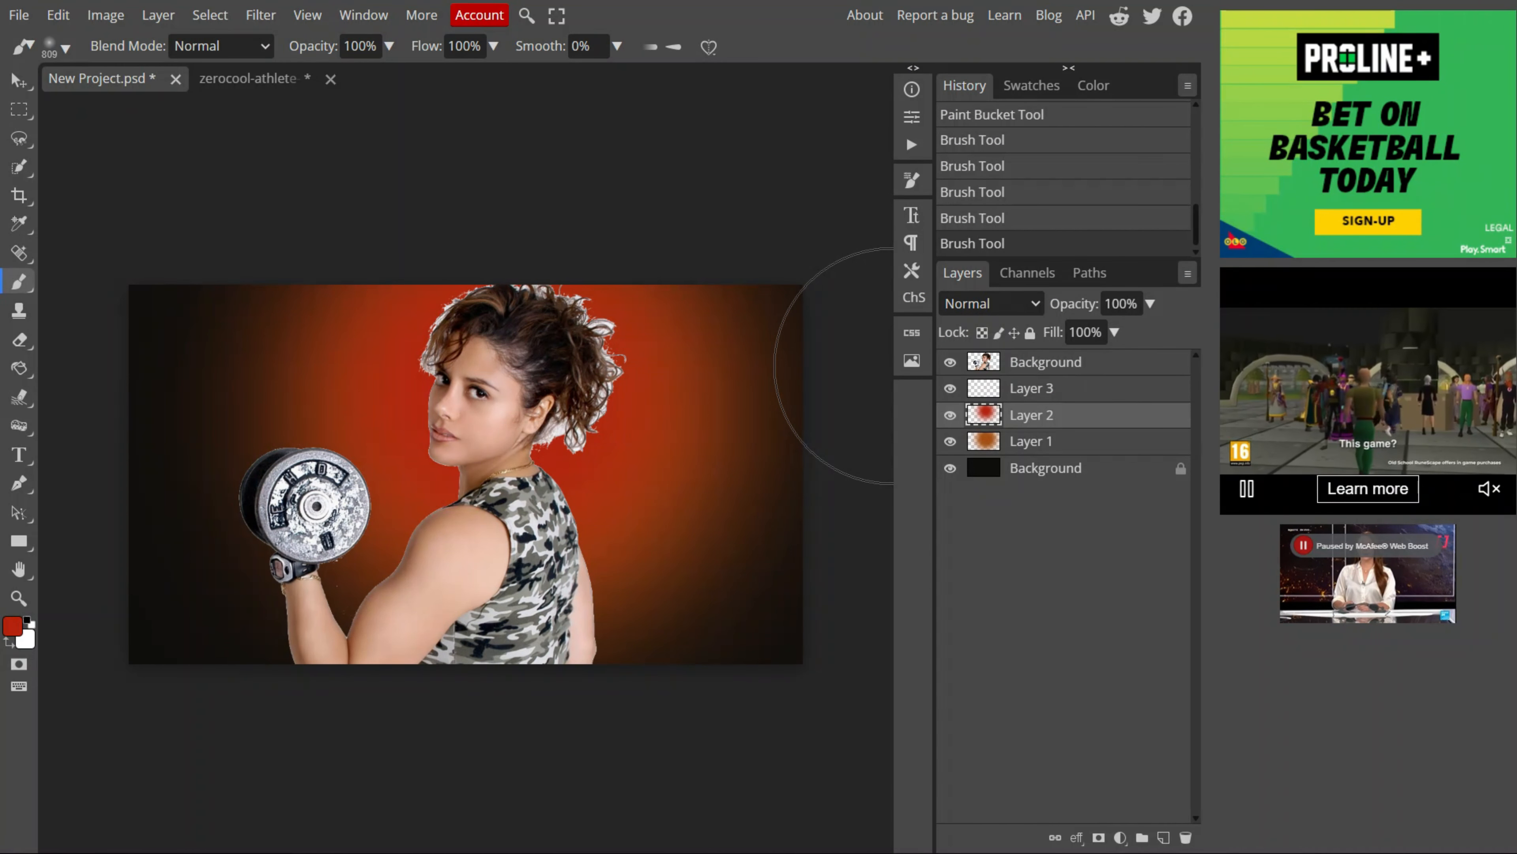
Step: Select Layer 3 and set the foreground color to yellow dad516
{"action": "left_click", "coordinate": [1032, 388]}
{"action": "left_click", "coordinate": [11, 625]}
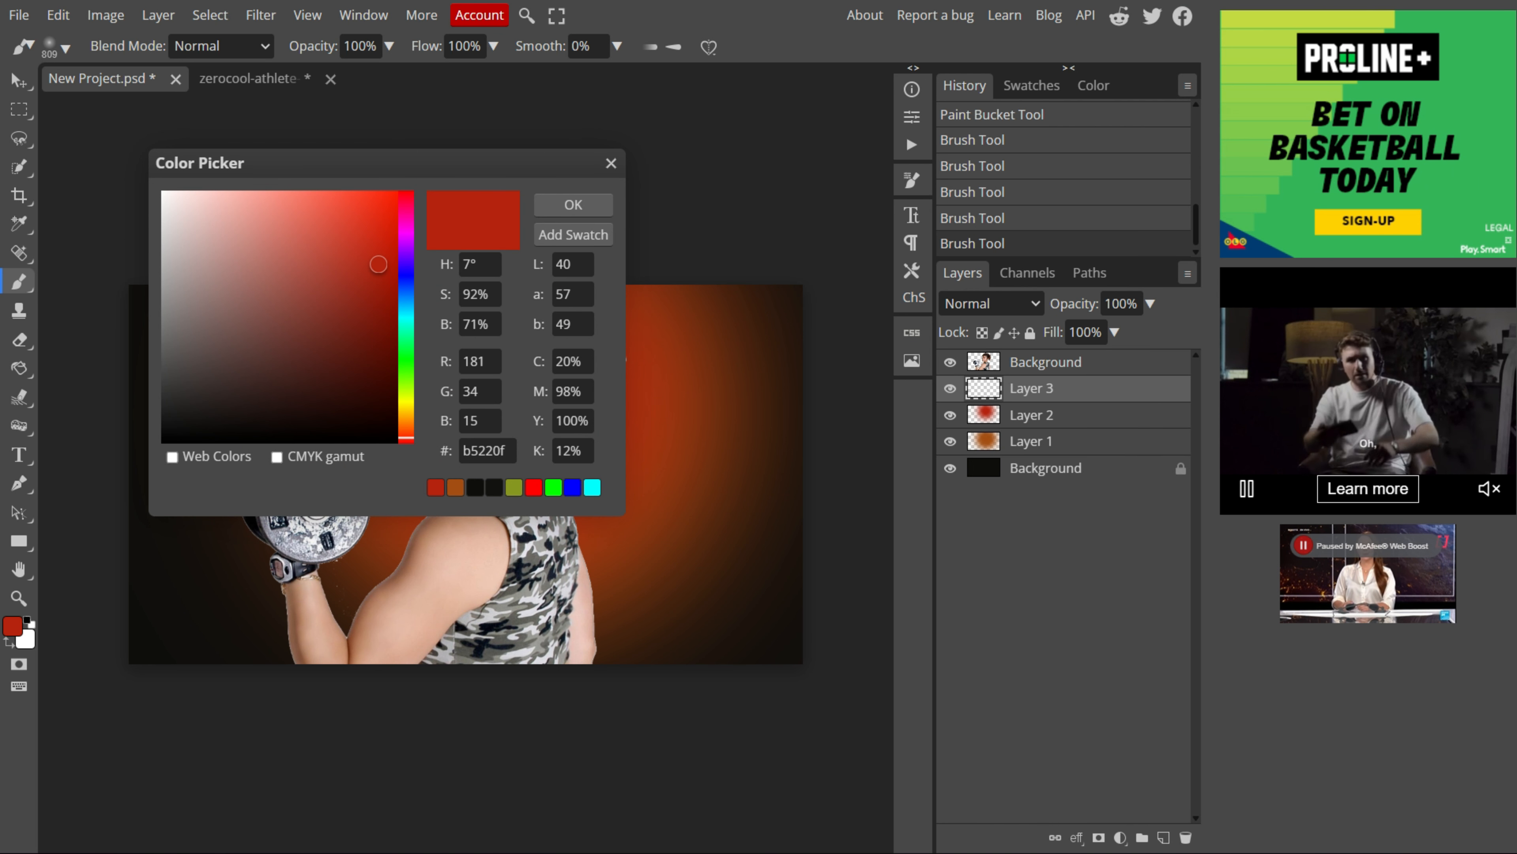
{"action": "left_click", "coordinate": [406, 401]}
{"action": "left_click", "coordinate": [365, 224]}
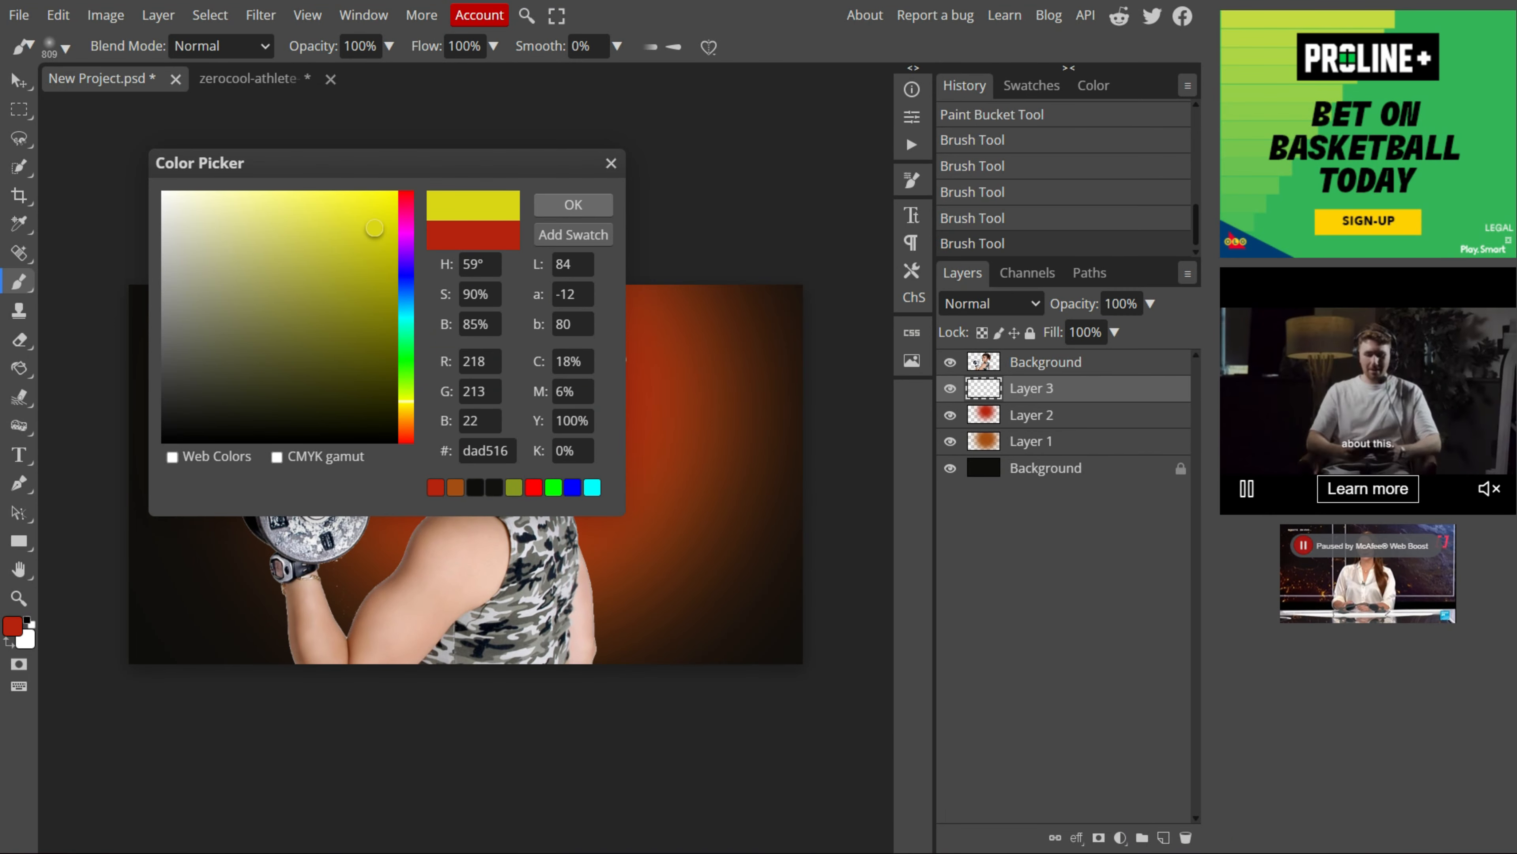
{"action": "left_click", "coordinate": [573, 204]}
Step: Resize the brush to 527 px and paint a yellow glow behind the athlete's head and shoulder on Layer 3
{"action": "left_click", "coordinate": [60, 47]}
{"action": "left_click_drag", "start_coordinate": [258, 101], "coordinate": [242, 100]}
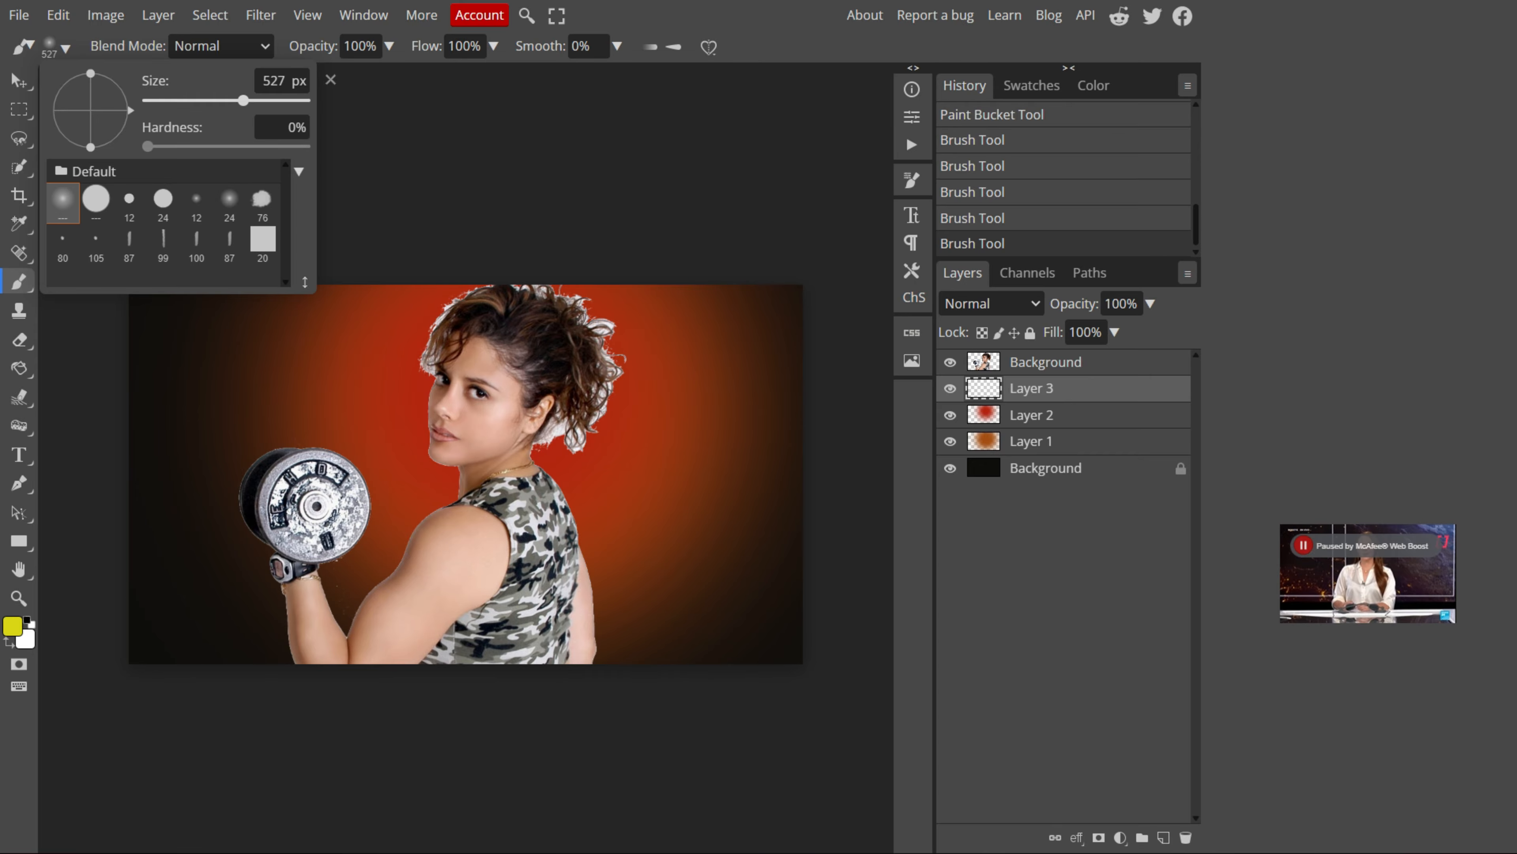
{"action": "left_click", "coordinate": [493, 356]}
{"action": "mouse_move", "coordinate": [494, 357]}
{"action": "left_mouse_down"}
{"action": "mouse_move", "coordinate": [574, 442]}
{"action": "mouse_move", "coordinate": [432, 572]}
{"action": "left_mouse_up"}
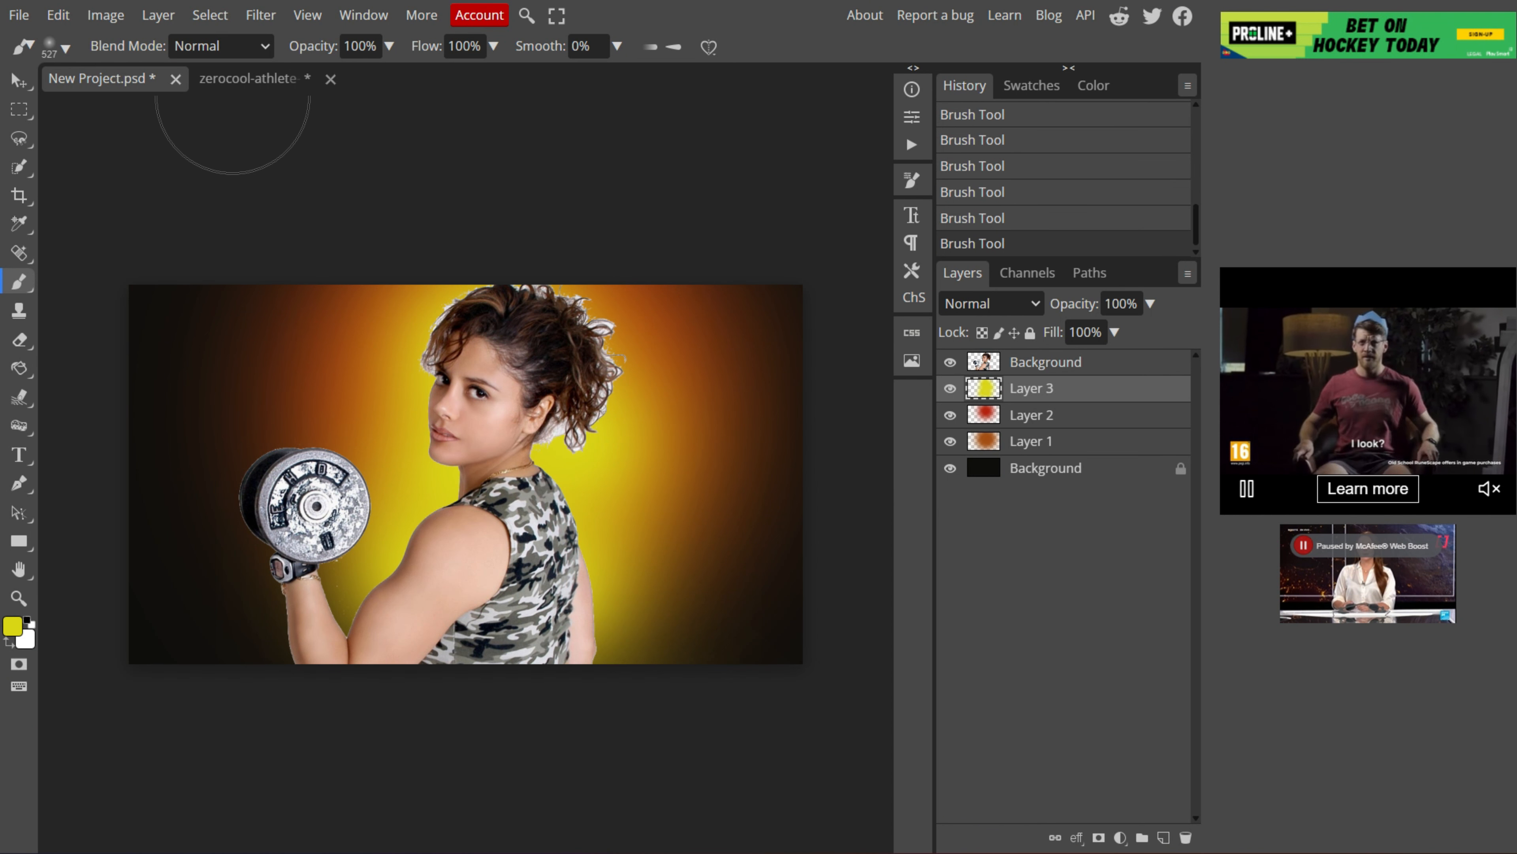
{"action": "left_click", "coordinate": [219, 46]}
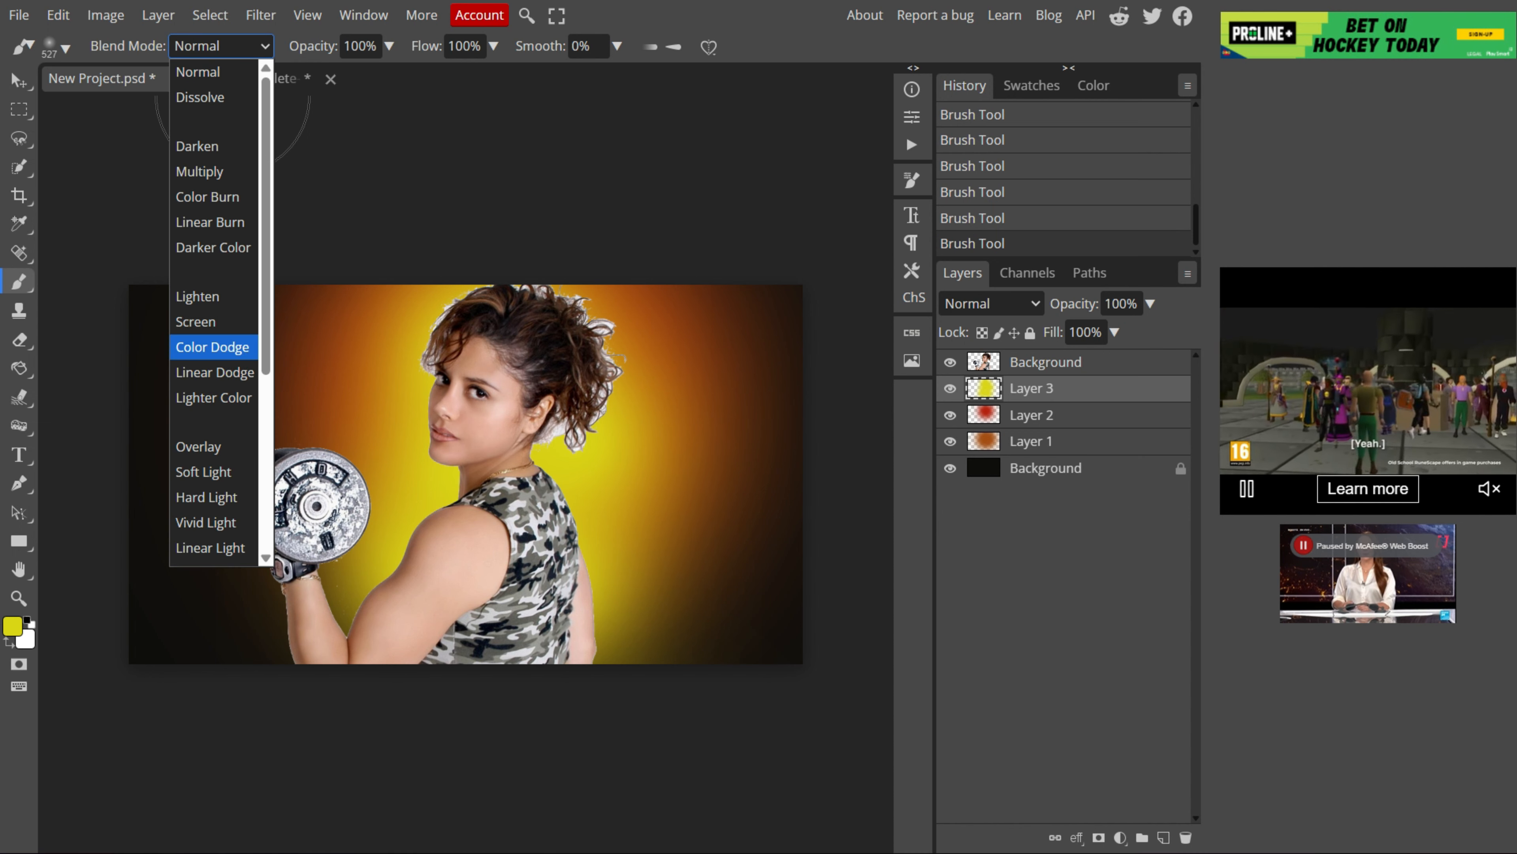
{"action": "key", "text": "Escape"}
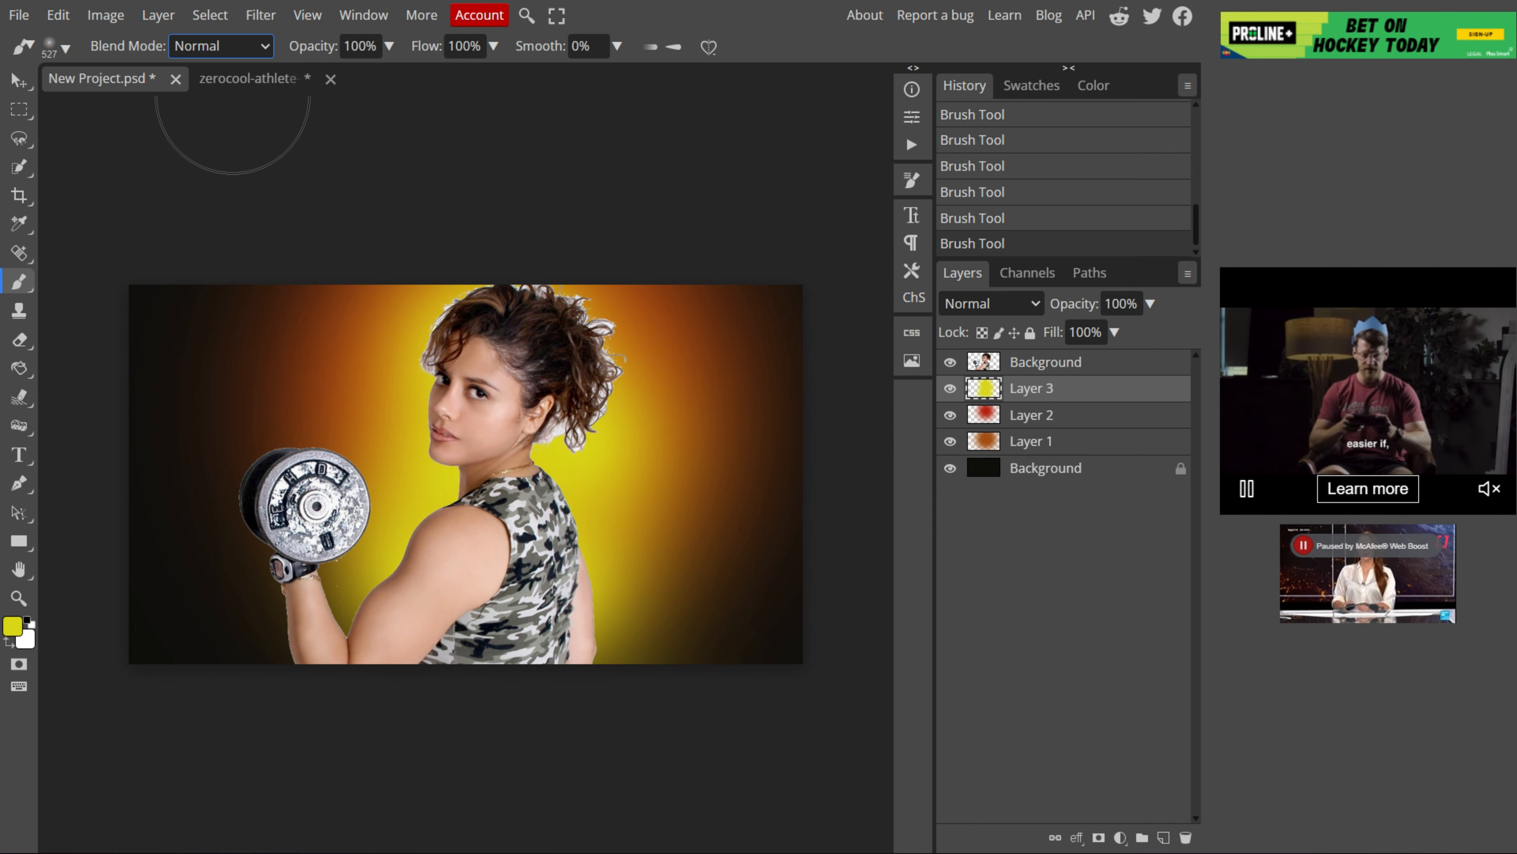
Step: Hide Layer 3, Layer 2, Layer 1 and the dark Background layer so only the athlete cutout shows
{"action": "left_click", "coordinate": [245, 477]}
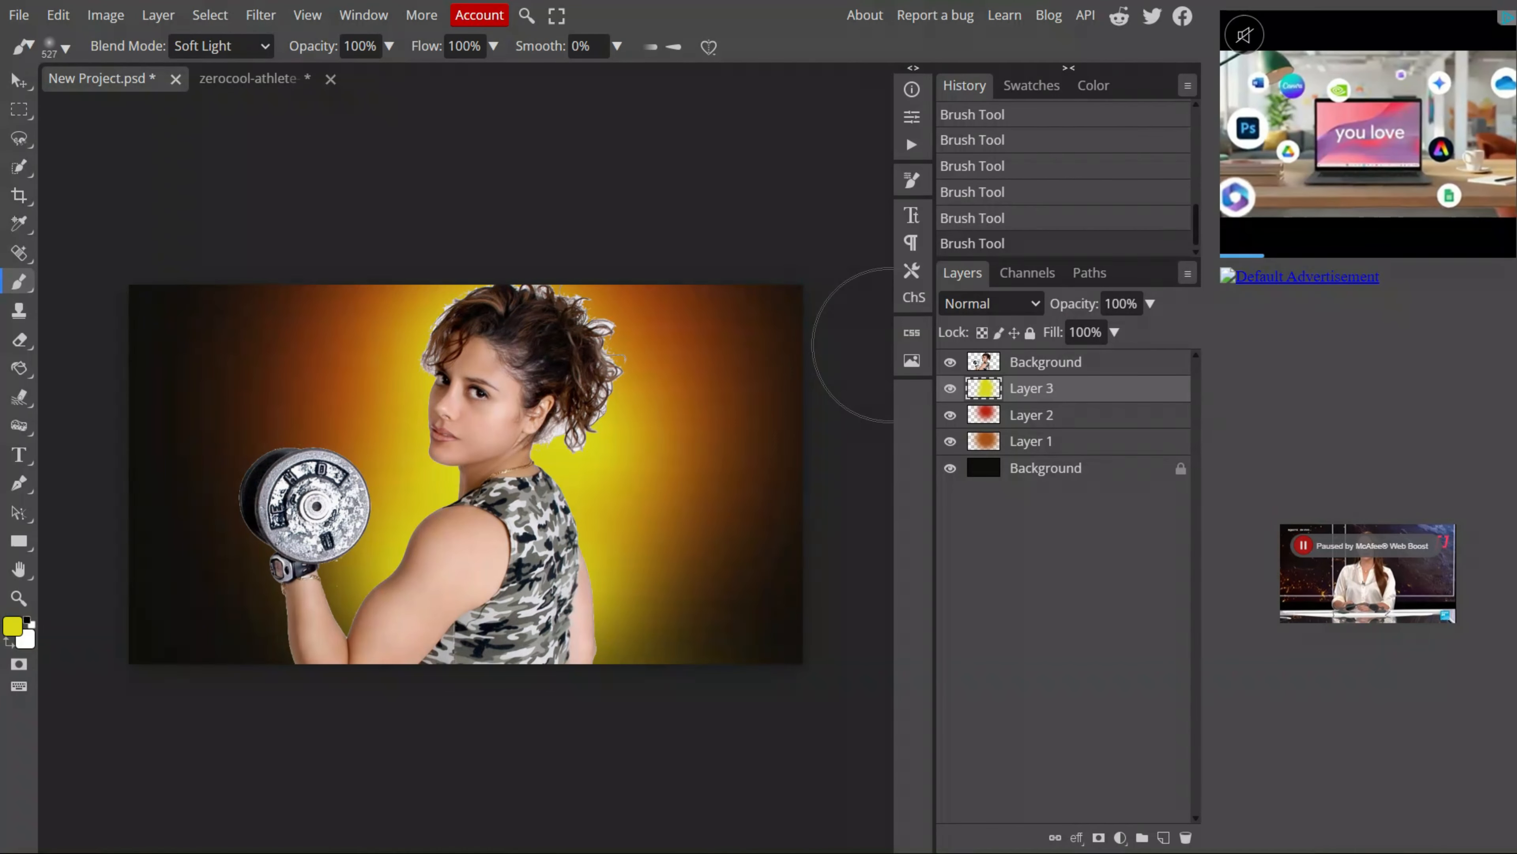
{"action": "left_click", "coordinate": [950, 389]}
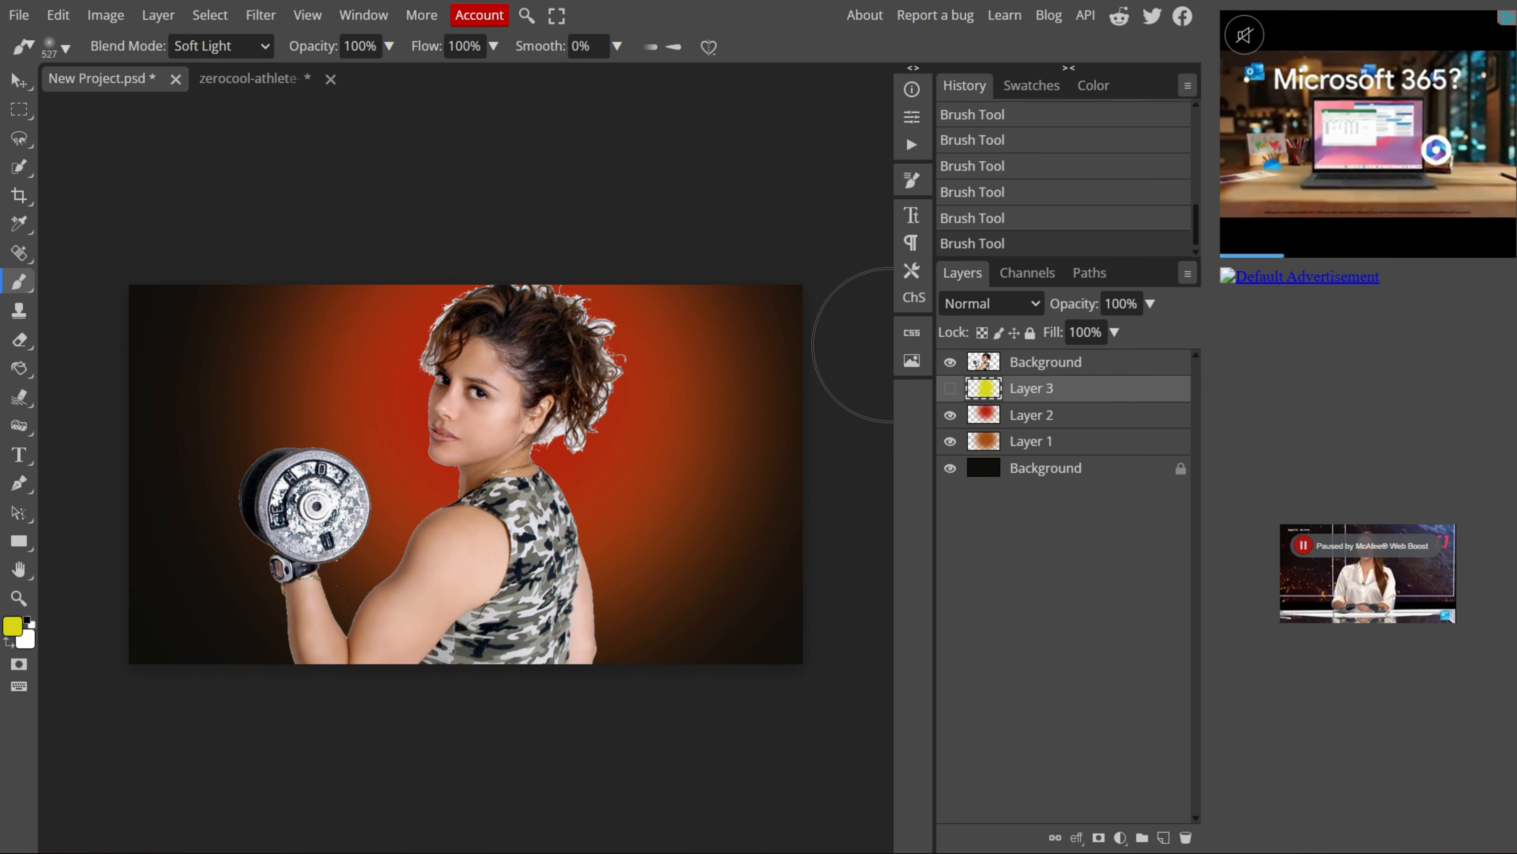
{"action": "left_click", "coordinate": [949, 415]}
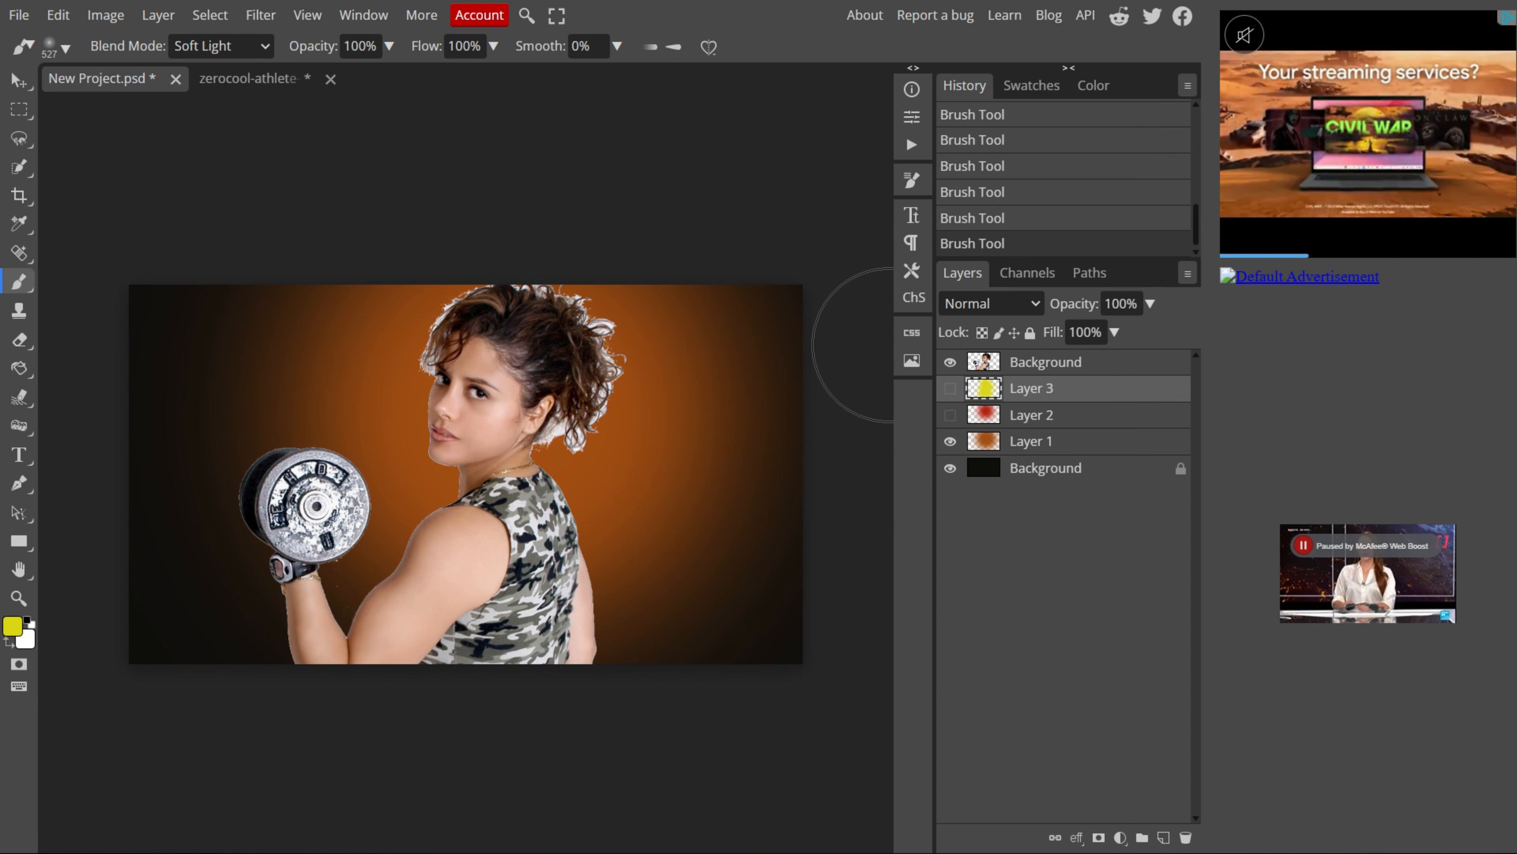
{"action": "left_click", "coordinate": [950, 441]}
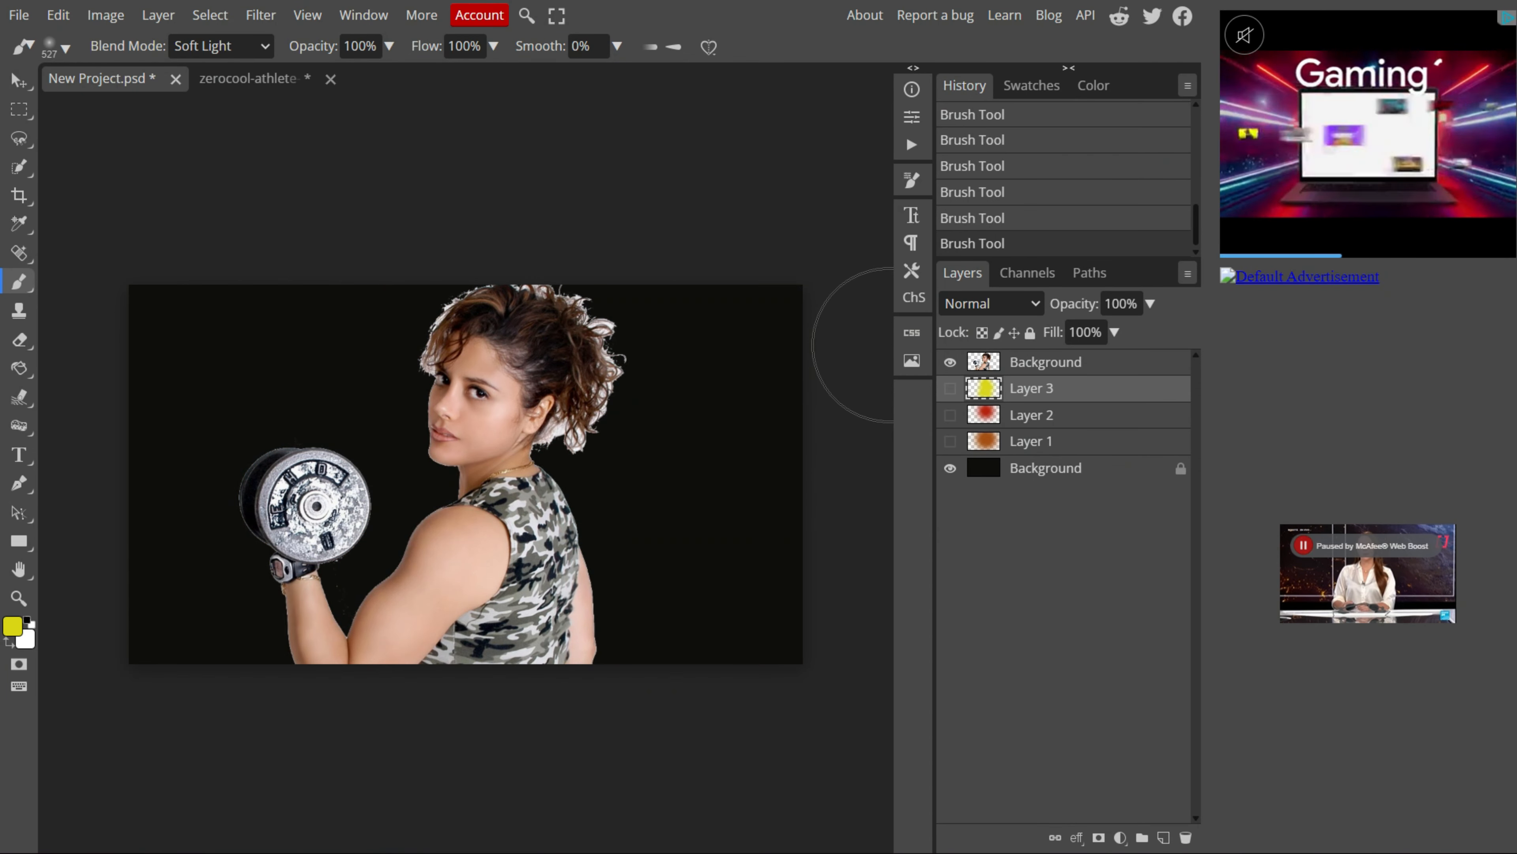
{"action": "left_click", "coordinate": [950, 468]}
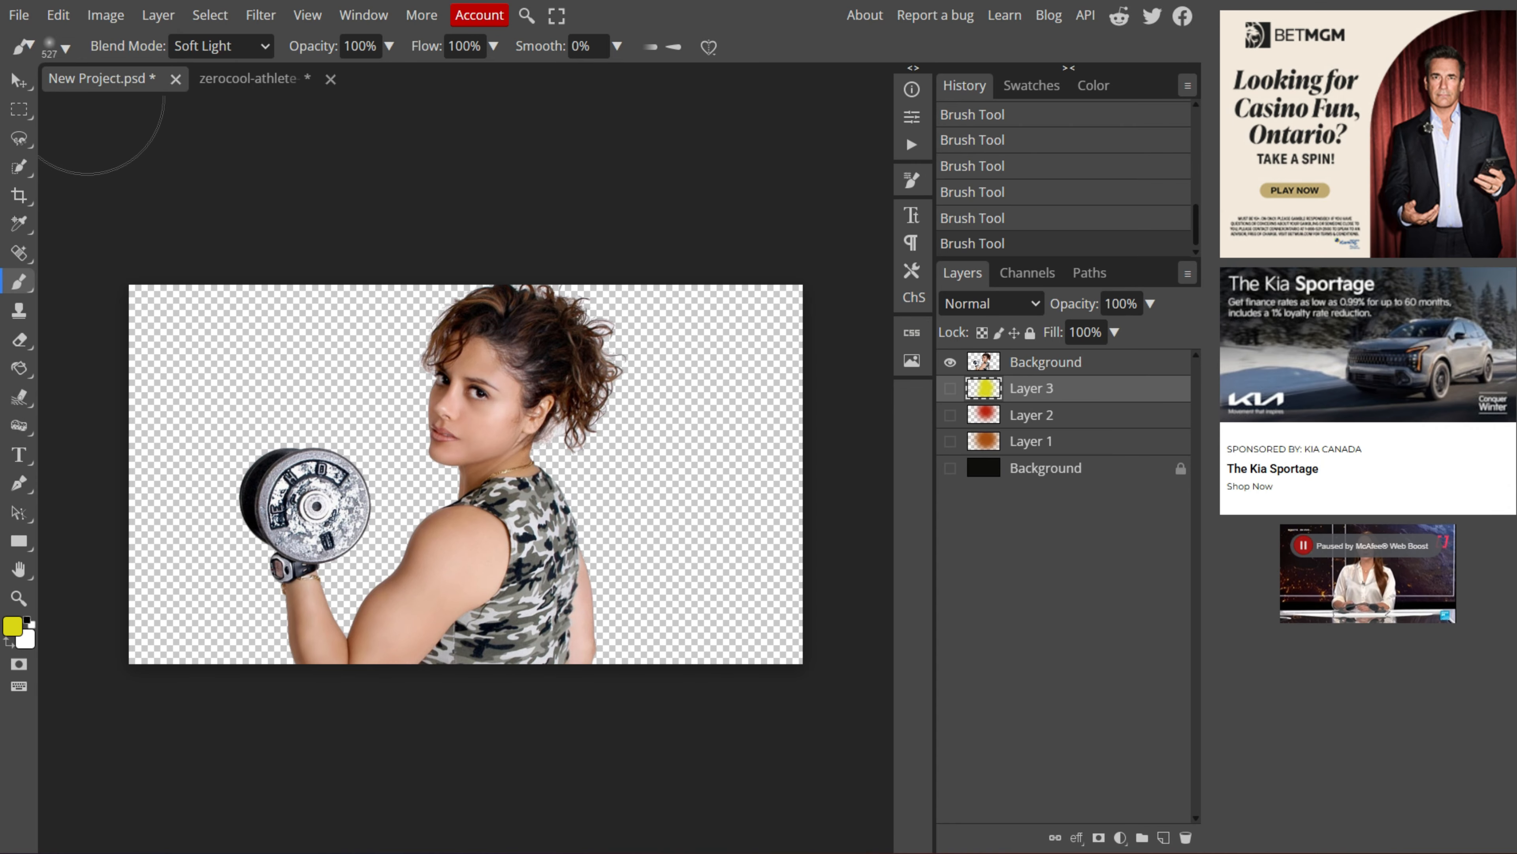
Step: Export the athlete-only image as a PNG named Lady
{"action": "left_click", "coordinate": [19, 15]}
{"action": "mouse_move", "coordinate": [84, 308]}
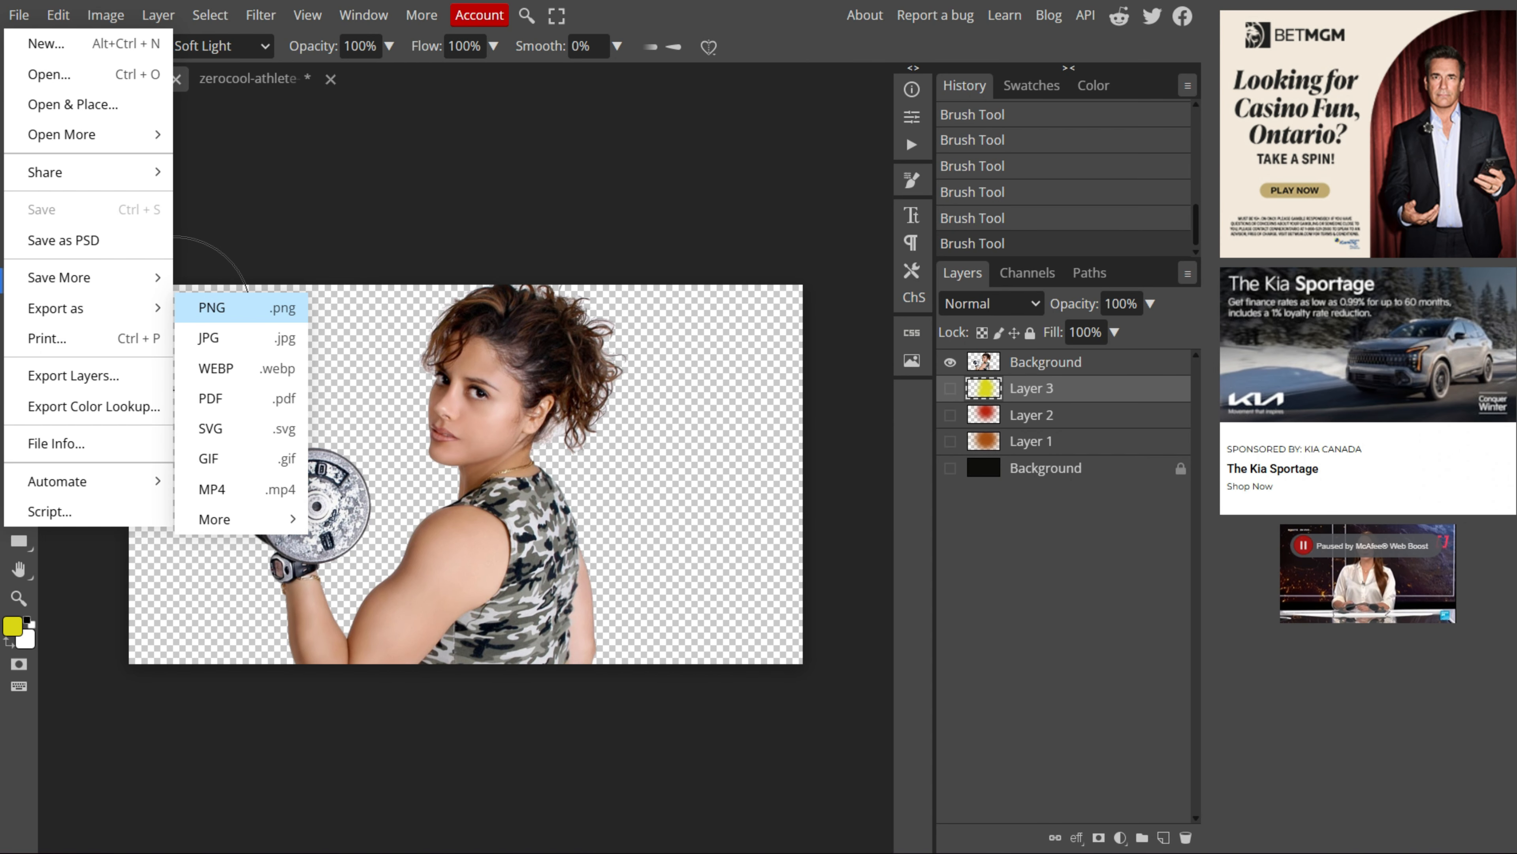
{"action": "left_click", "coordinate": [215, 307]}
{"action": "key", "text": "ctrl+a"}
{"action": "type", "text": "Lady"}
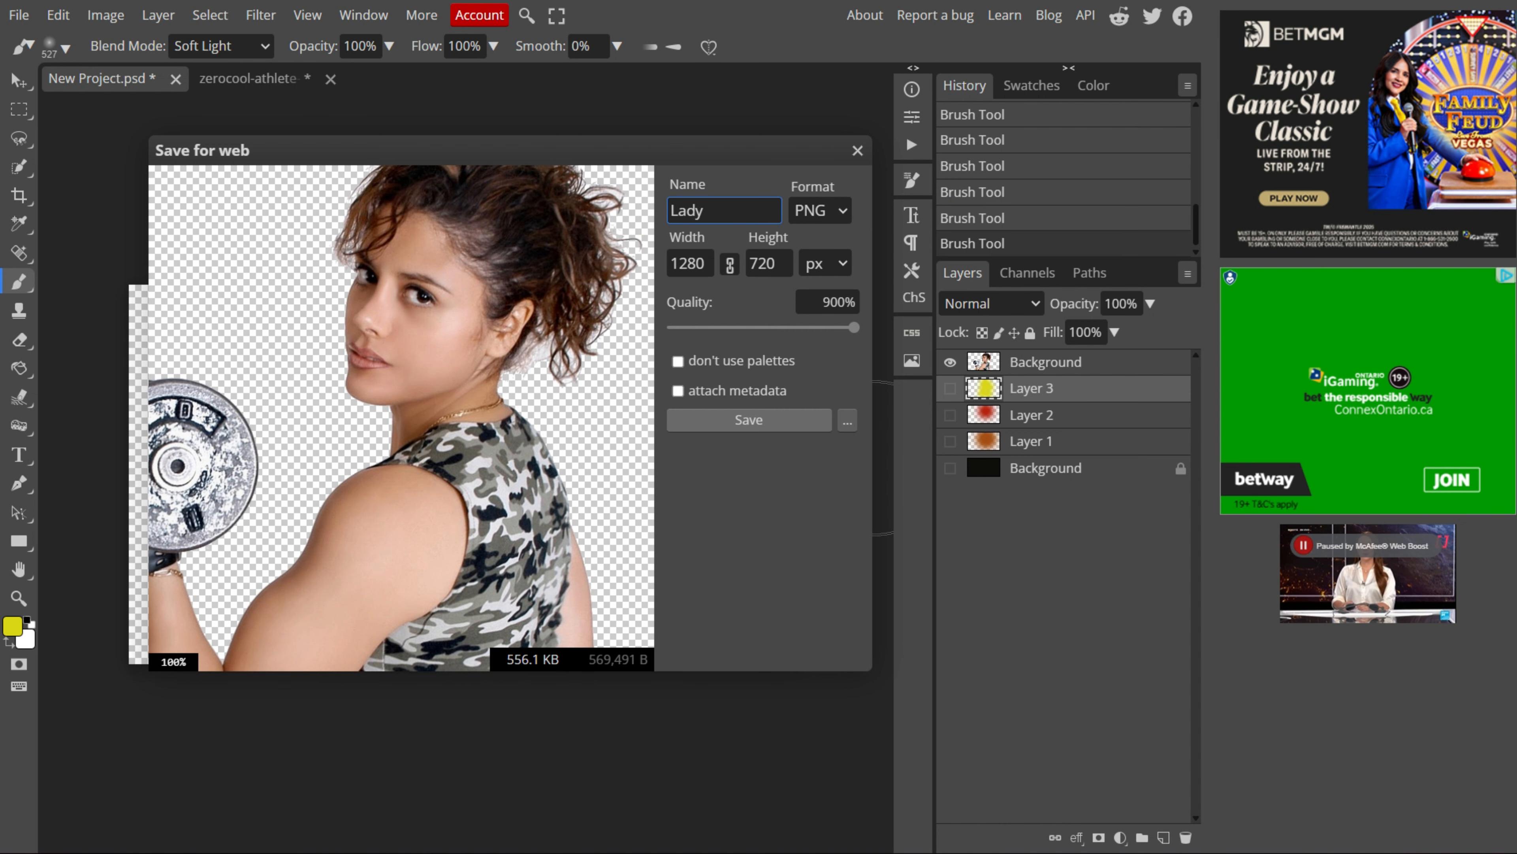
{"action": "key", "text": "Return"}
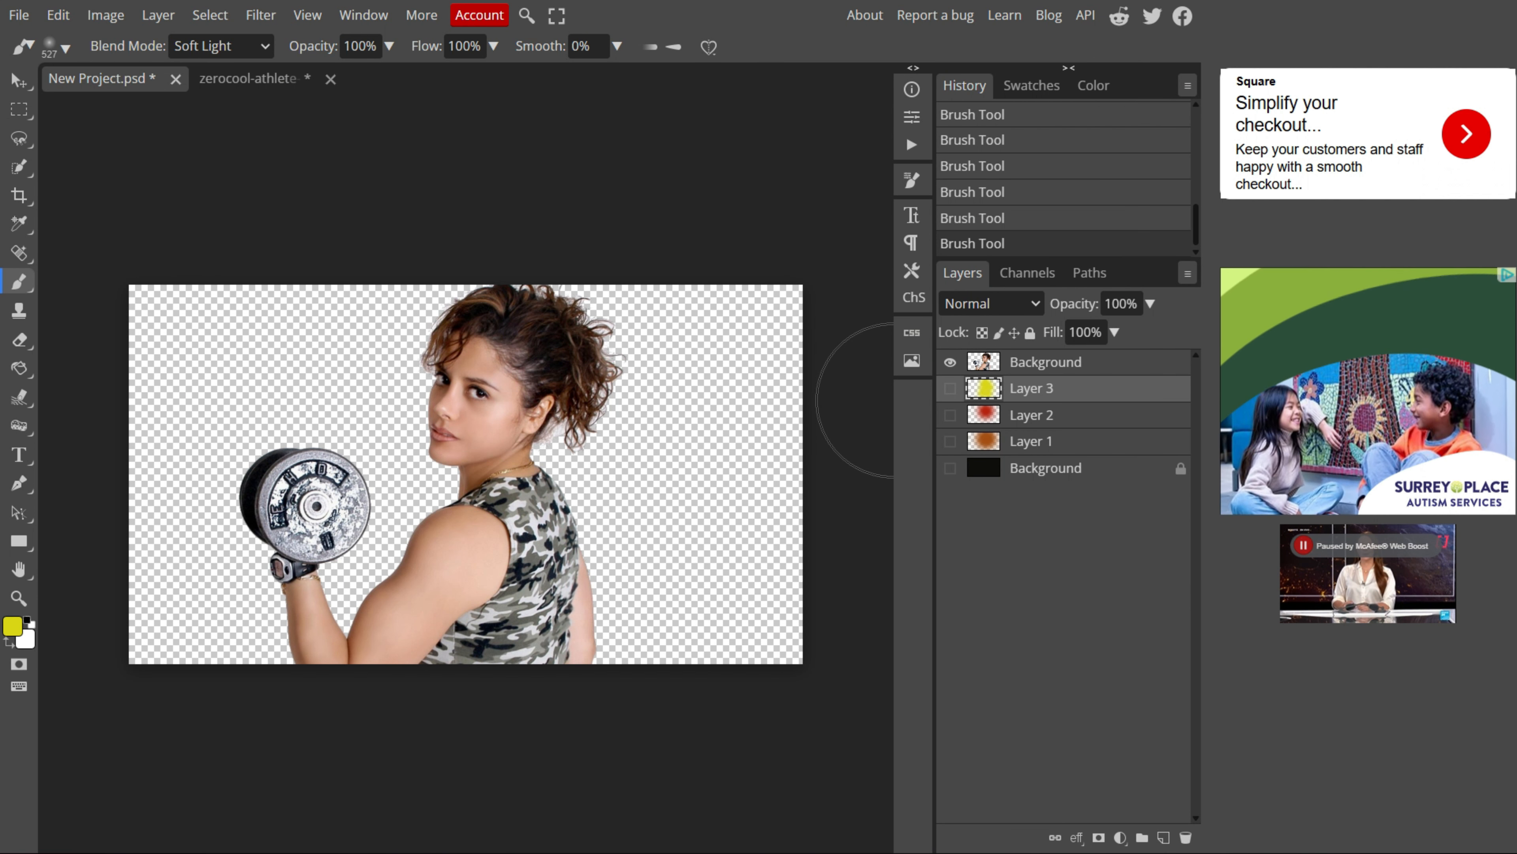
Step: Hide the athlete layer and show the glow layers and dark Background layer again
{"action": "left_click", "coordinate": [950, 361]}
{"action": "left_click", "coordinate": [950, 388]}
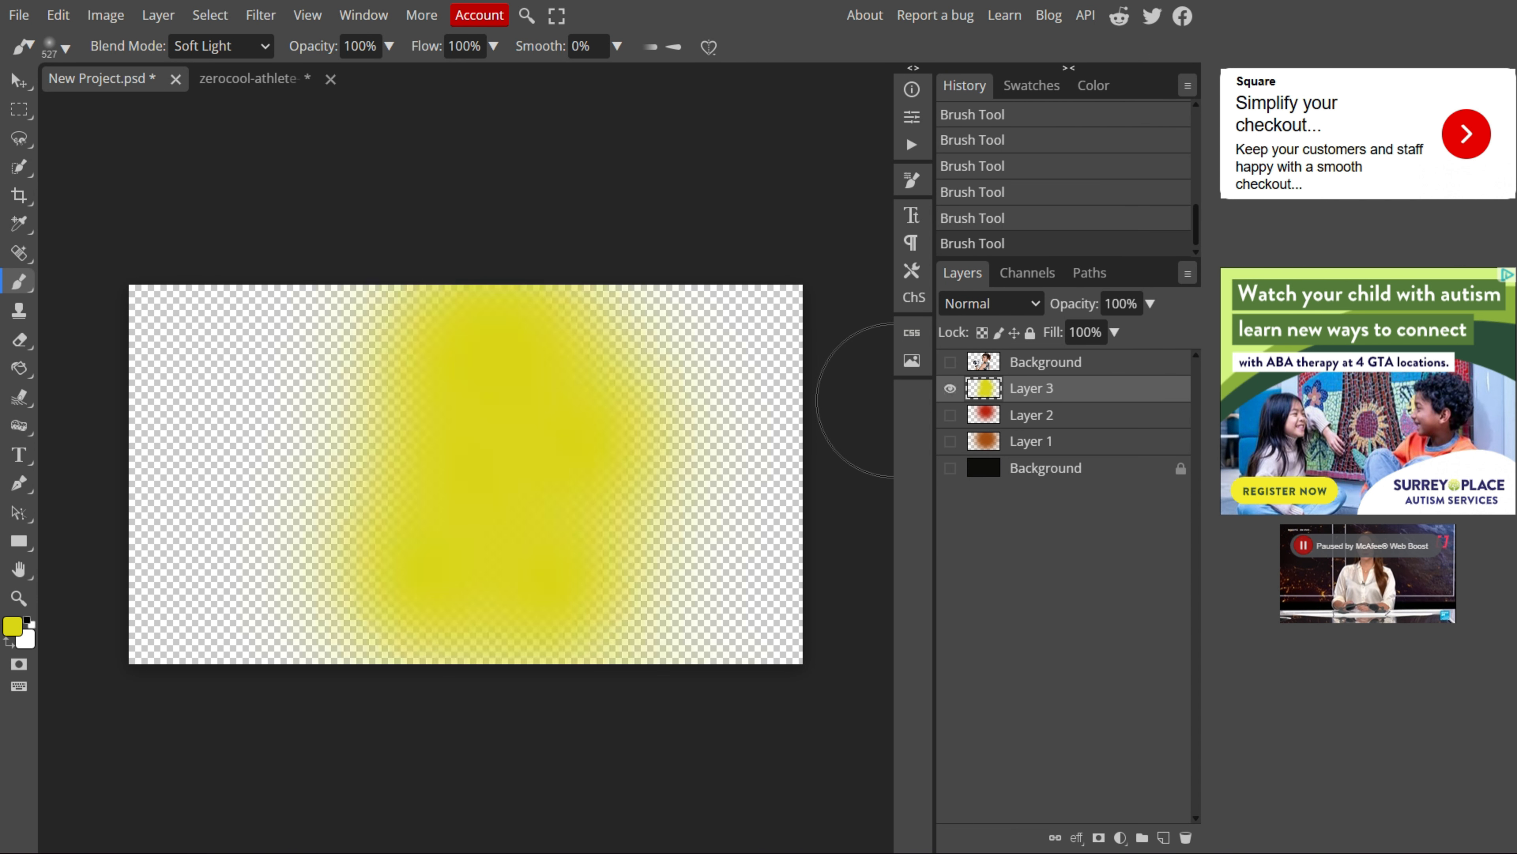
{"action": "left_click_drag", "start_coordinate": [950, 415], "coordinate": [950, 467]}
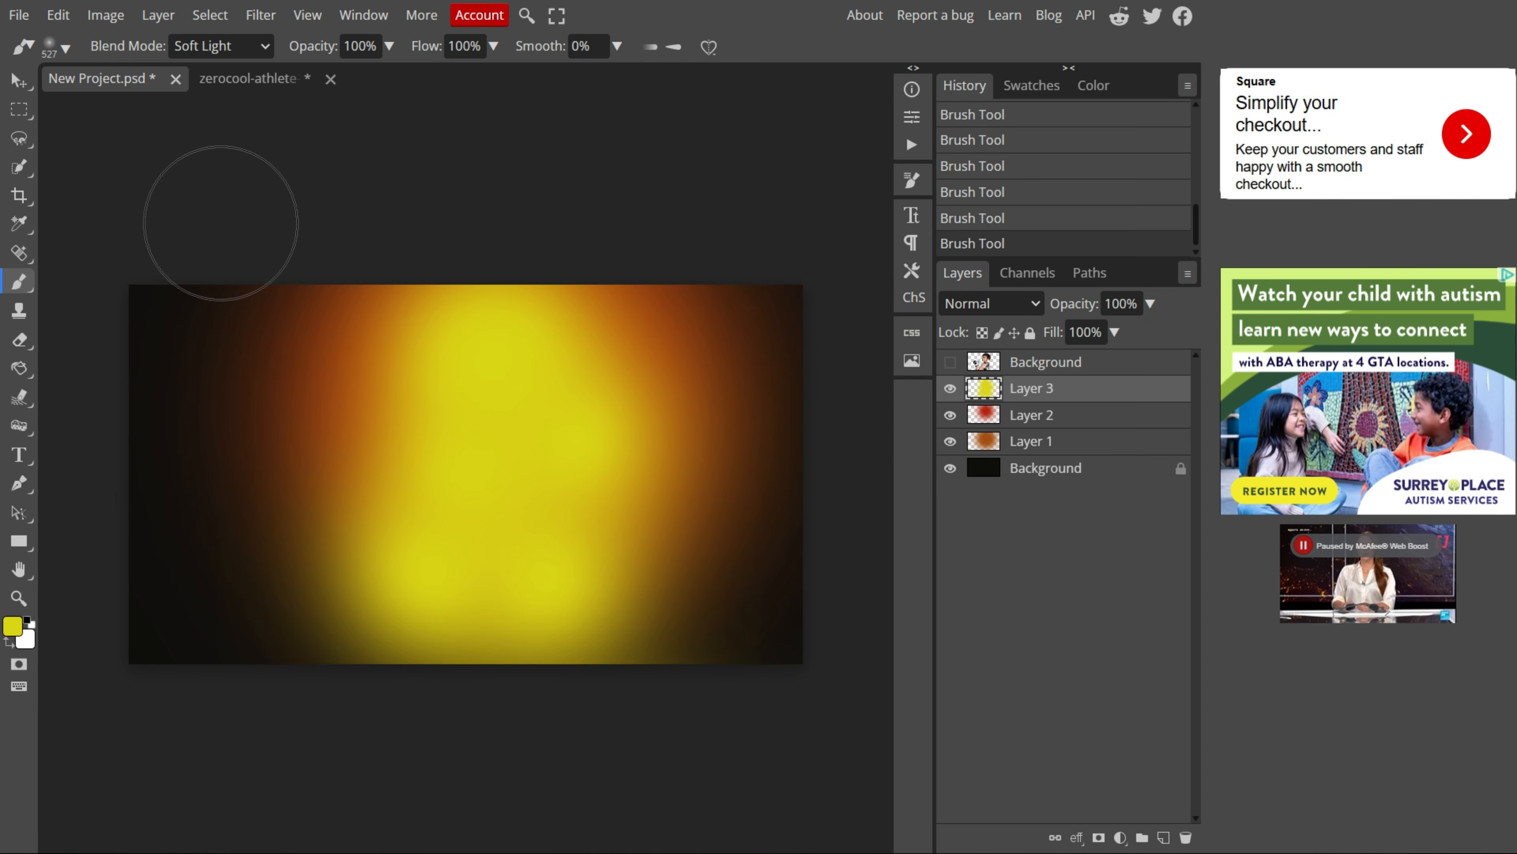
Step: Export the glow backdrop as a PNG named BG
{"action": "left_click", "coordinate": [18, 15]}
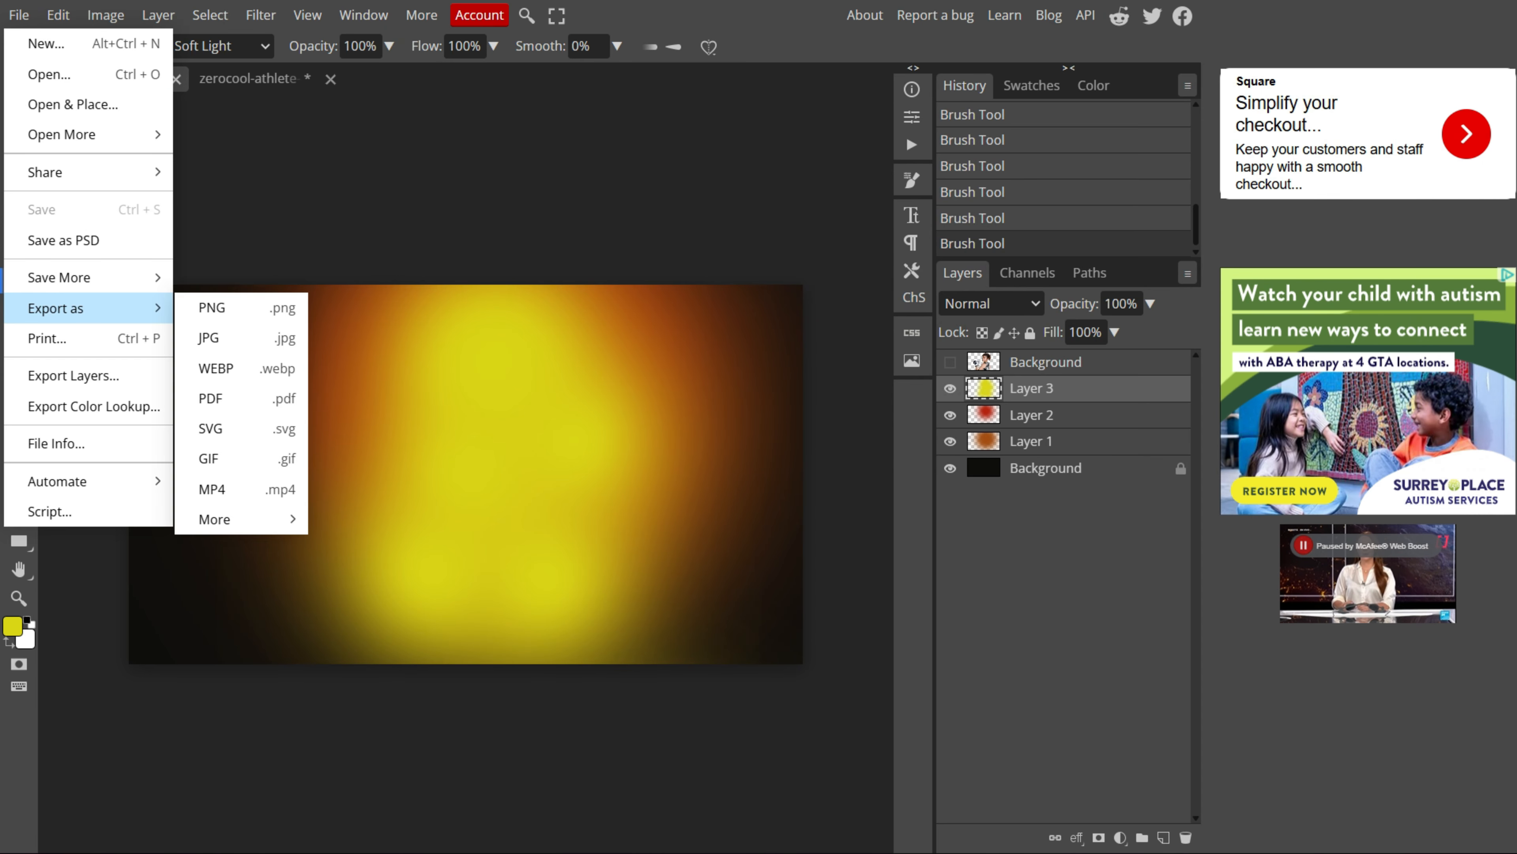
{"action": "left_click", "coordinate": [239, 307]}
{"action": "type", "text": "BG"}
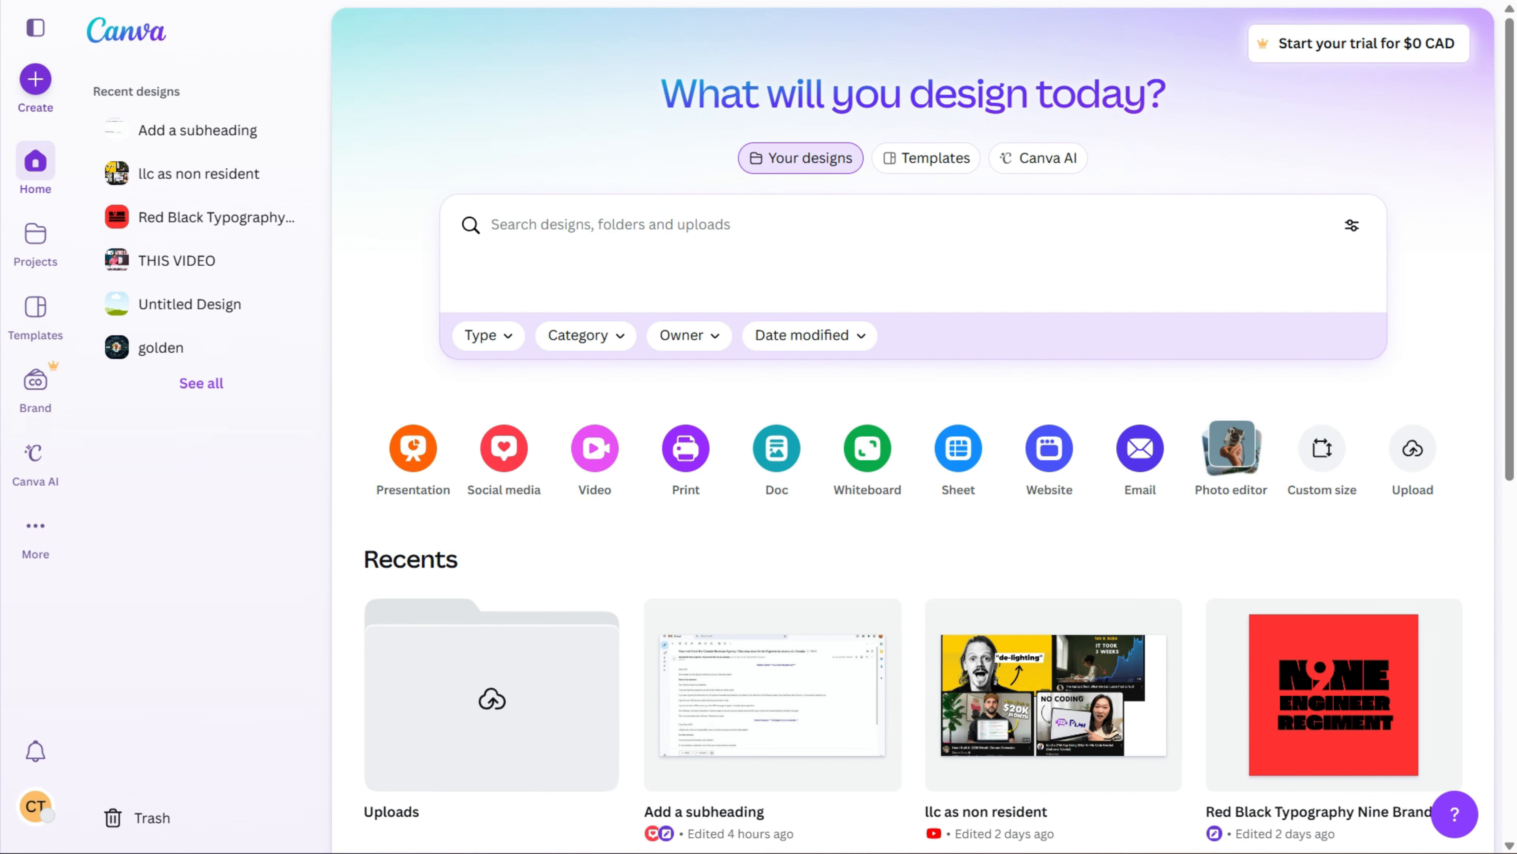
Step: Switch to Canva and create a new YouTube Thumbnail design at 1280 × 720 px
{"action": "type", "text": "youtube"}
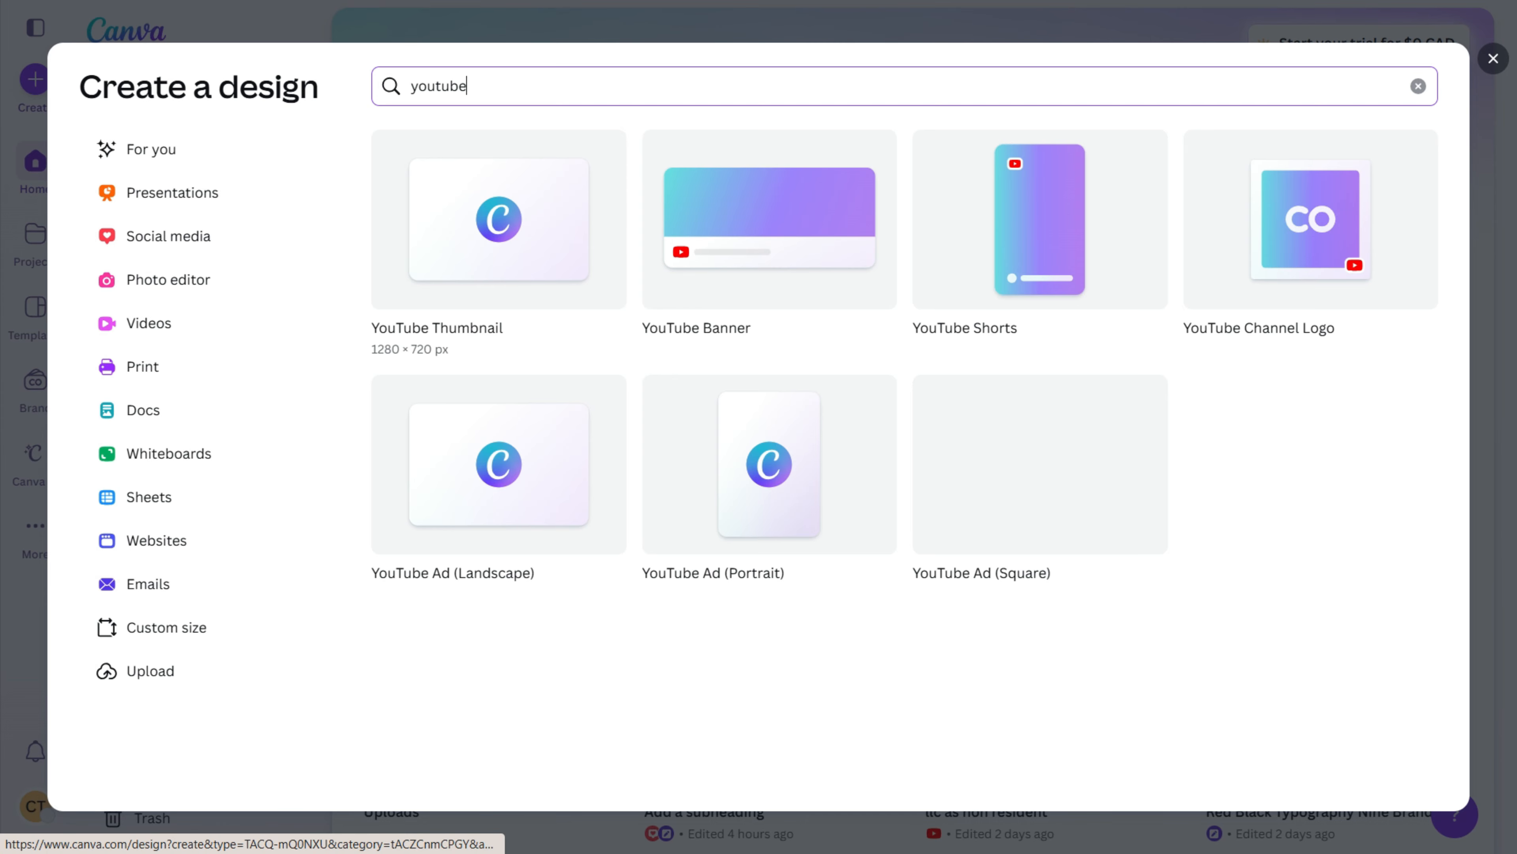
{"action": "left_click", "coordinate": [499, 227]}
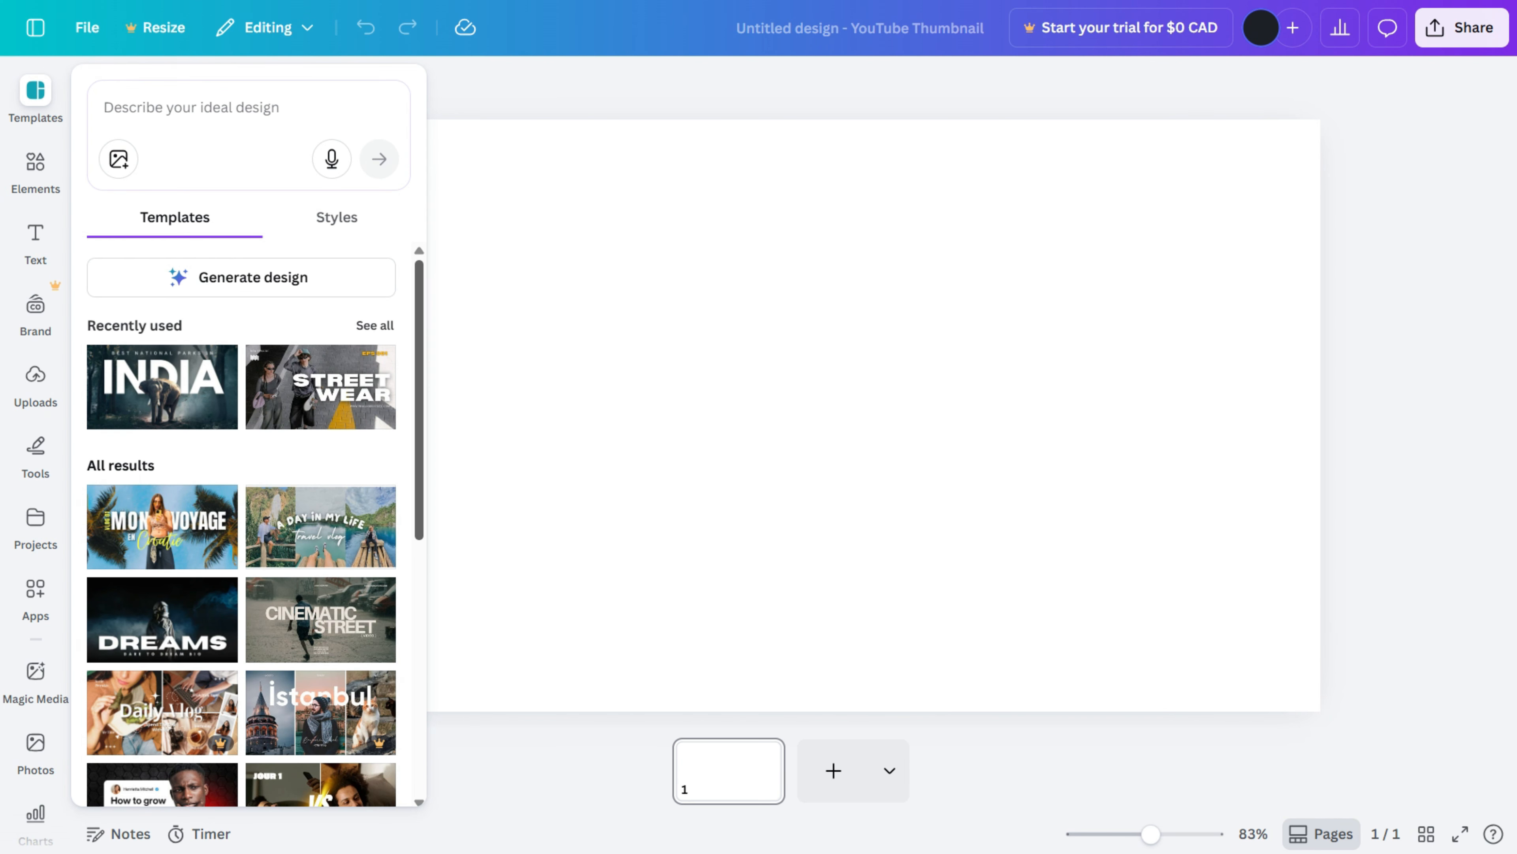
Step: Browse the thumbnail templates and apply the recently used INDIA template
{"action": "scroll", "coordinate": [379, 559], "scroll_direction": "down", "scroll_amount": 3}
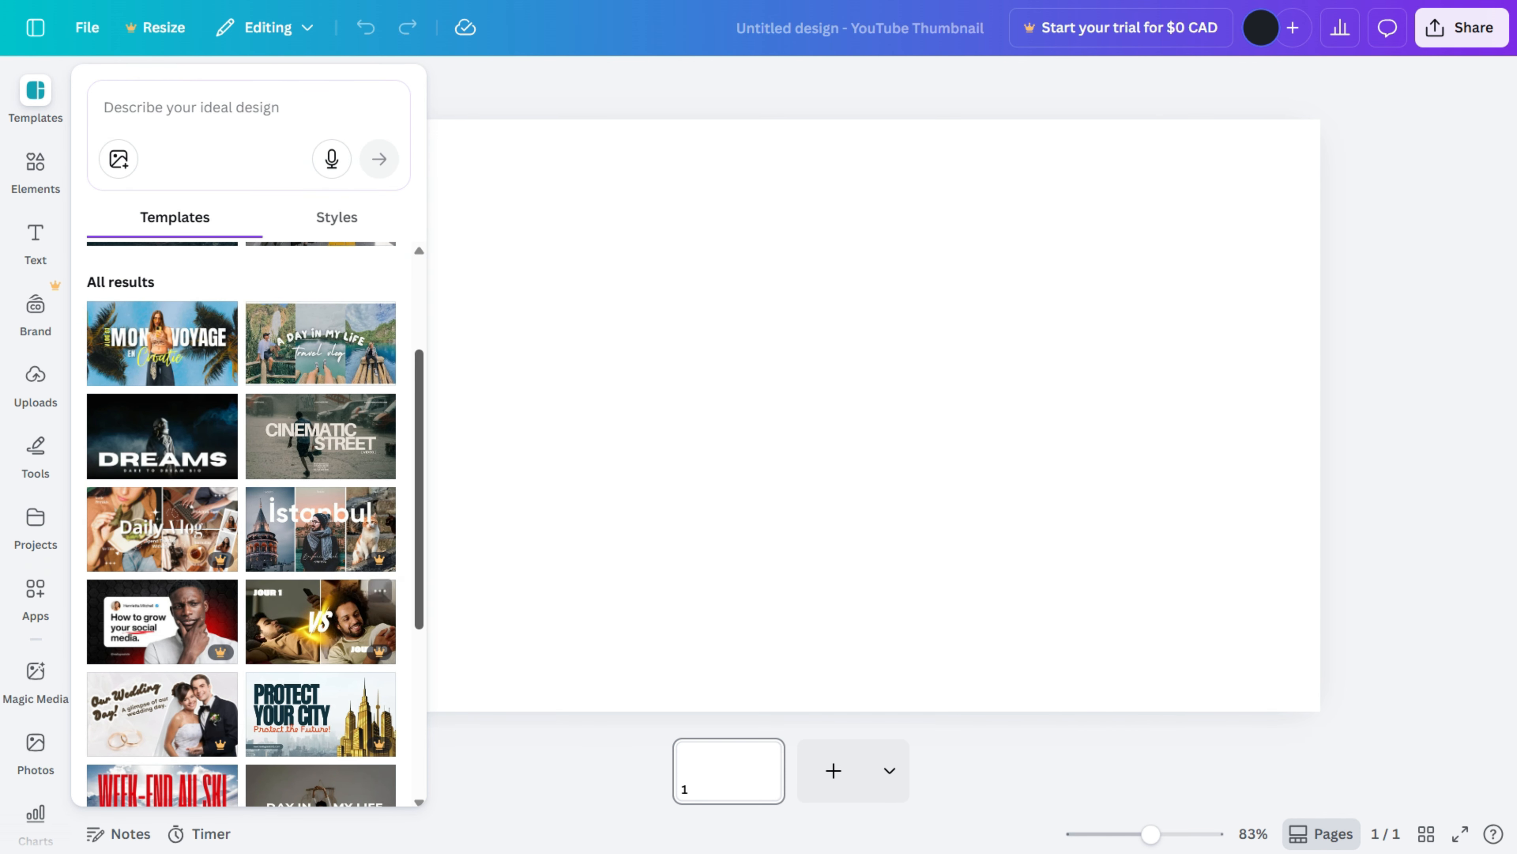
{"action": "scroll", "coordinate": [239, 389], "scroll_direction": "up", "scroll_amount": 3}
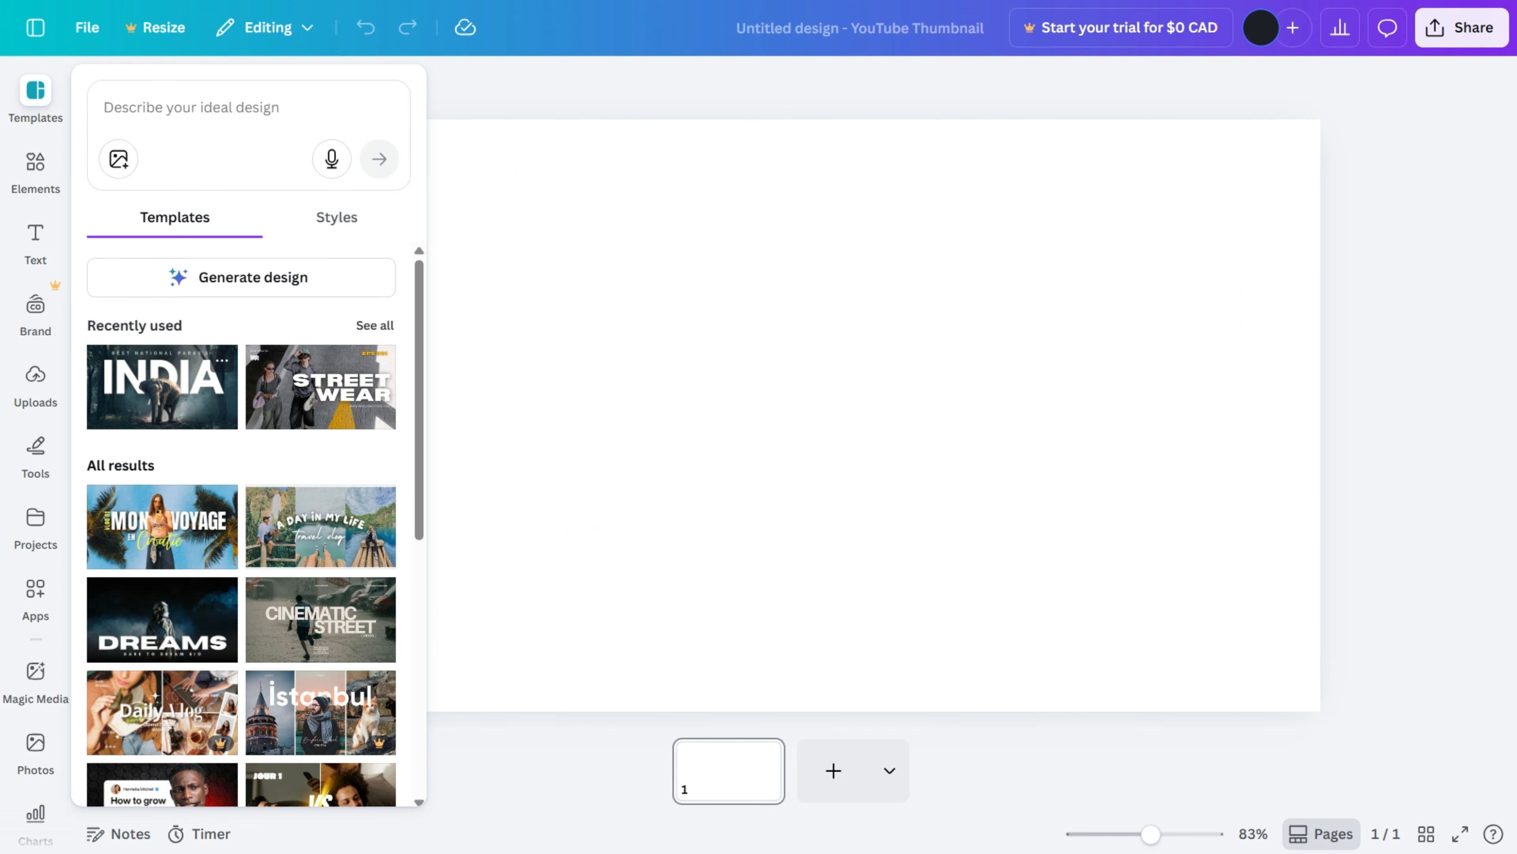
{"action": "left_click", "coordinate": [162, 387]}
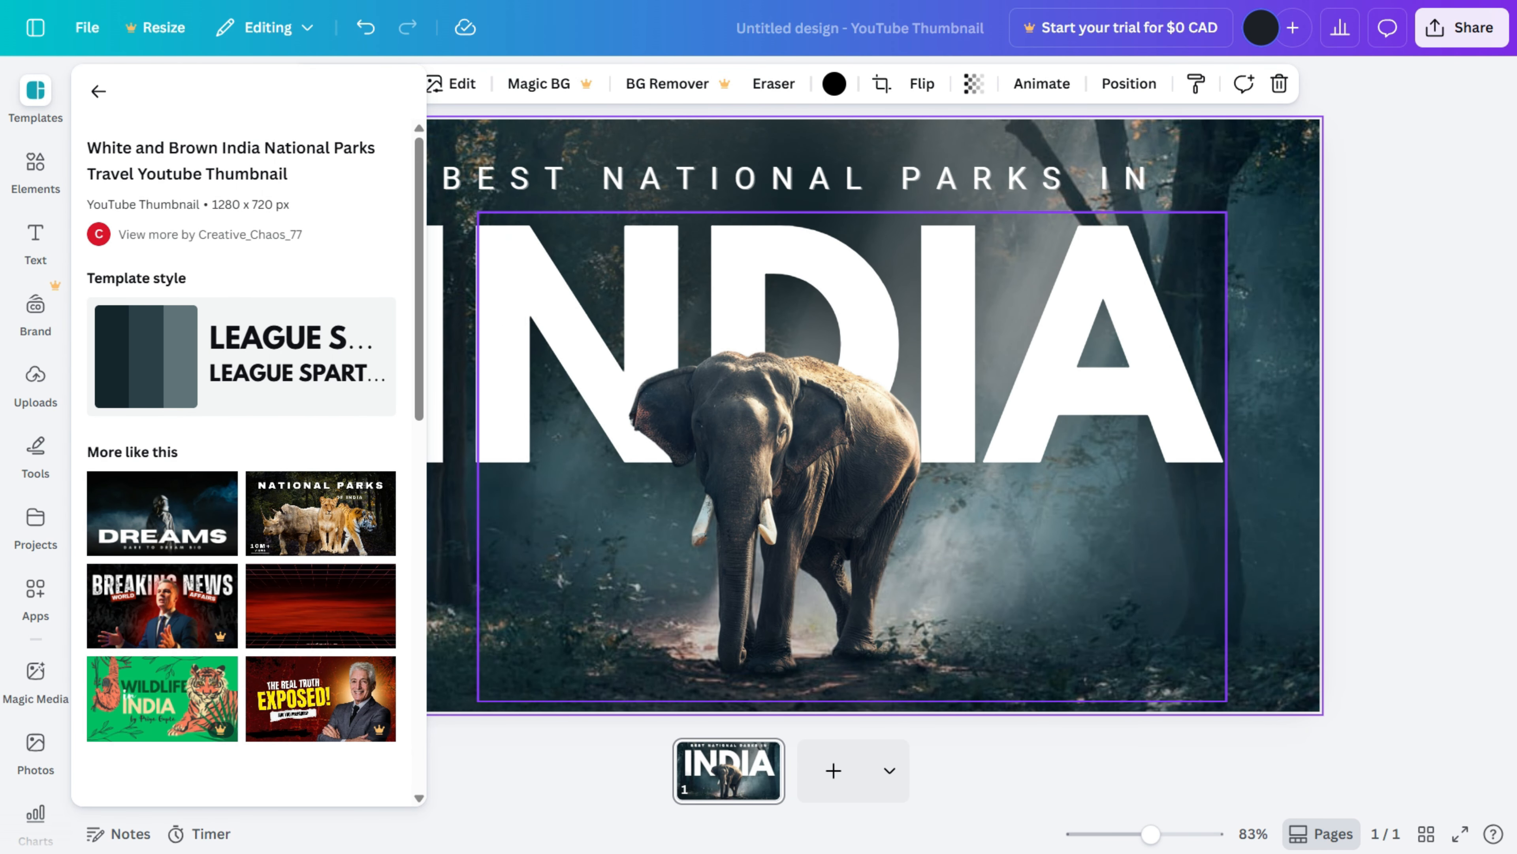
Step: Delete the elephant cutout and the forest photo from the template
{"action": "left_click", "coordinate": [789, 455]}
{"action": "key", "text": "Delete"}
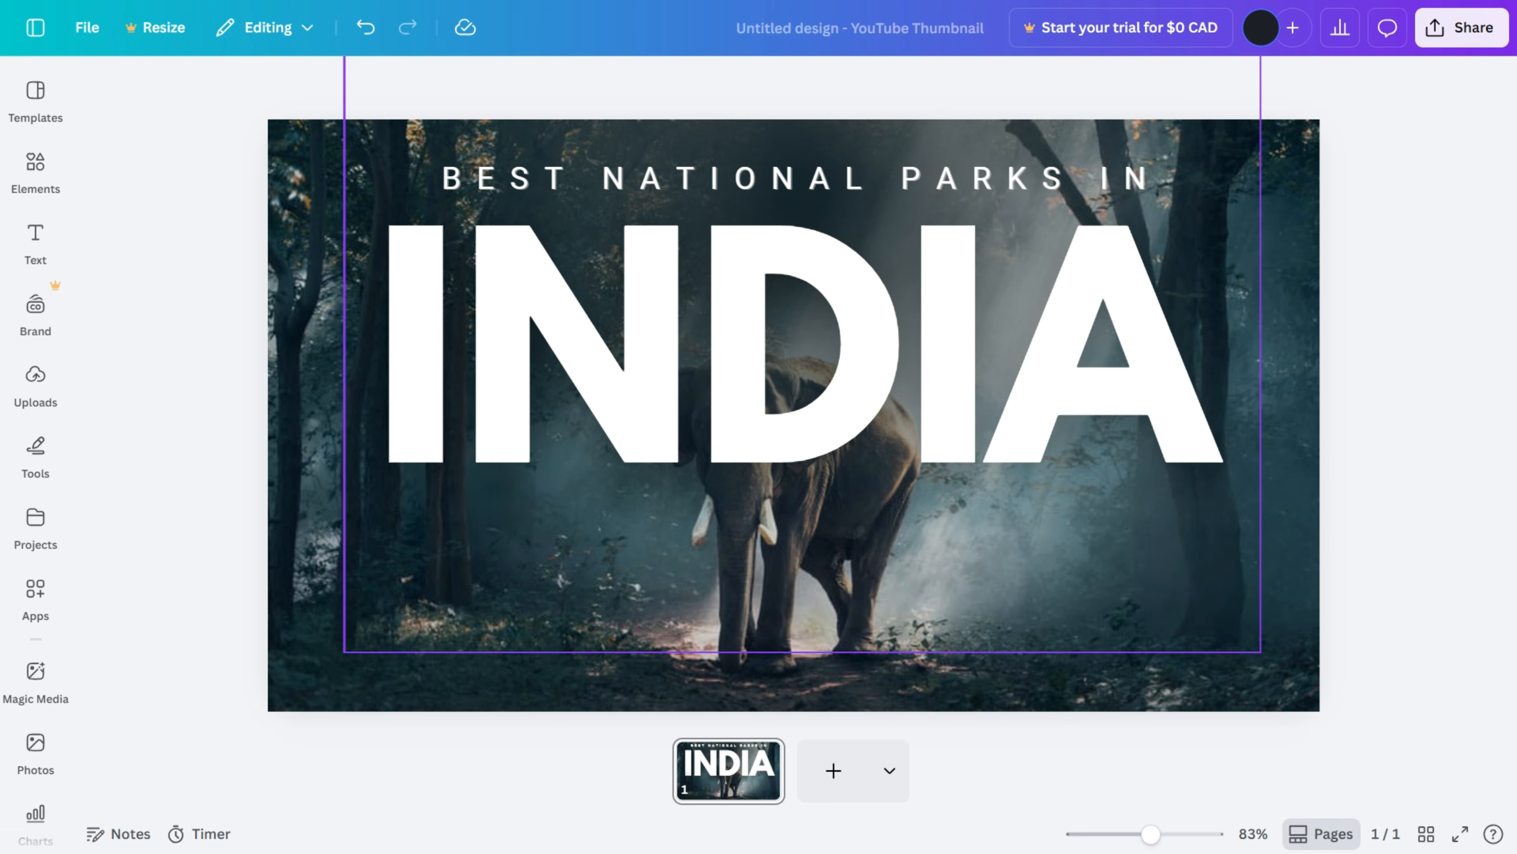
{"action": "left_click", "coordinate": [795, 604]}
{"action": "left_click", "coordinate": [795, 681]}
{"action": "key", "text": "Delete"}
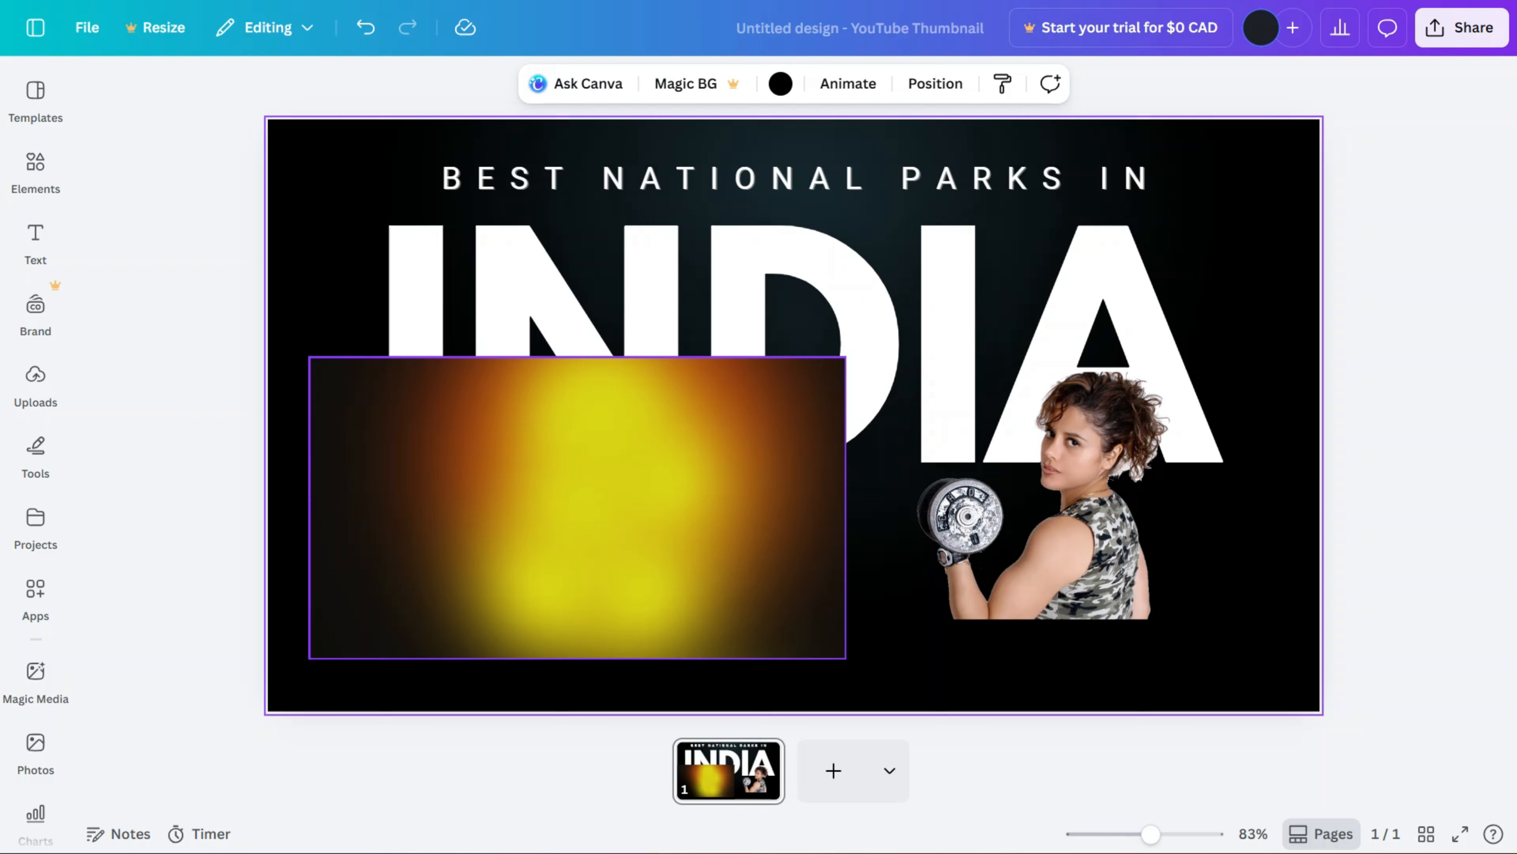
Step: Move the uploaded glow backdrop to the canvas corner and stretch it to fill the full 1280 × 720 canvas
{"action": "left_click", "coordinate": [577, 507]}
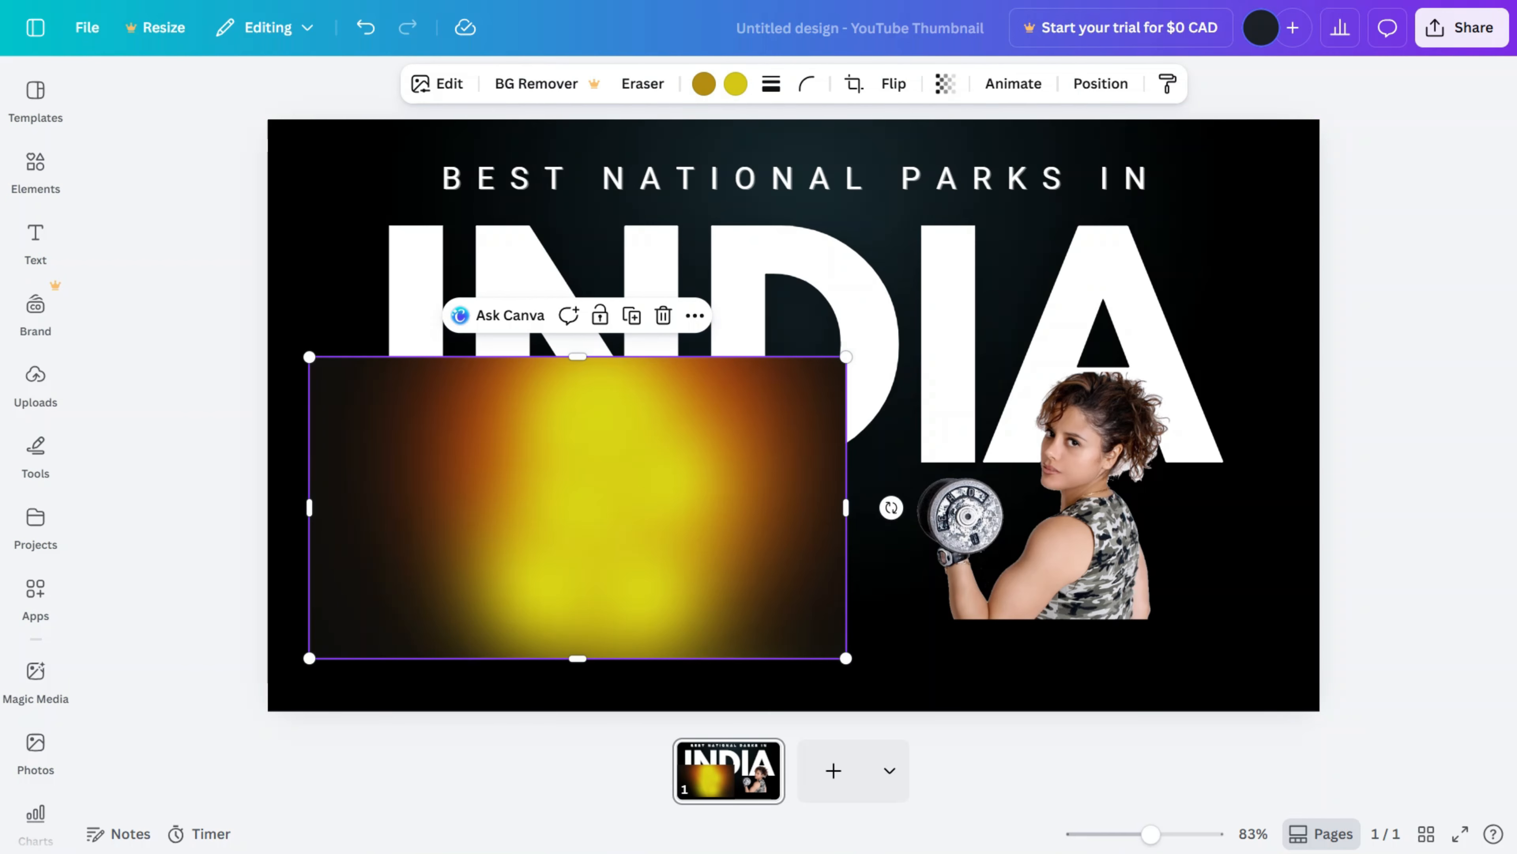
{"action": "left_click_drag", "start_coordinate": [577, 507], "coordinate": [540, 268]}
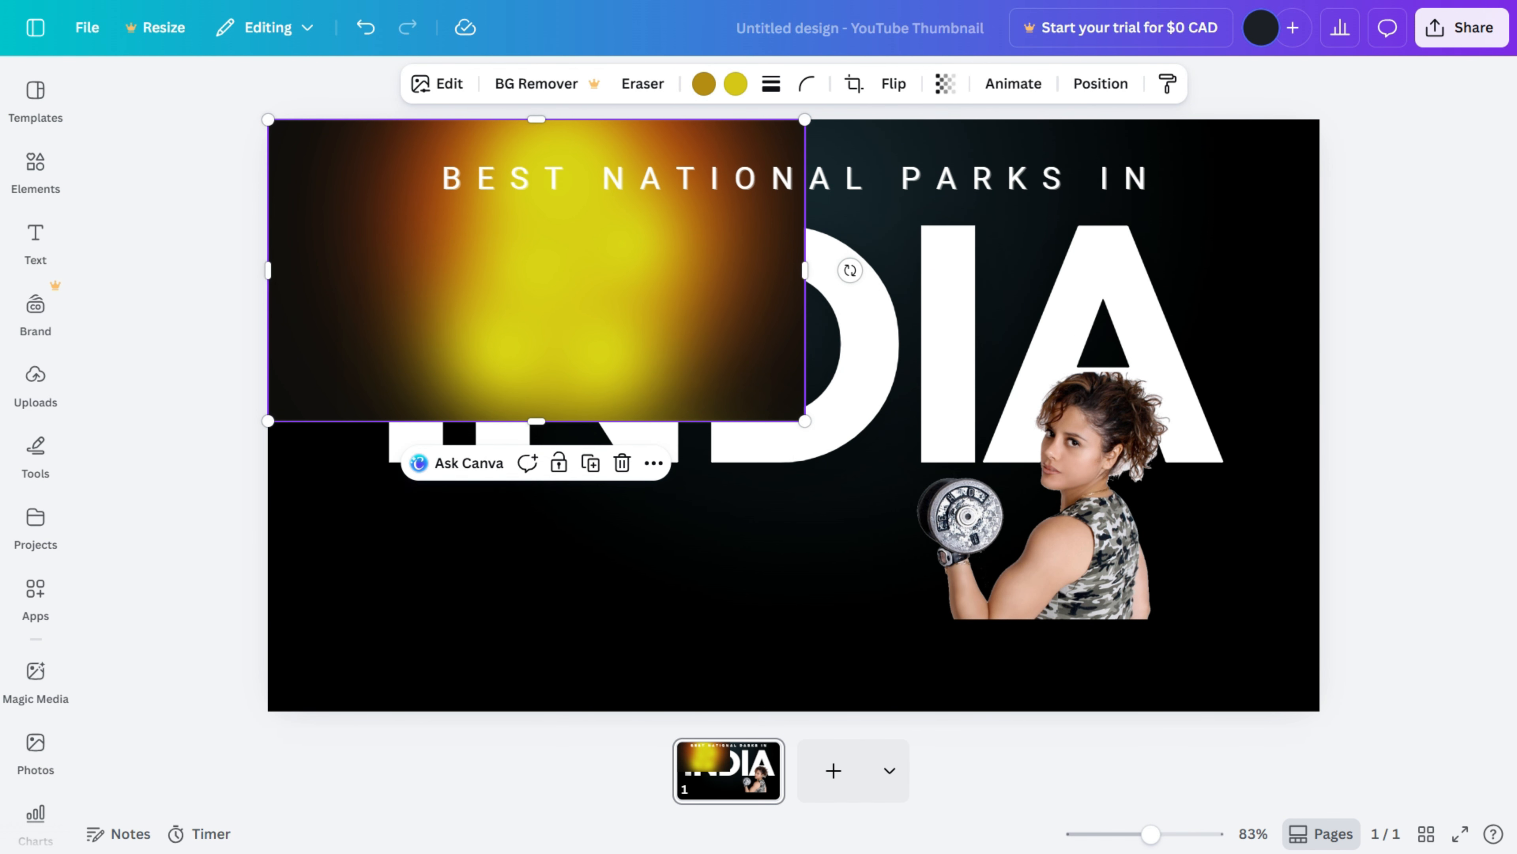
{"action": "left_click_drag", "start_coordinate": [806, 420], "coordinate": [1318, 710]}
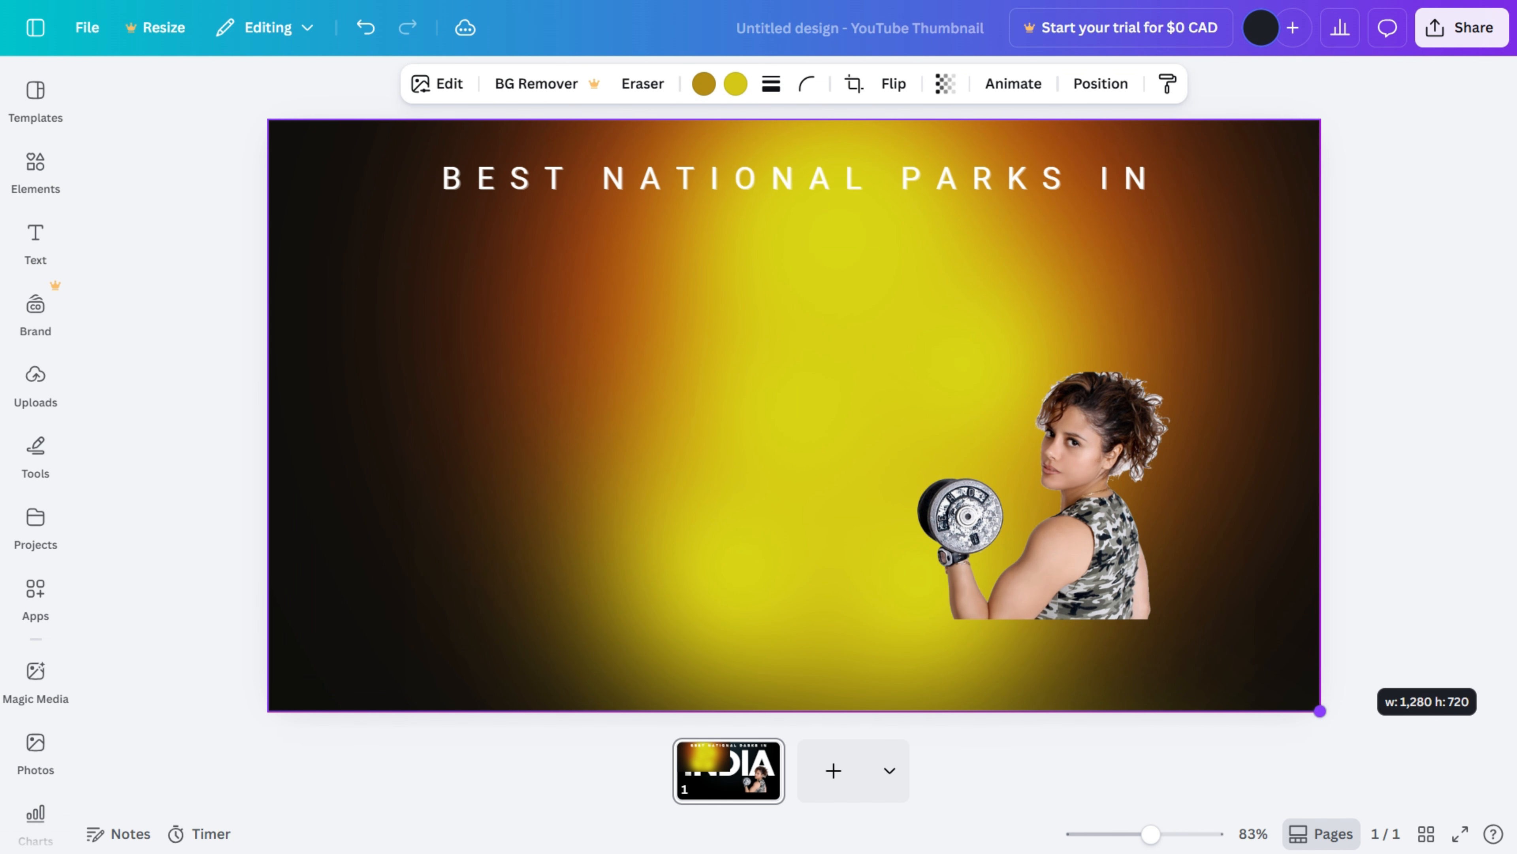
Step: Move and enlarge the athlete cutout to fill the canvas at 1280 × 720
{"action": "left_click", "coordinate": [1075, 538]}
{"action": "left_click_drag", "start_coordinate": [845, 372], "coordinate": [334, 237]}
{"action": "left_click_drag", "start_coordinate": [598, 370], "coordinate": [469, 370]}
{"action": "left_click_drag", "start_coordinate": [1156, 618], "coordinate": [1320, 710]}
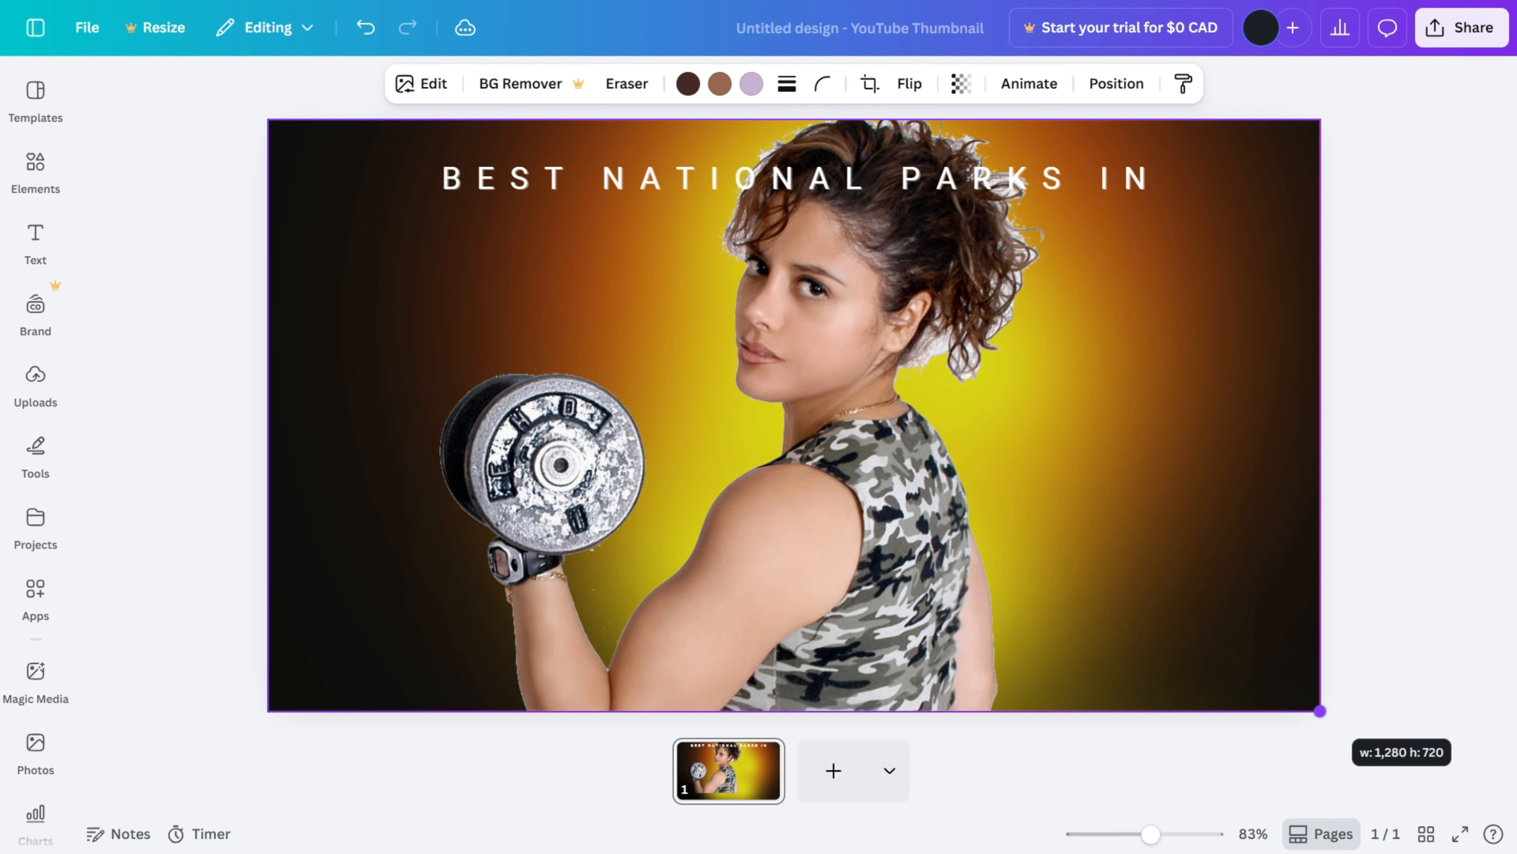
Step: Open the layers list and delete the dark radial gradient element
{"action": "right_click", "coordinate": [857, 384]}
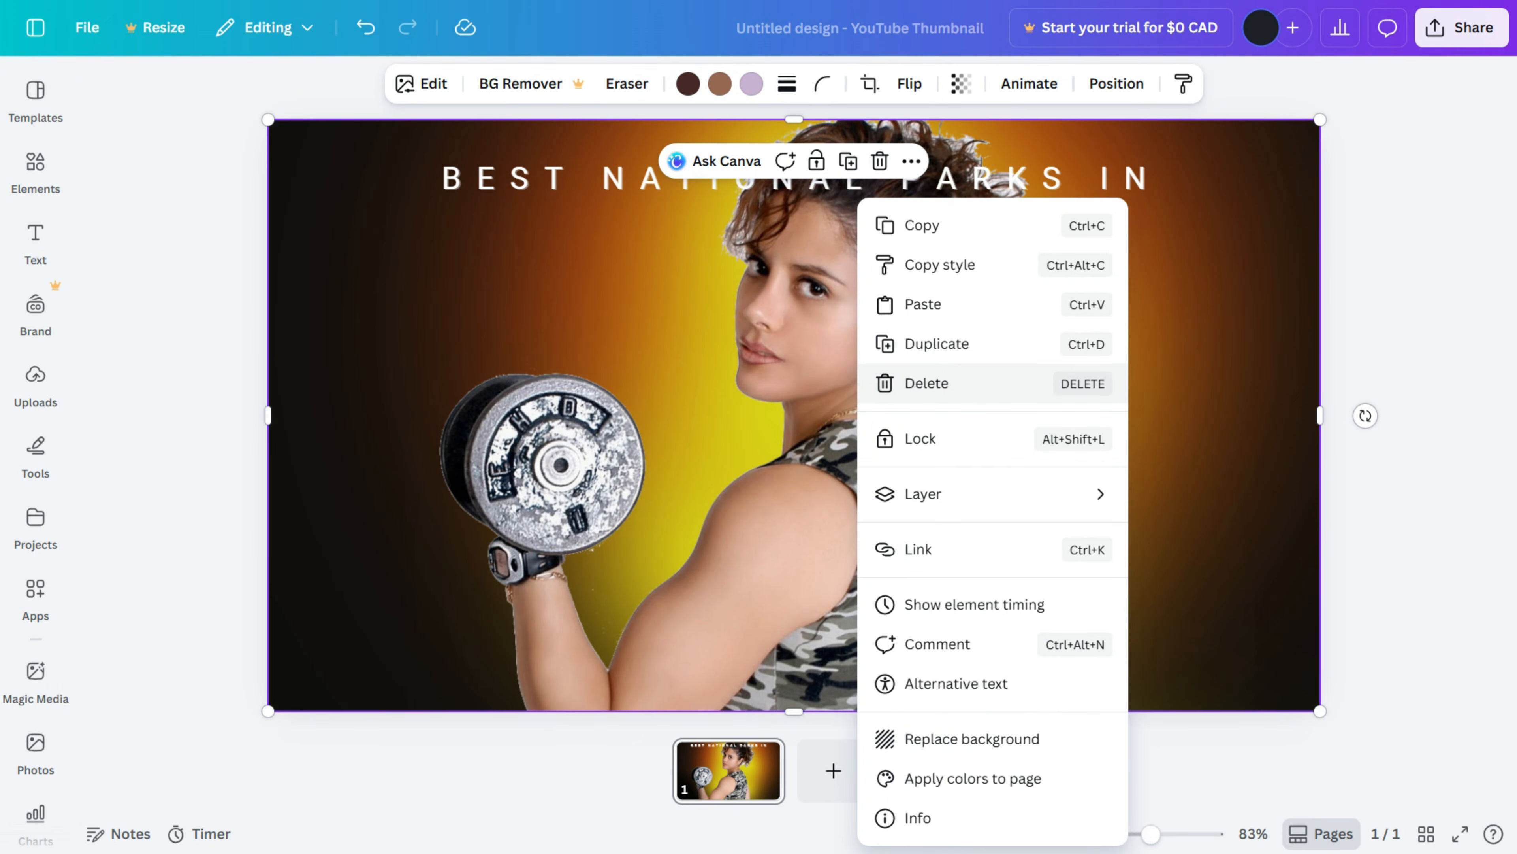
{"action": "mouse_move", "coordinate": [956, 494]}
{"action": "left_click", "coordinate": [1201, 668]}
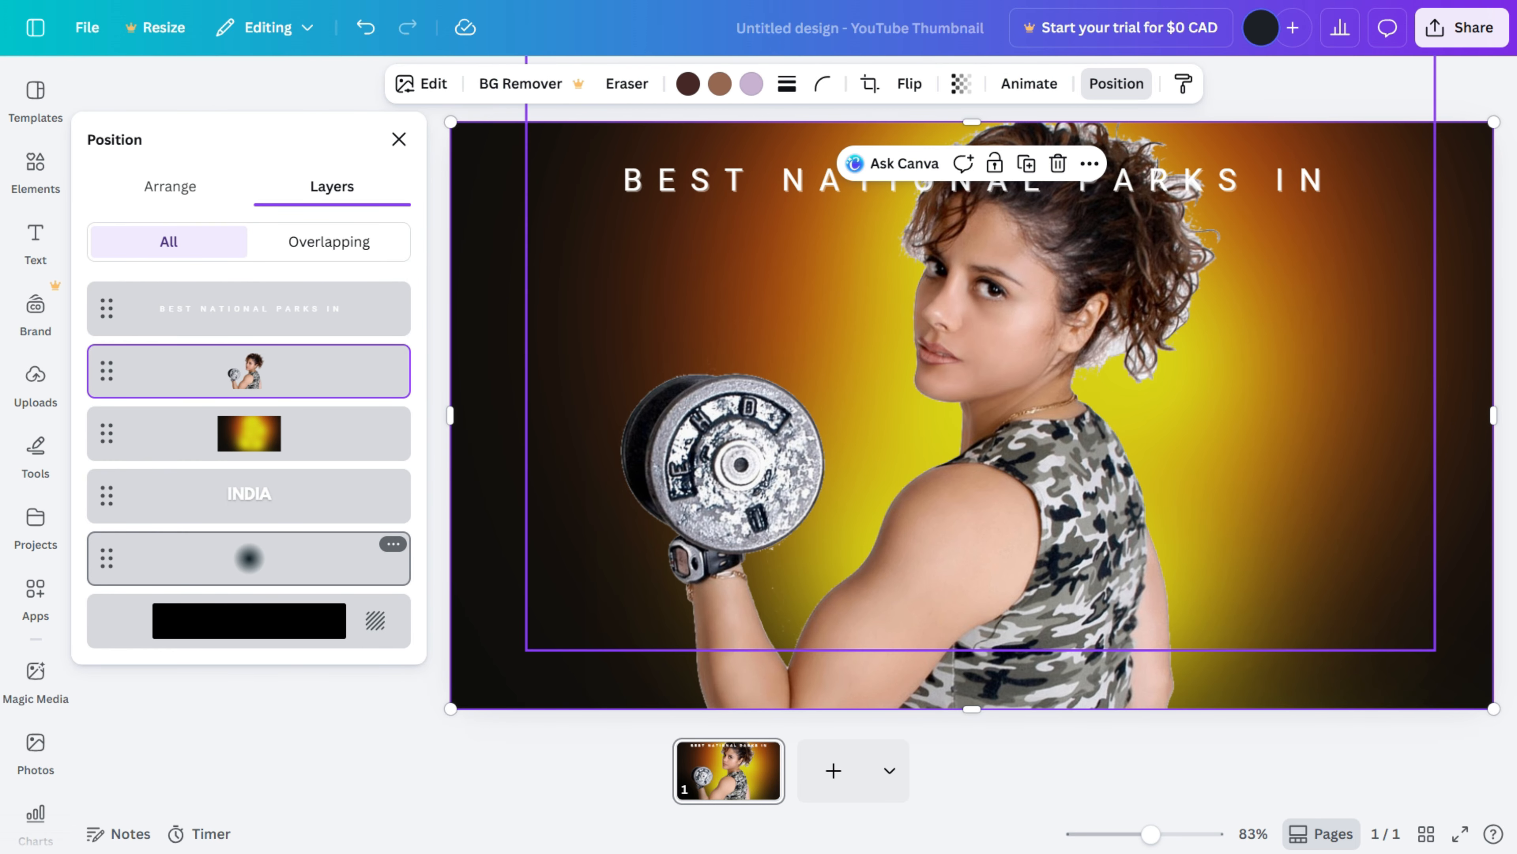
{"action": "left_click", "coordinate": [310, 557]}
{"action": "key", "text": "Delete"}
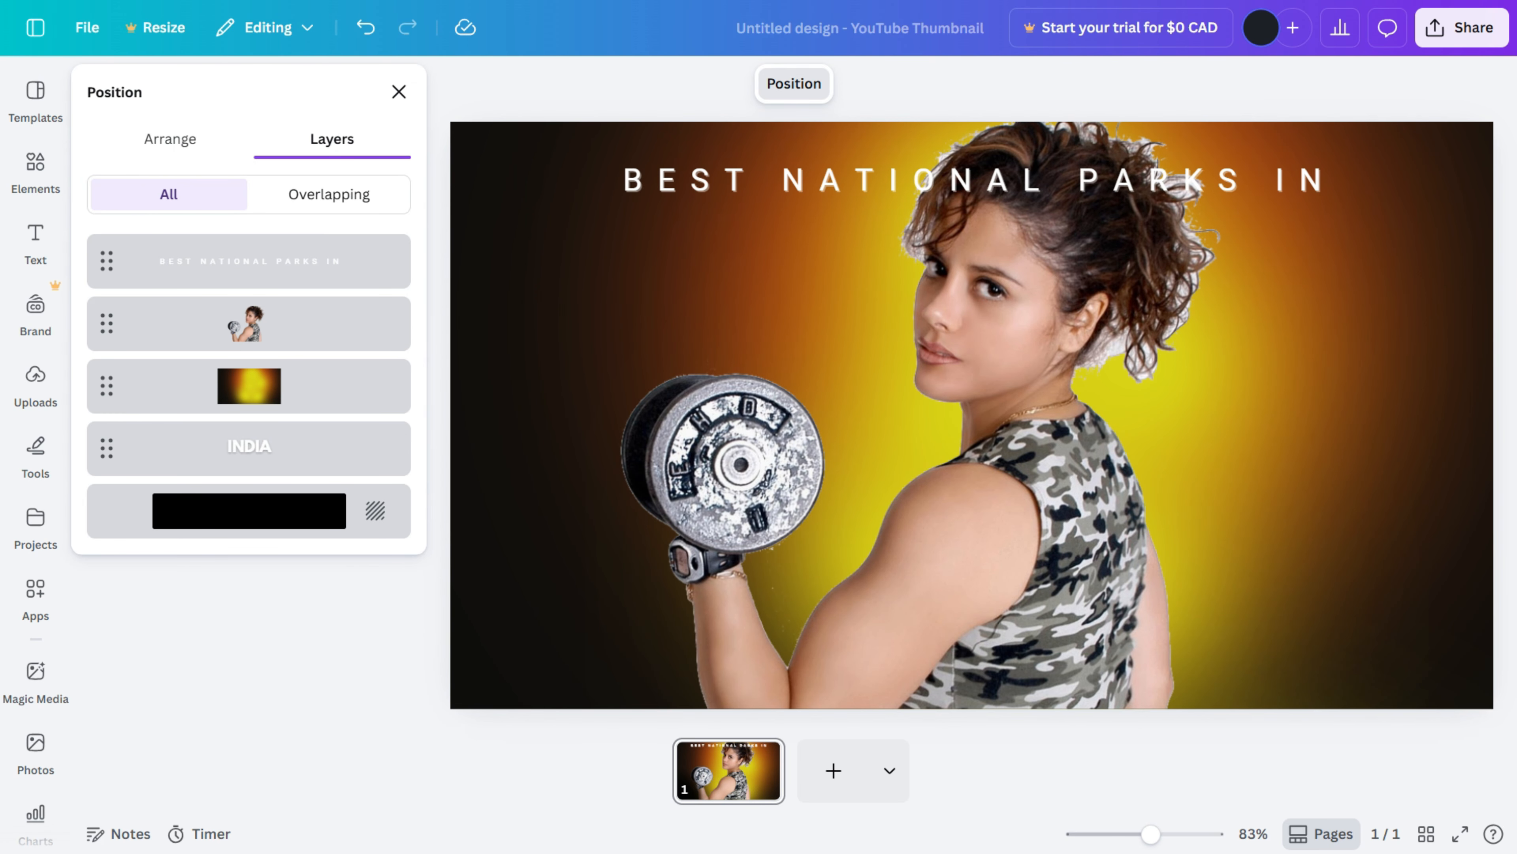
Step: Bring the INDIA title layer to the top and retype its text as GYM
{"action": "left_click_drag", "start_coordinate": [106, 448], "coordinate": [120, 359]}
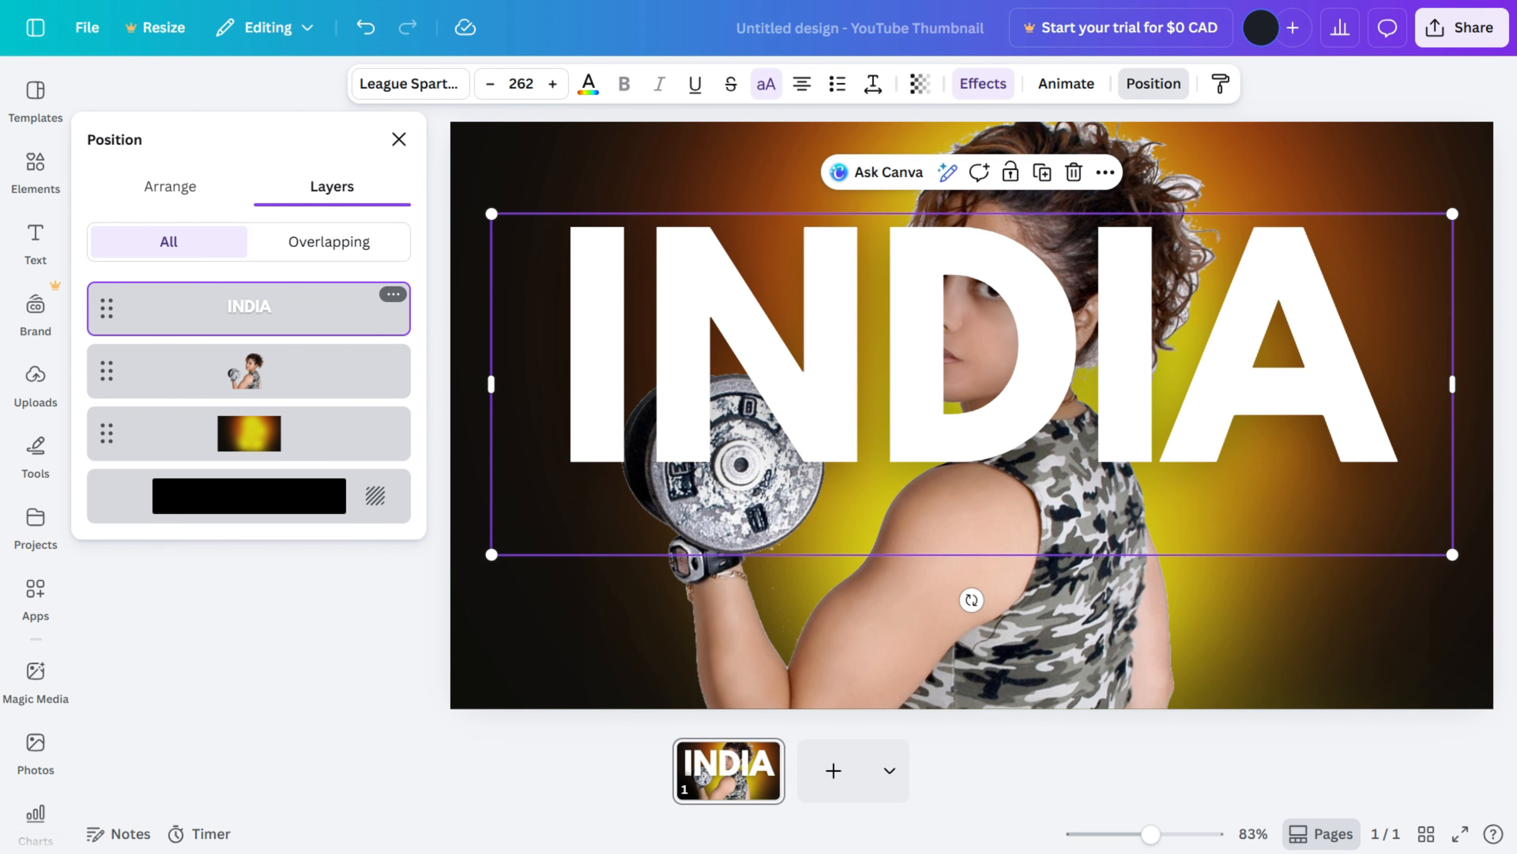
{"action": "double_click", "coordinate": [972, 359]}
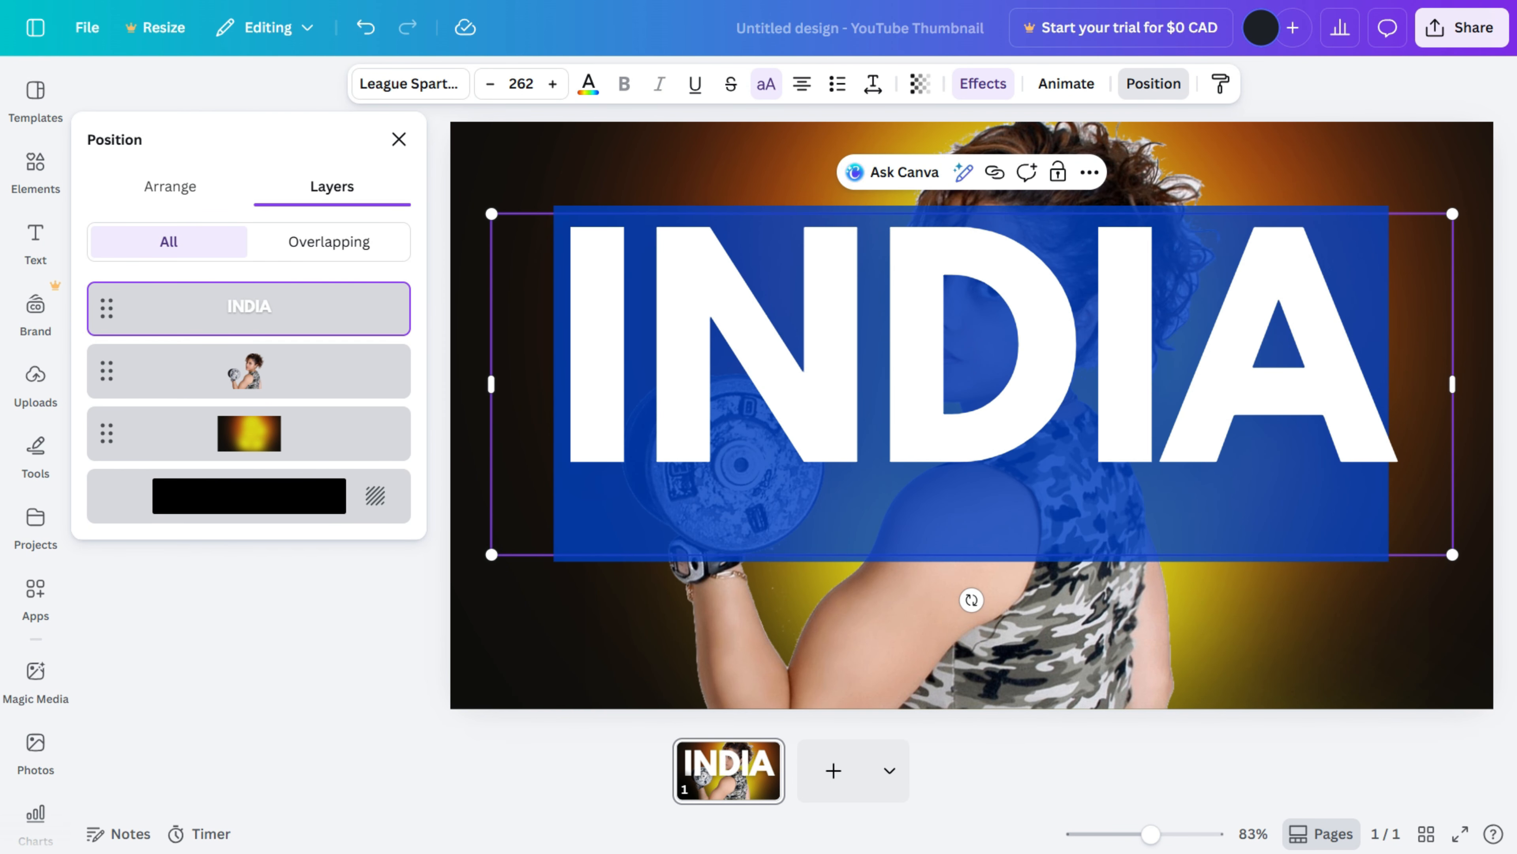
{"action": "key", "text": "BackSpace"}
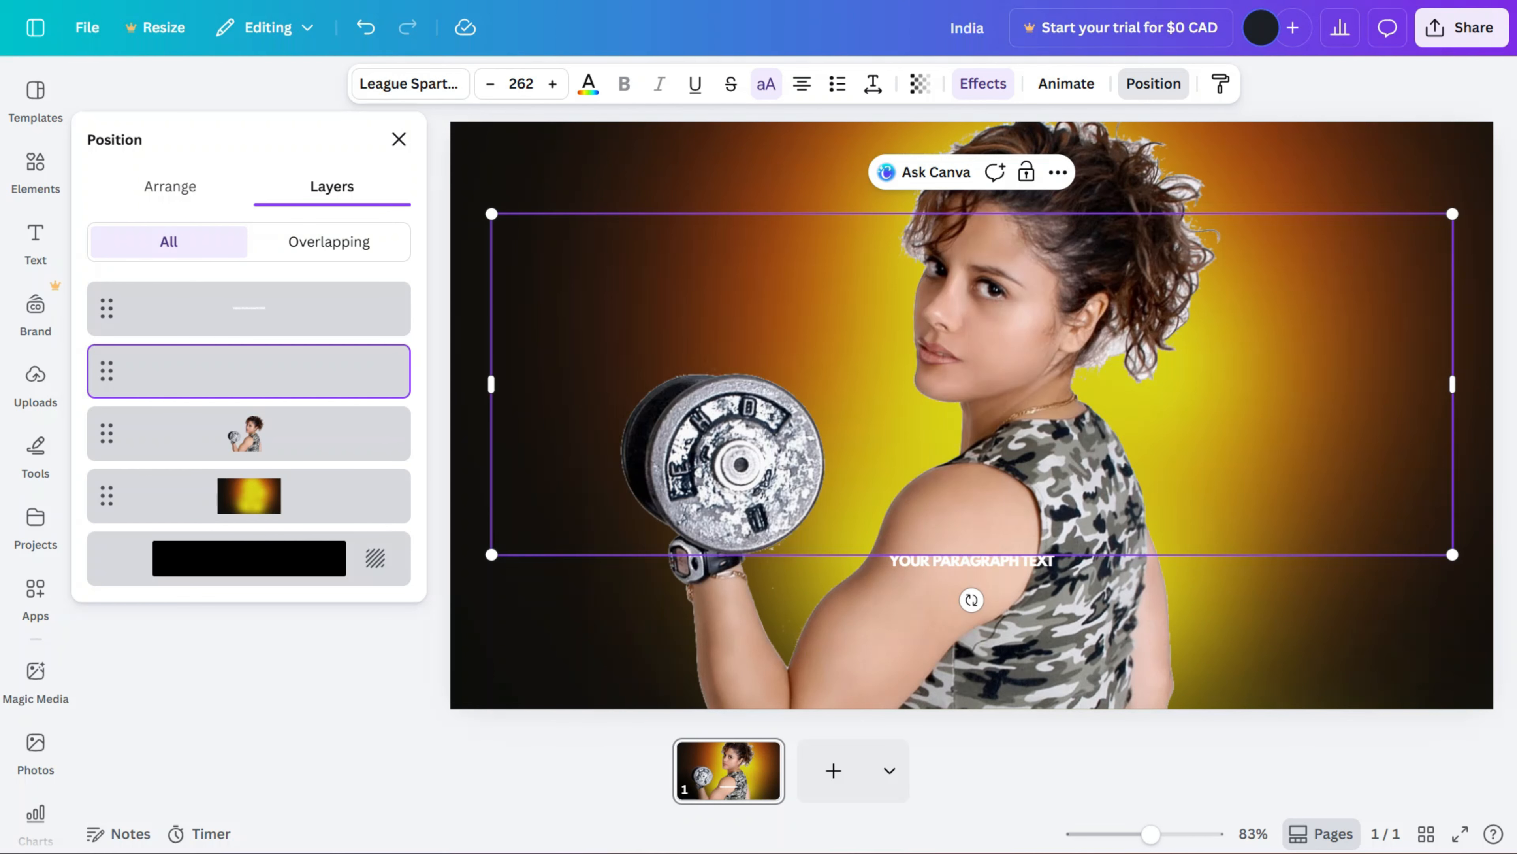
{"action": "type", "text": "GYM"}
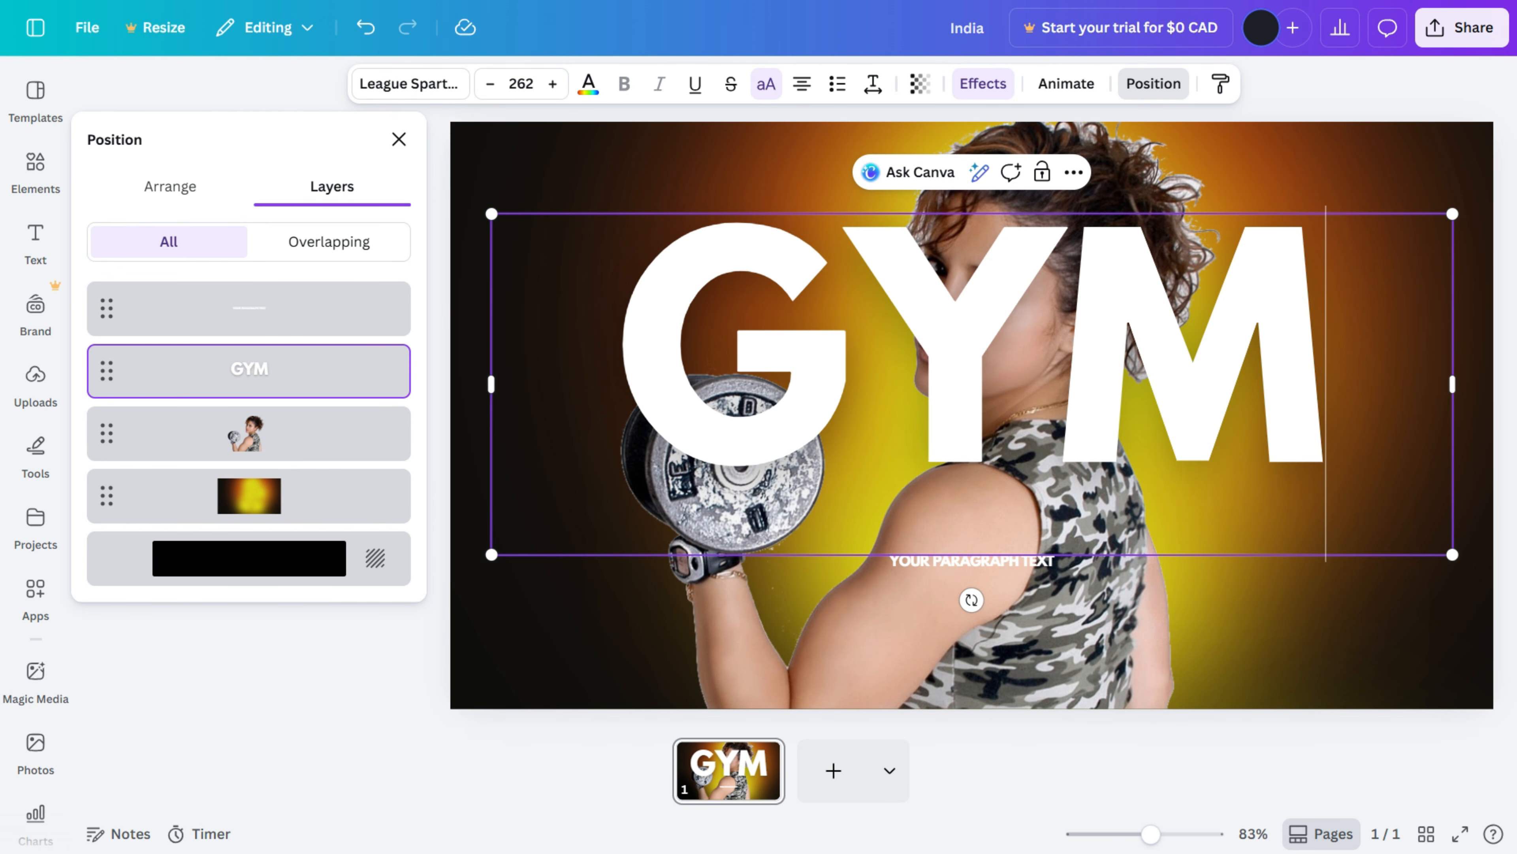
Step: Add X on a new line of the title and scale the text down to size 200
{"action": "key", "text": "Return"}
{"action": "type", "text": "X"}
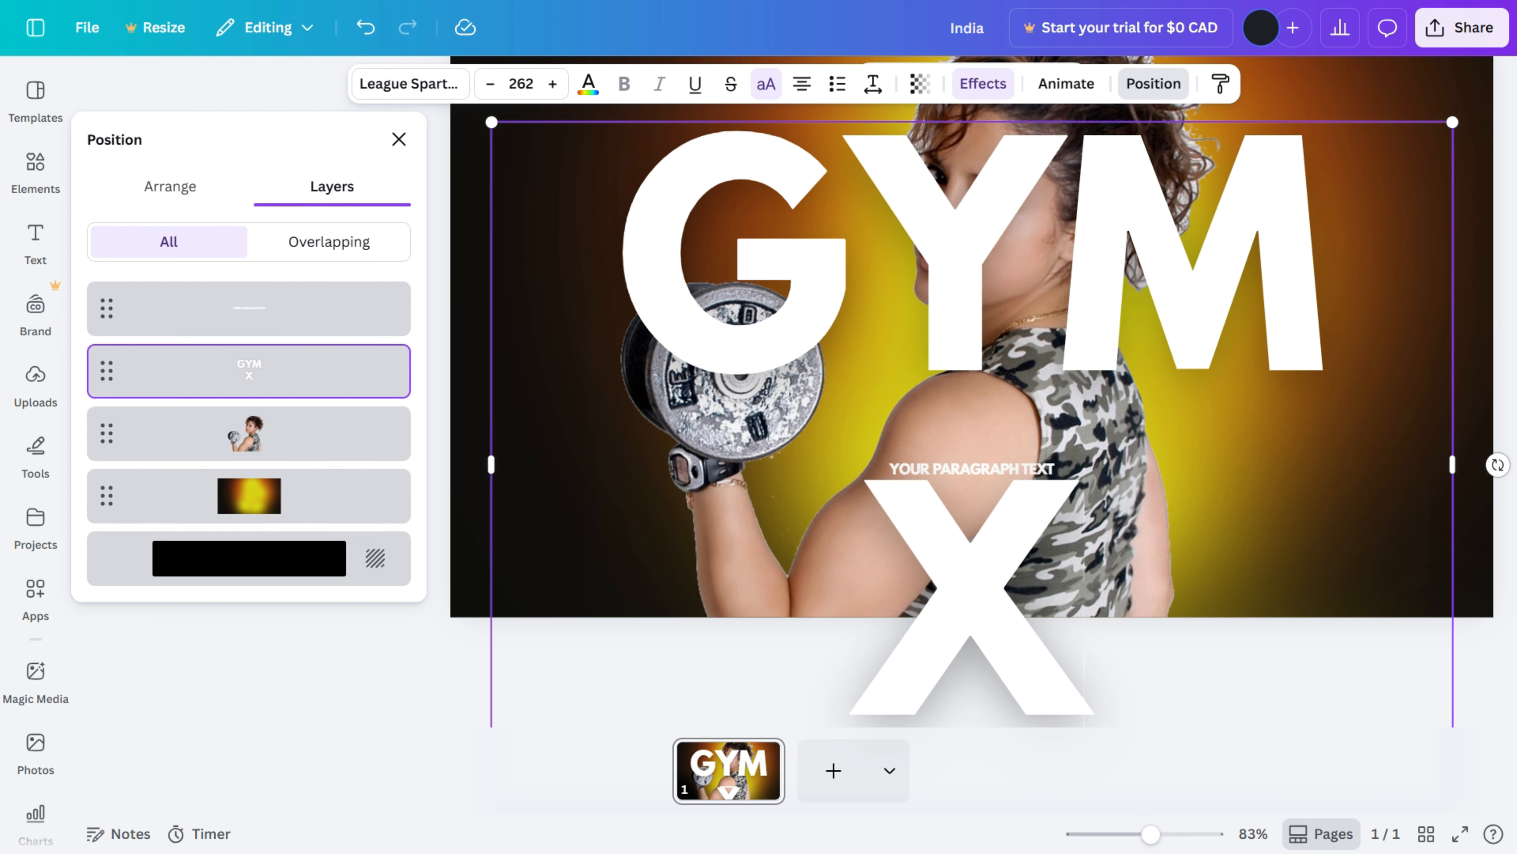
{"action": "left_click_drag", "start_coordinate": [491, 123], "coordinate": [719, 283]}
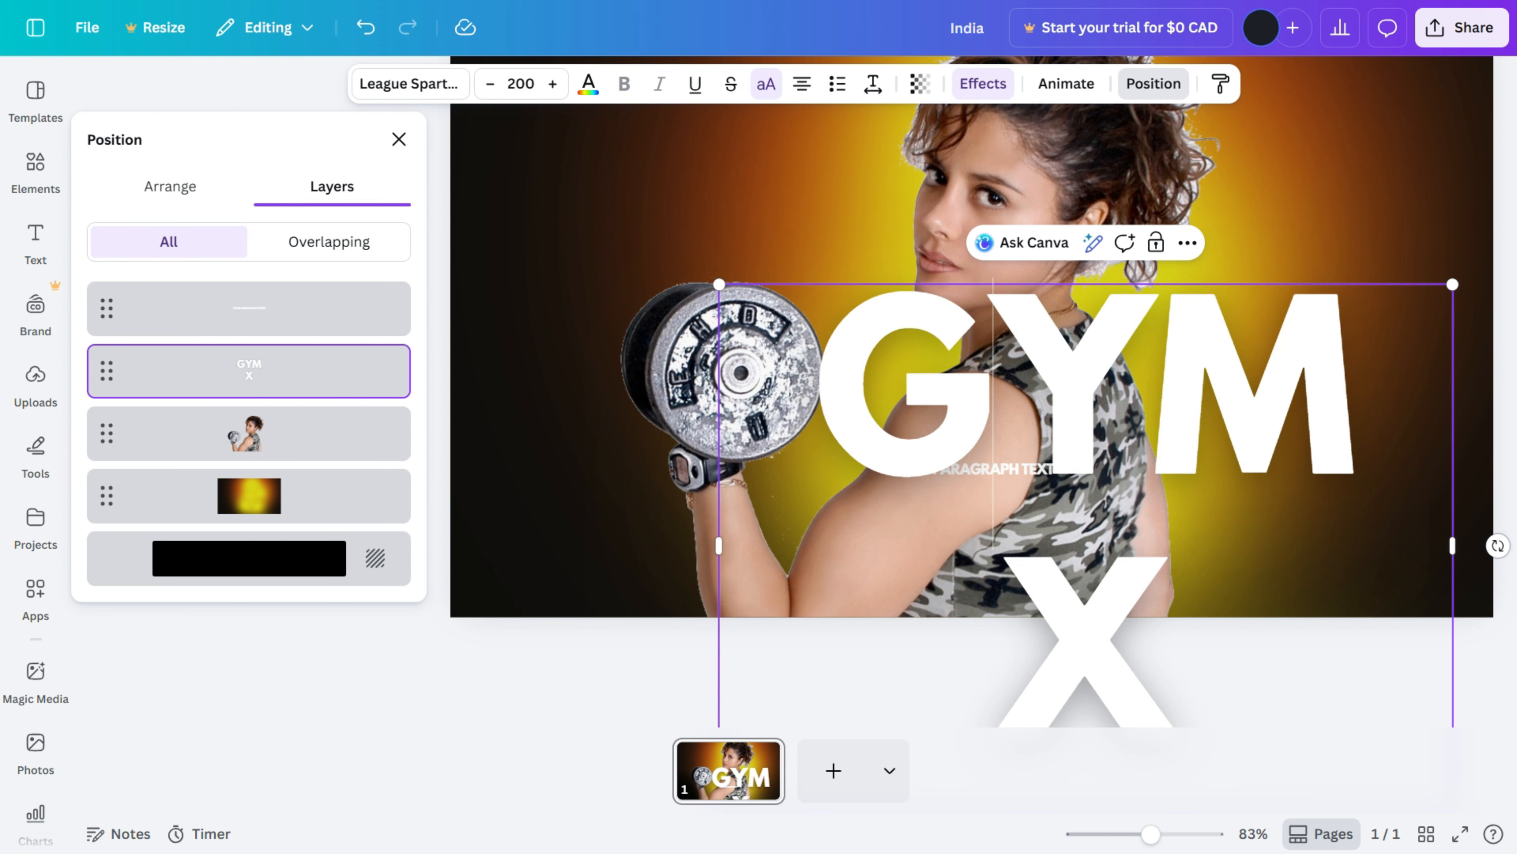
Step: Widen the title box so GYM X sits on one line and position it across the top of the canvas
{"action": "left_click", "coordinate": [680, 317]}
{"action": "left_click_drag", "start_coordinate": [1076, 478], "coordinate": [906, 301]}
{"action": "key", "text": "ctrl+z"}
{"action": "left_click", "coordinate": [1075, 478]}
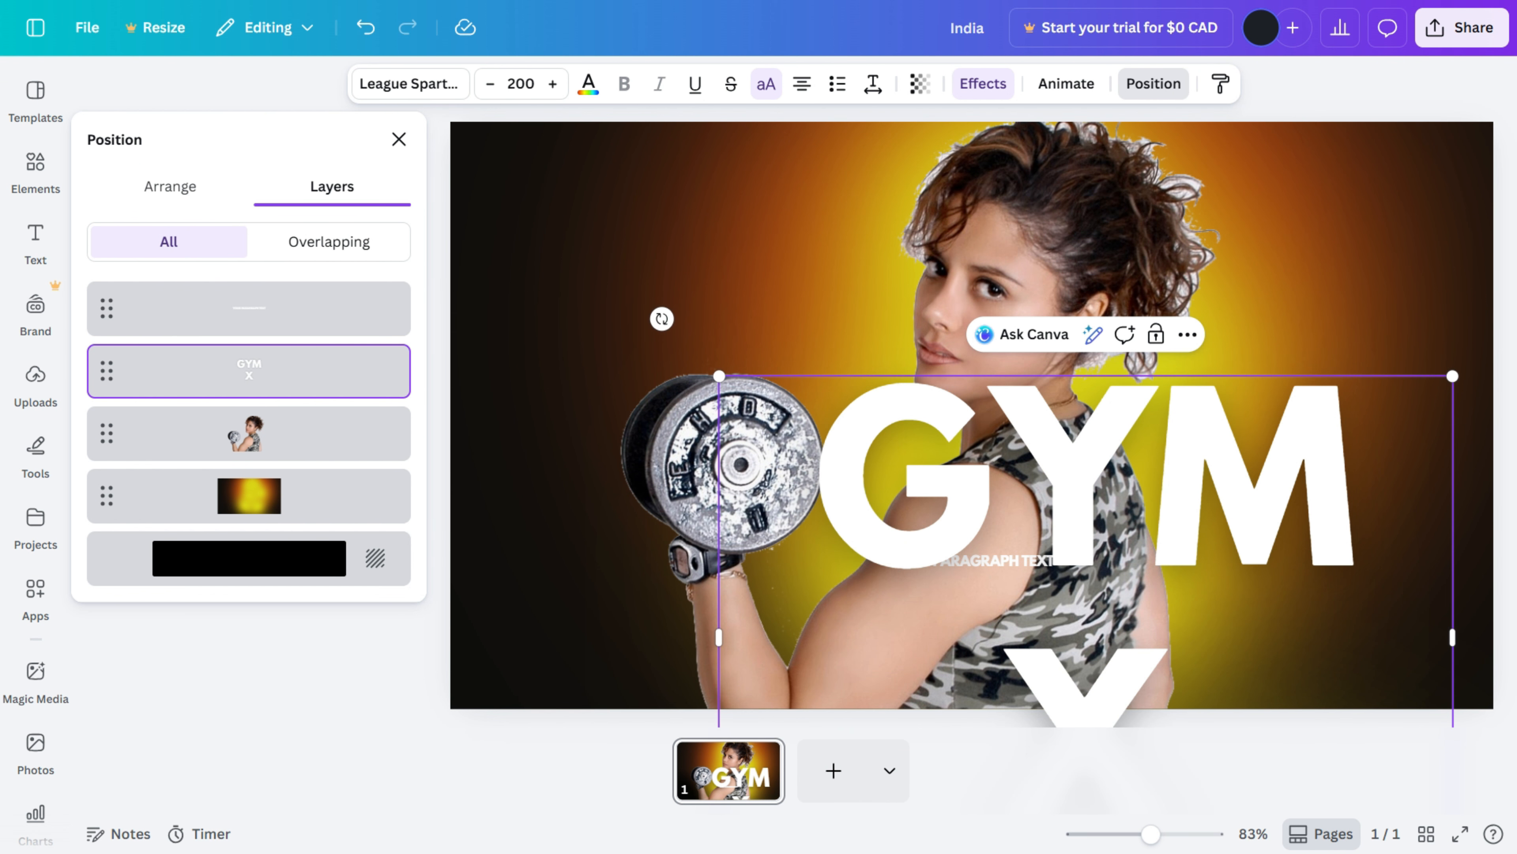
{"action": "left_click_drag", "start_coordinate": [1075, 478], "coordinate": [847, 288]}
{"action": "left_click_drag", "start_coordinate": [1226, 447], "coordinate": [1373, 447]}
{"action": "left_click_drag", "start_coordinate": [932, 299], "coordinate": [982, 287]}
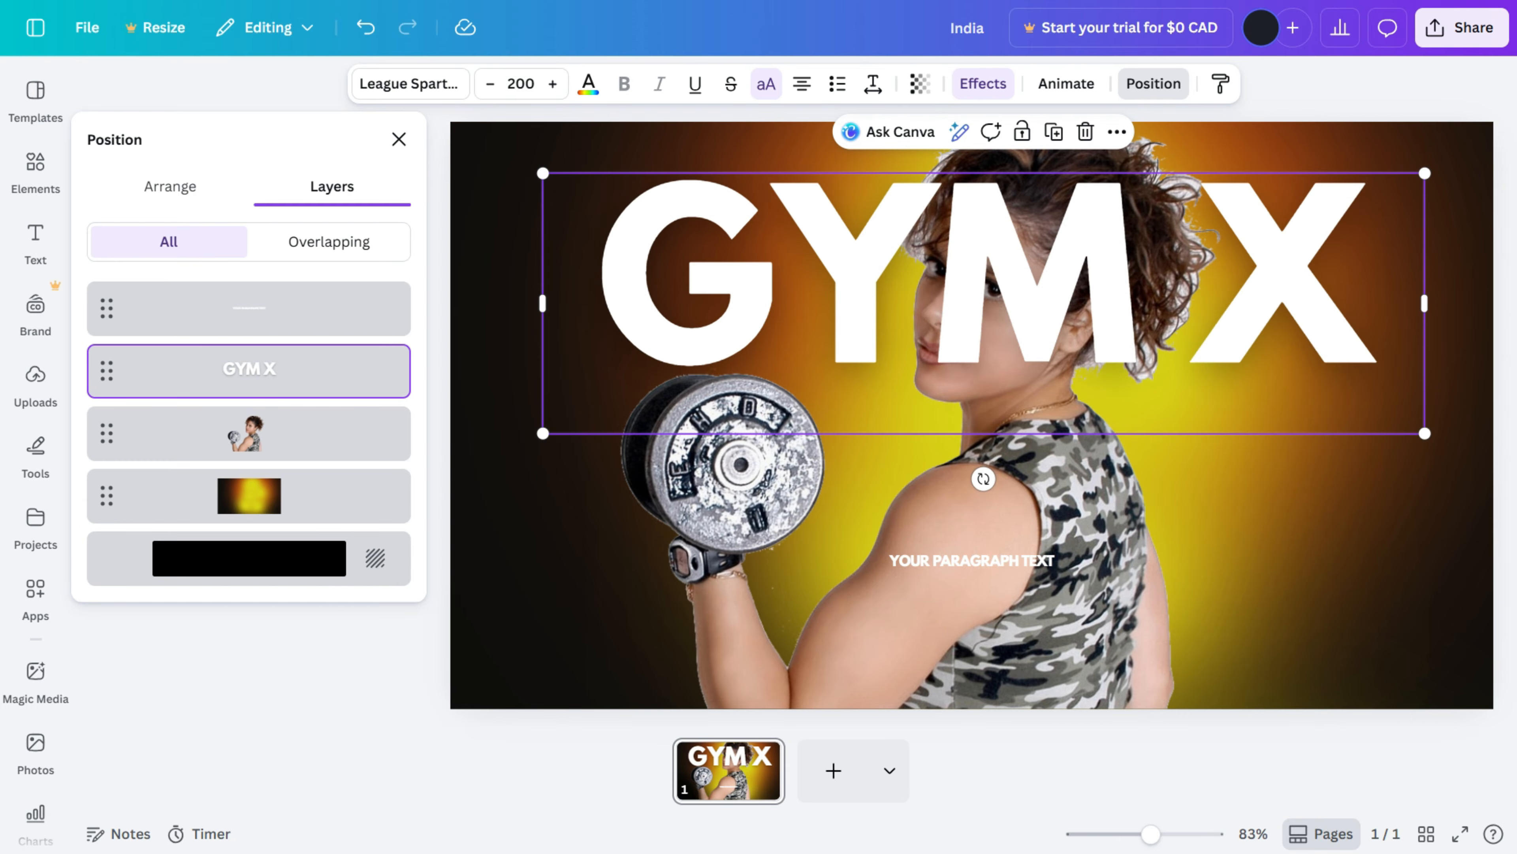
{"action": "right_click", "coordinate": [1081, 301]}
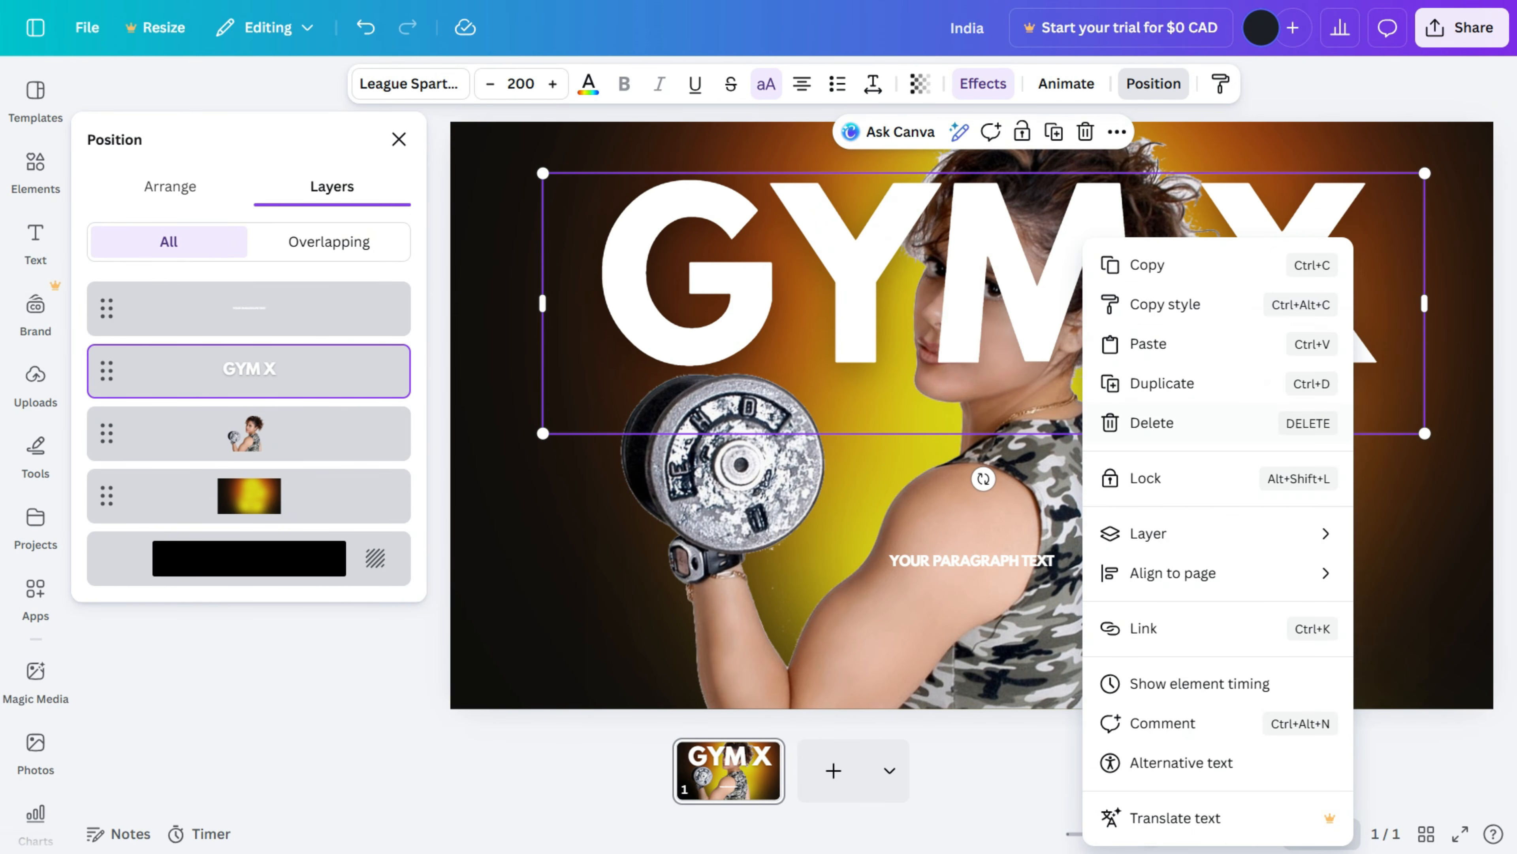
Step: Move the athlete cutout layer above the GYM X title and nudge the title slightly upward
{"action": "mouse_move", "coordinate": [1135, 532]}
{"action": "left_click", "coordinate": [979, 654]}
{"action": "left_click_drag", "start_coordinate": [107, 478], "coordinate": [114, 415]}
{"action": "mouse_move", "coordinate": [730, 281]}
{"action": "left_mouse_down"}
{"action": "mouse_move", "coordinate": [718, 264]}
{"action": "mouse_move", "coordinate": [741, 264]}
{"action": "left_mouse_up"}
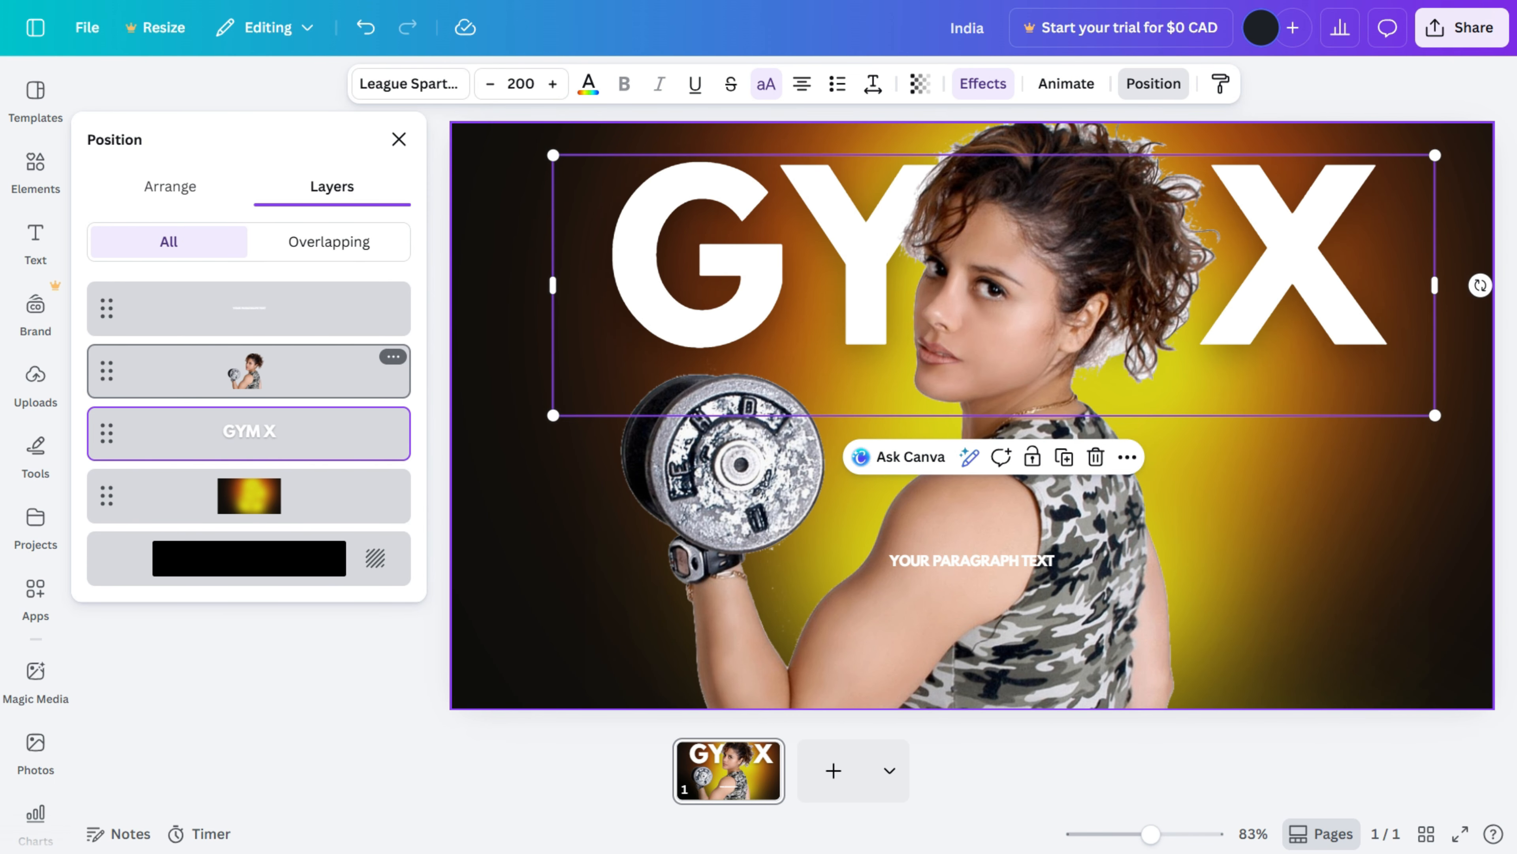
Step: Duplicate the title, align the copy over the original, and apply the Hollow effect with thickness 1
{"action": "key", "text": "ctrl+d"}
{"action": "left_click_drag", "start_coordinate": [753, 278], "coordinate": [741, 263]}
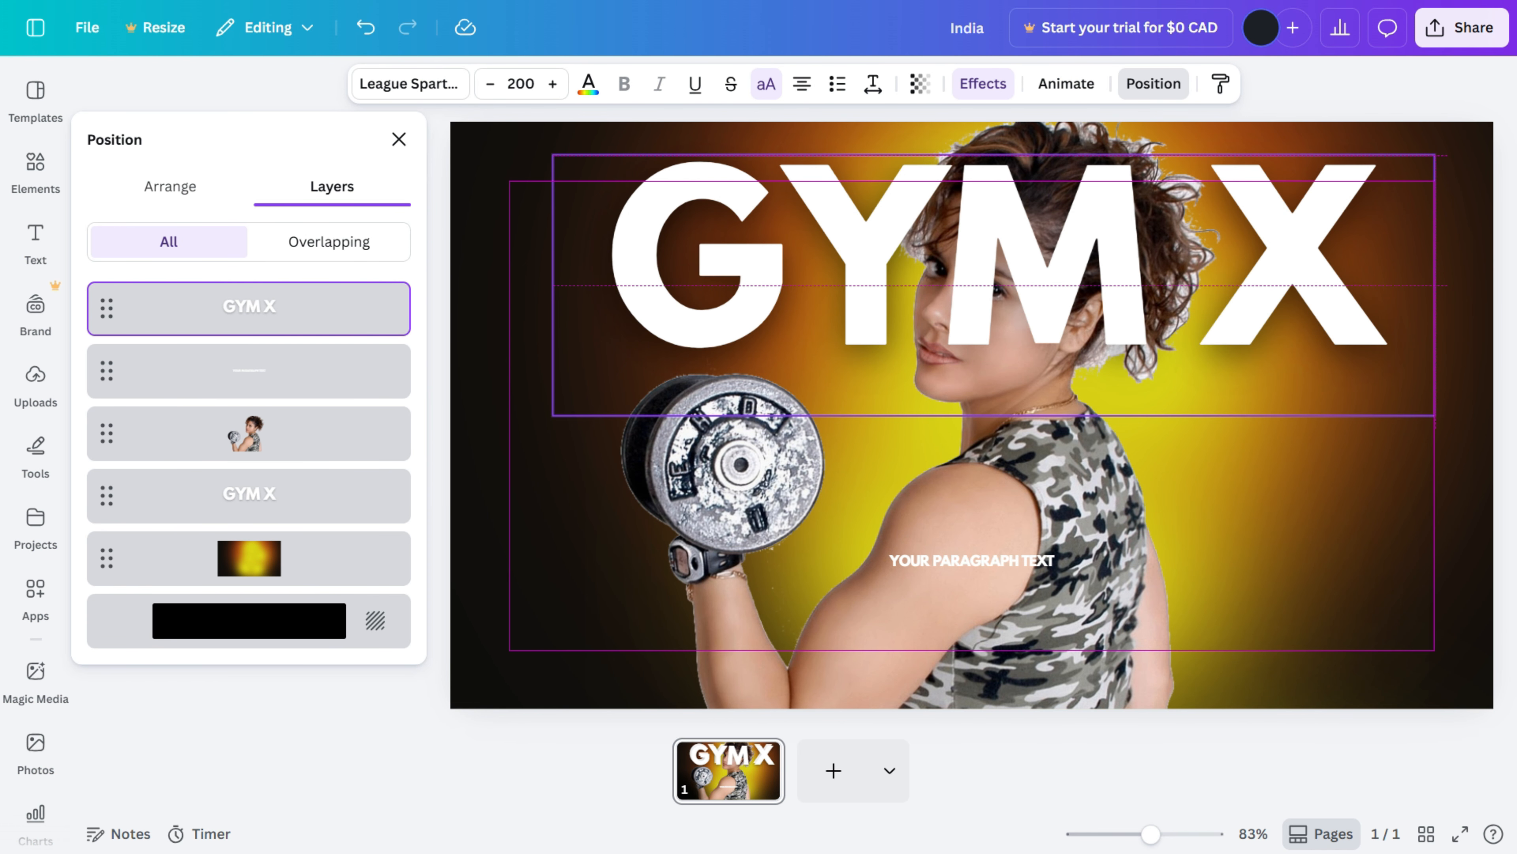
{"action": "left_click", "coordinate": [983, 84]}
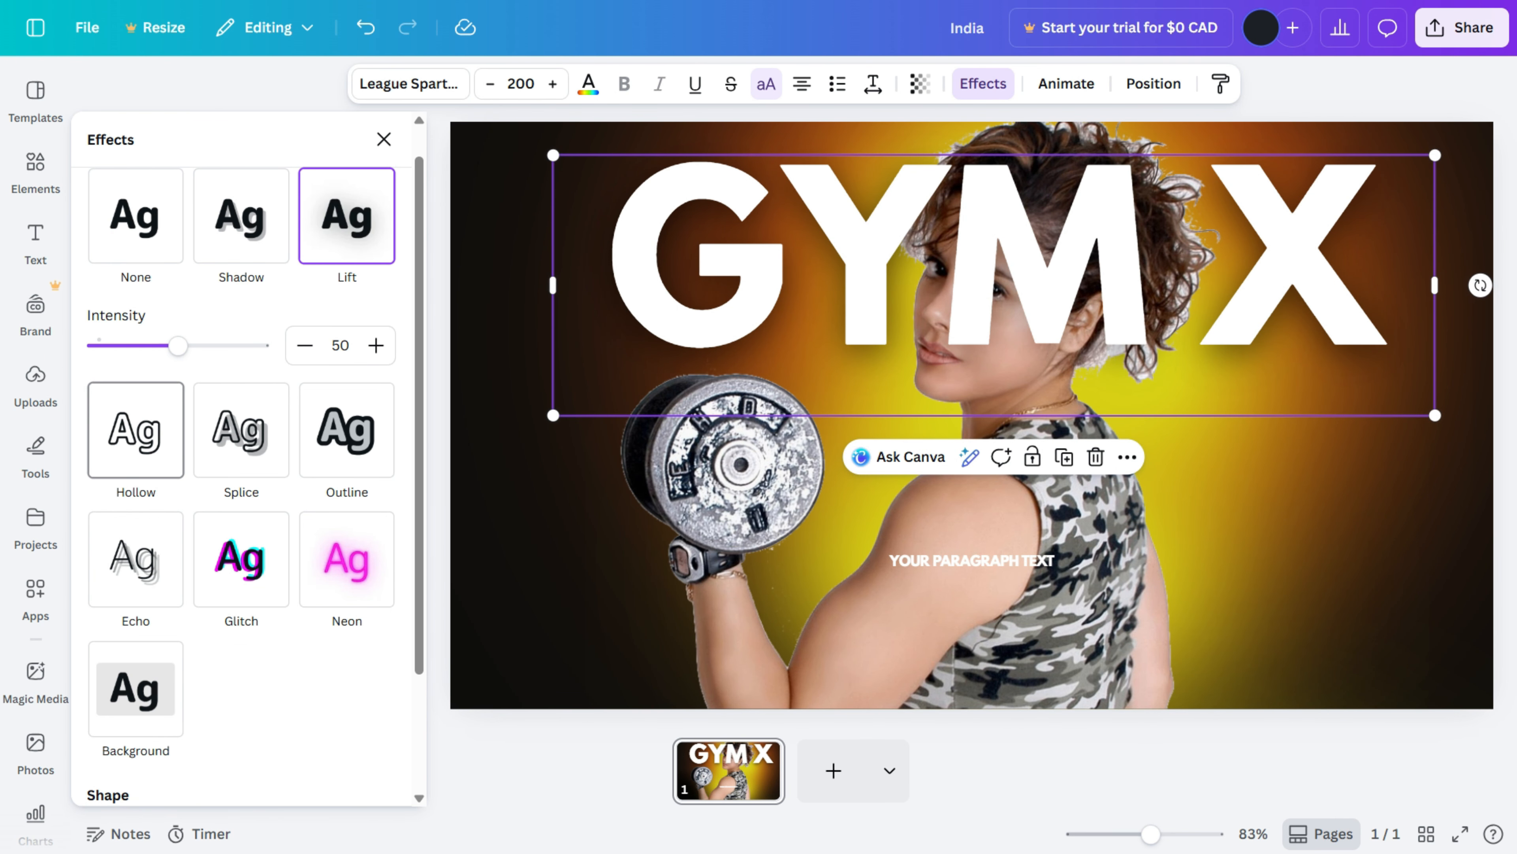
{"action": "left_click", "coordinate": [136, 430]}
{"action": "left_click_drag", "start_coordinate": [176, 474], "coordinate": [97, 473]}
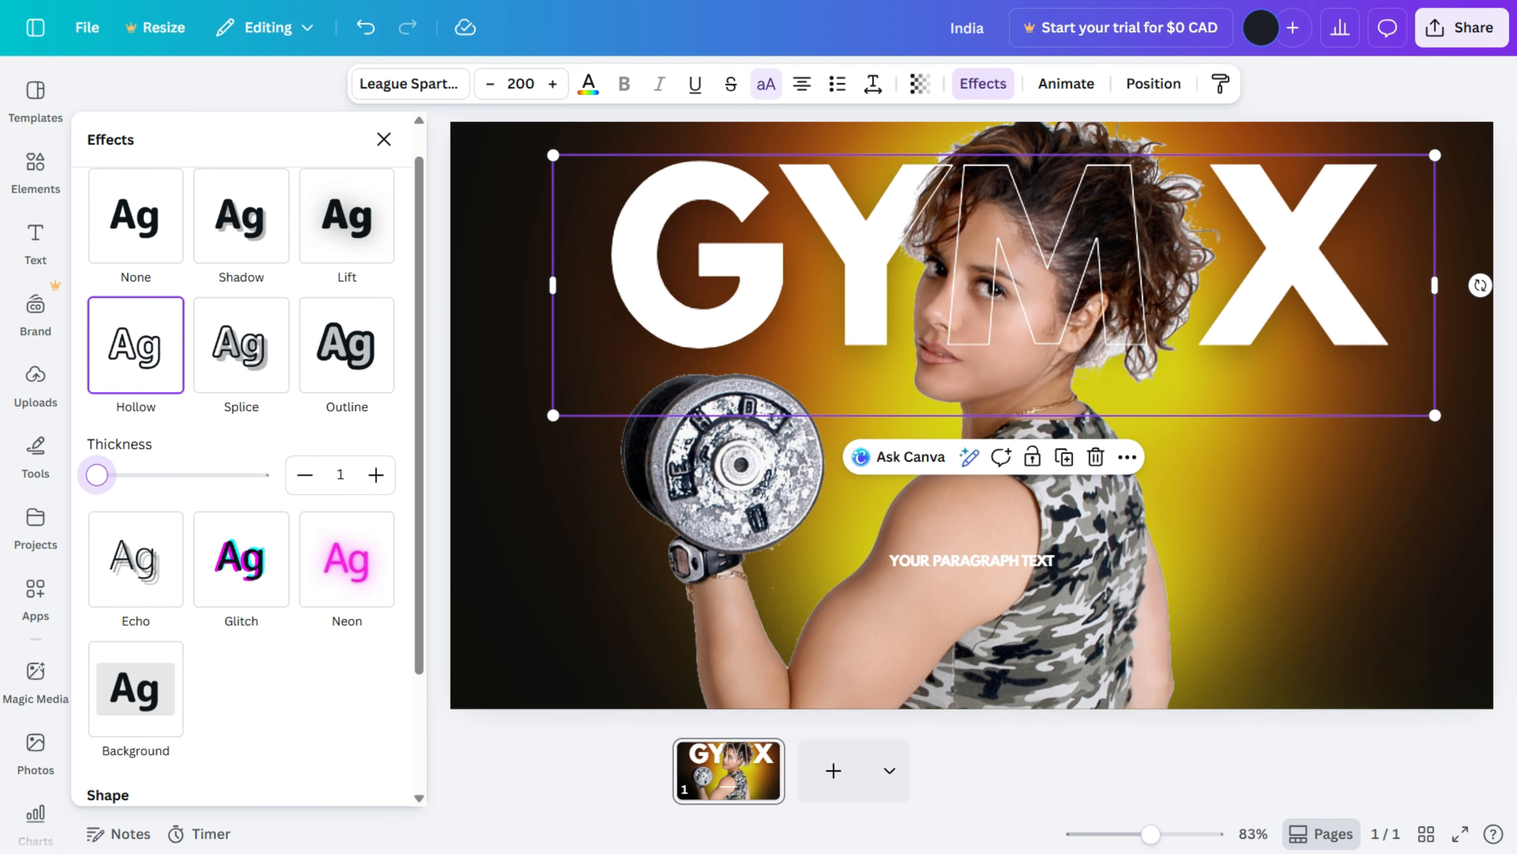
Step: Select and delete the YOUR PARAGRAPH TEXT placeholder
{"action": "left_click", "coordinate": [538, 568]}
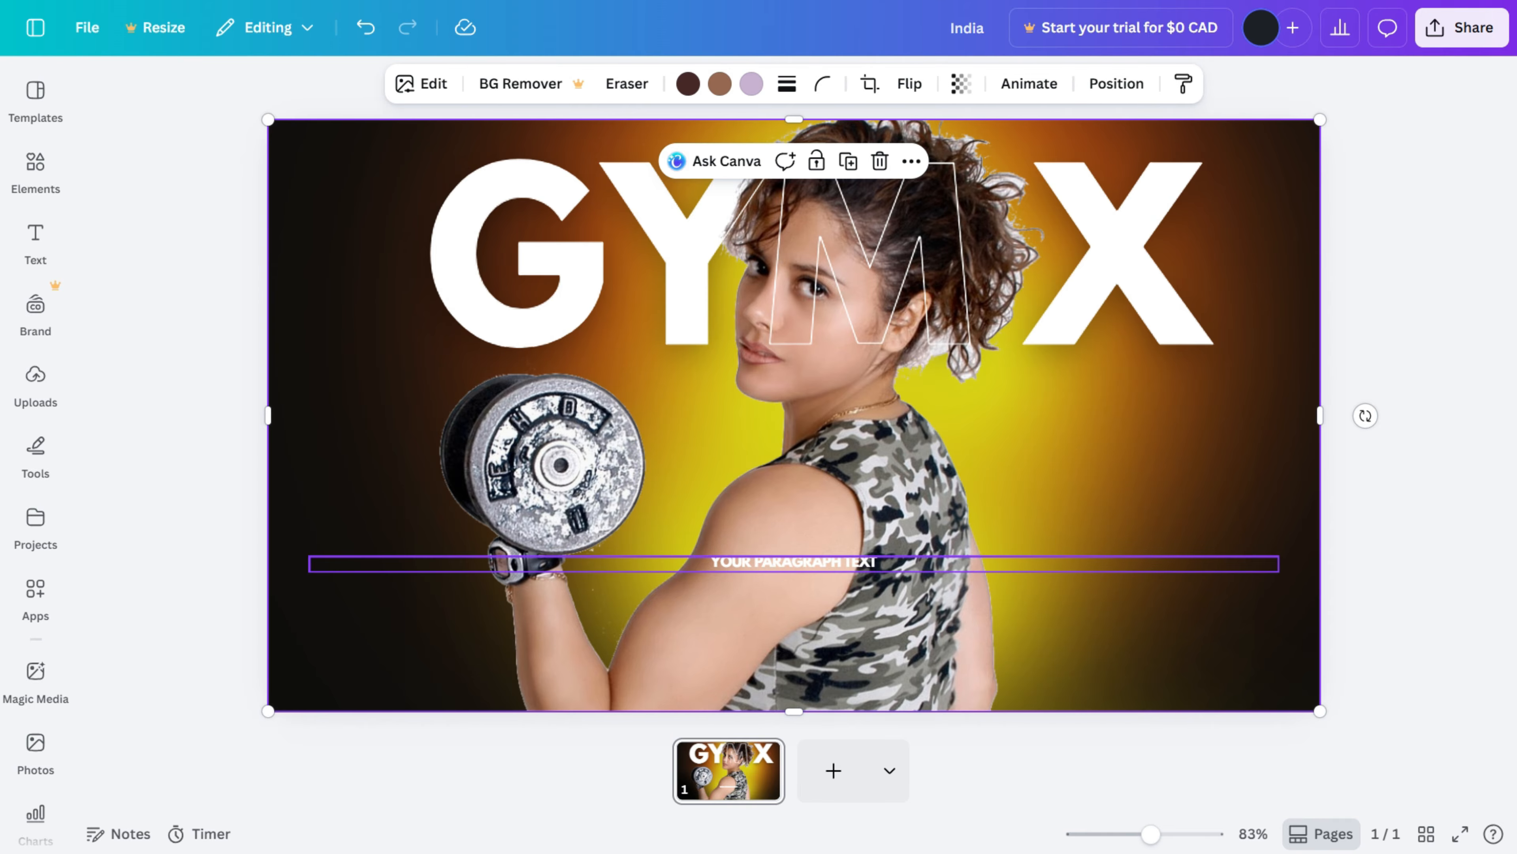
{"action": "left_click", "coordinate": [793, 562]}
{"action": "left_click", "coordinate": [35, 242]}
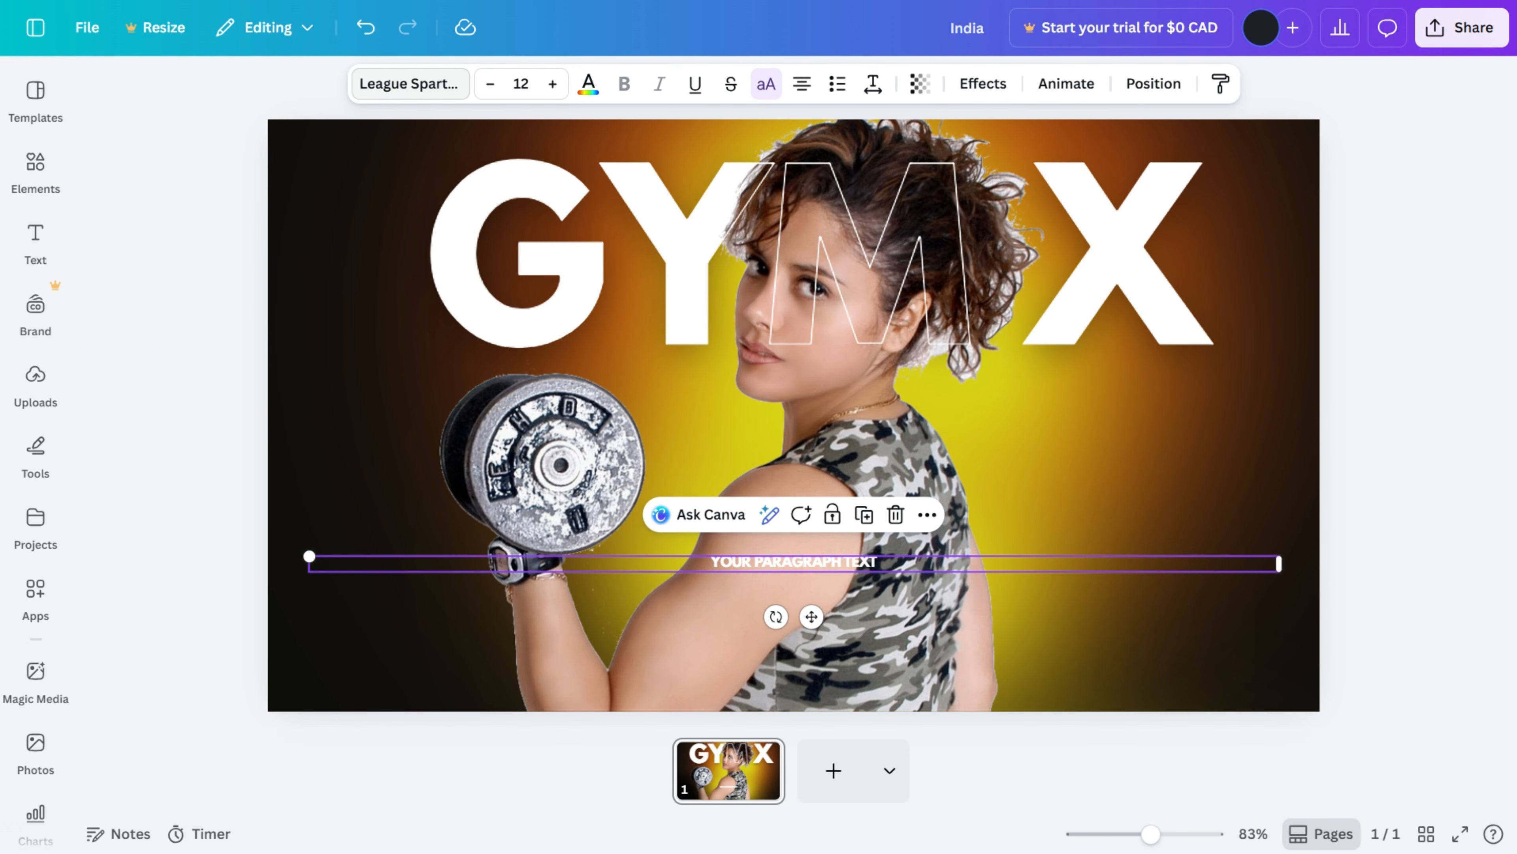
{"action": "left_click", "coordinate": [705, 442]}
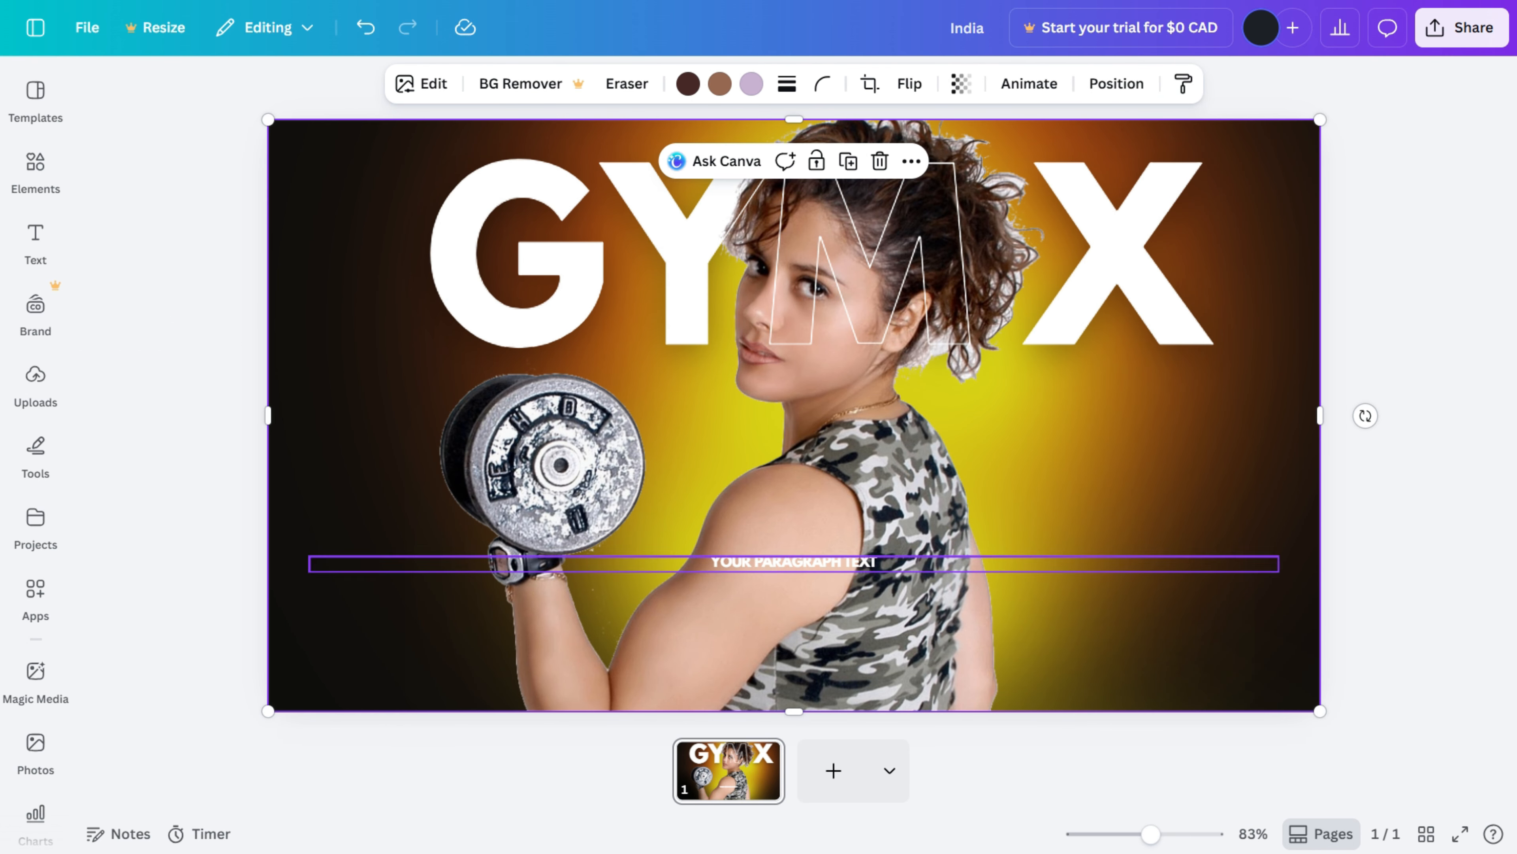
{"action": "left_click", "coordinate": [794, 563]}
{"action": "key", "text": "Delete"}
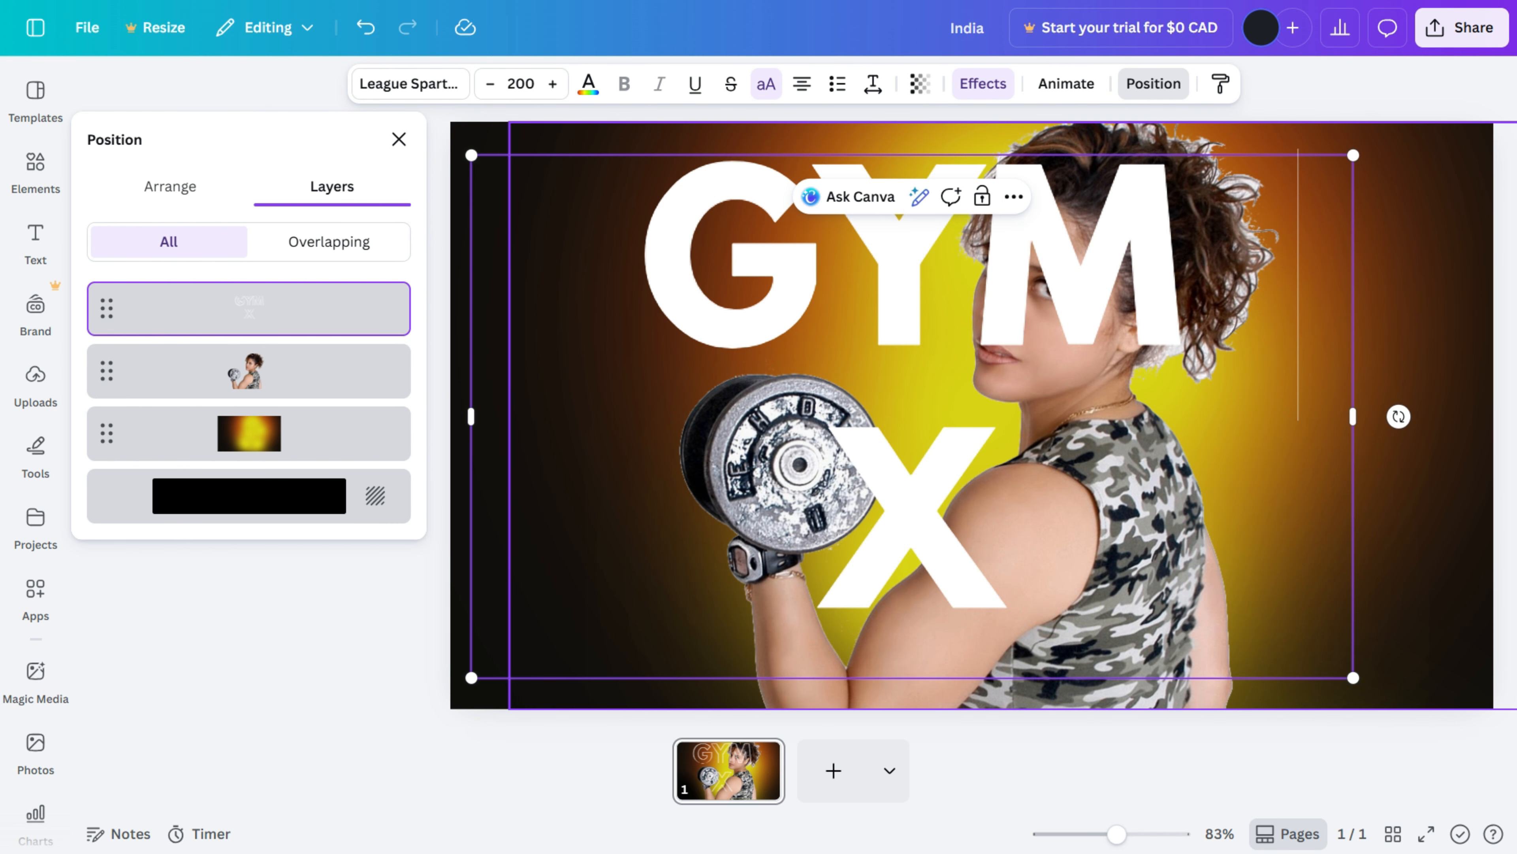
Step: Widen the hollow title box so GYM X fits on one line, then duplicate the title layer
{"action": "left_click_drag", "start_coordinate": [1353, 417], "coordinate": [1435, 417]}
{"action": "left_click", "coordinate": [1105, 382]}
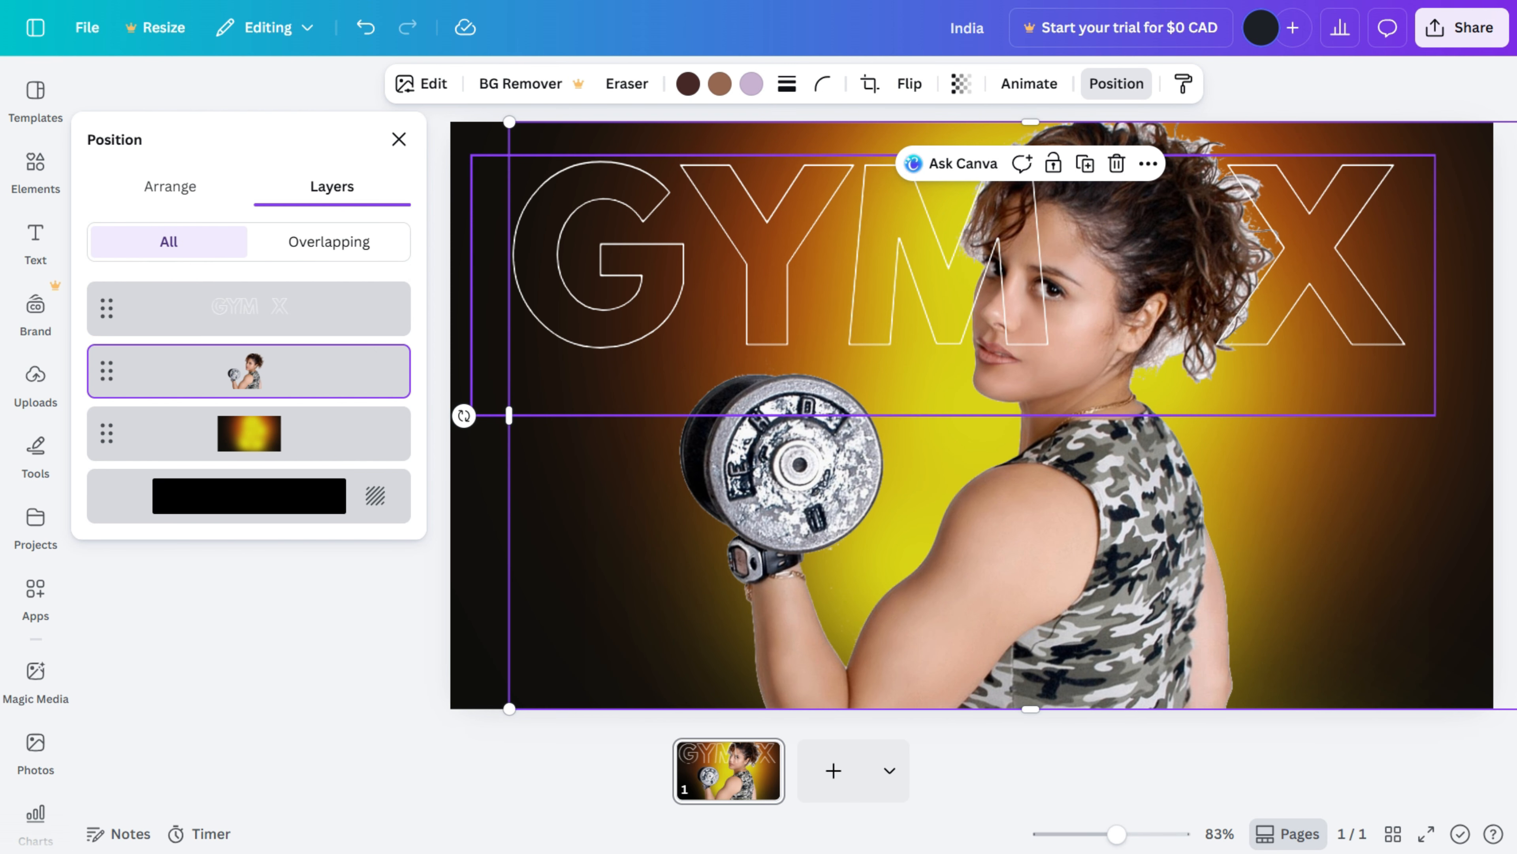
{"action": "left_click", "coordinate": [249, 309]}
{"action": "key", "text": "ctrl+d"}
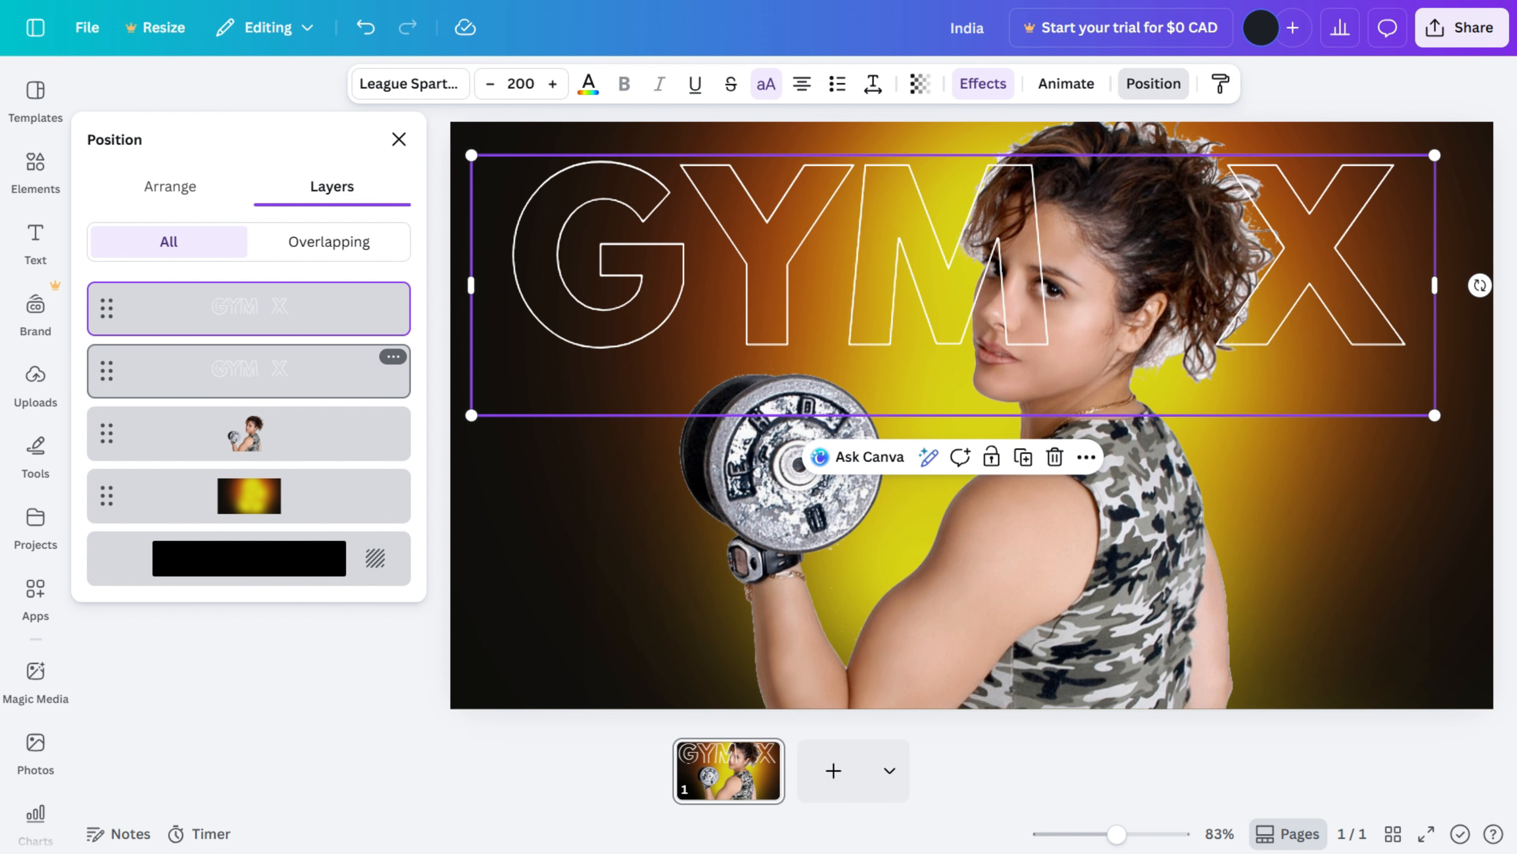
Step: Change the lower title copy's effect to Lift so it shows as solid white text
{"action": "left_click", "coordinate": [249, 370]}
{"action": "left_click", "coordinate": [983, 84]}
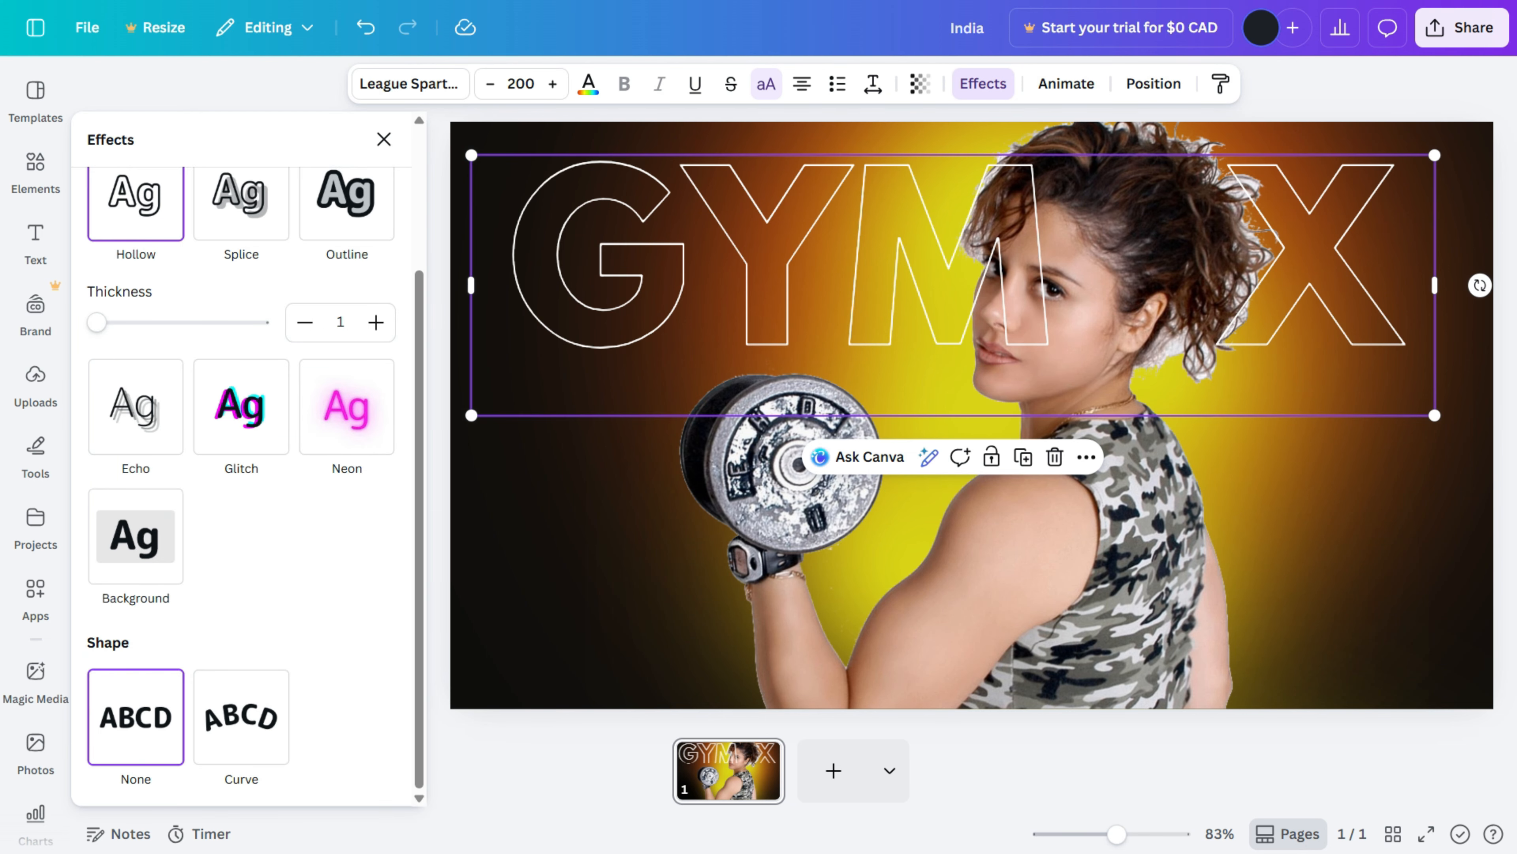
{"action": "scroll", "coordinate": [239, 455], "scroll_direction": "up", "scroll_amount": 2}
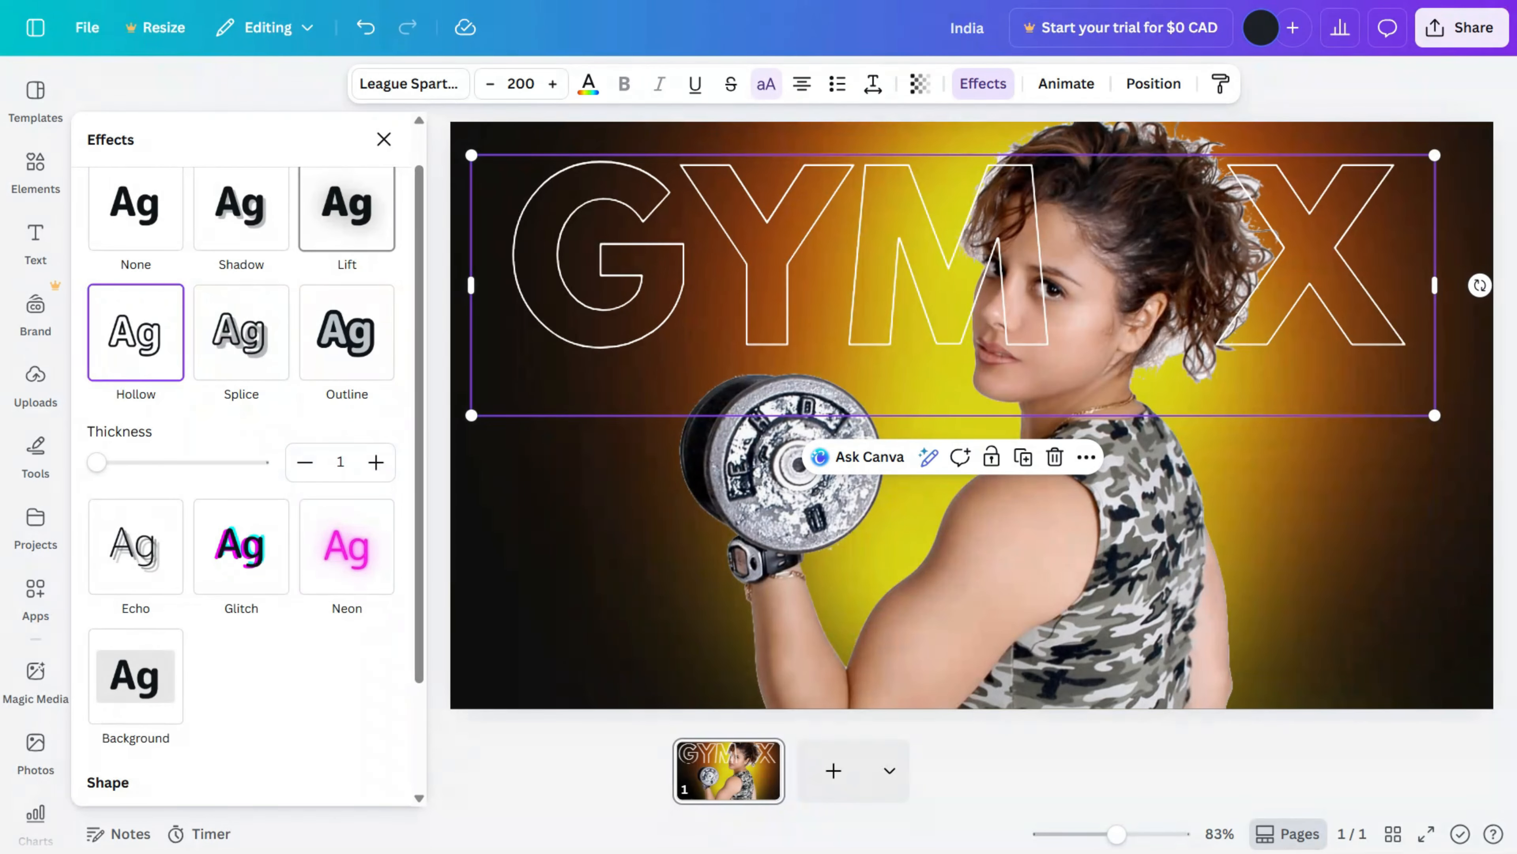
{"action": "left_click", "coordinate": [347, 209]}
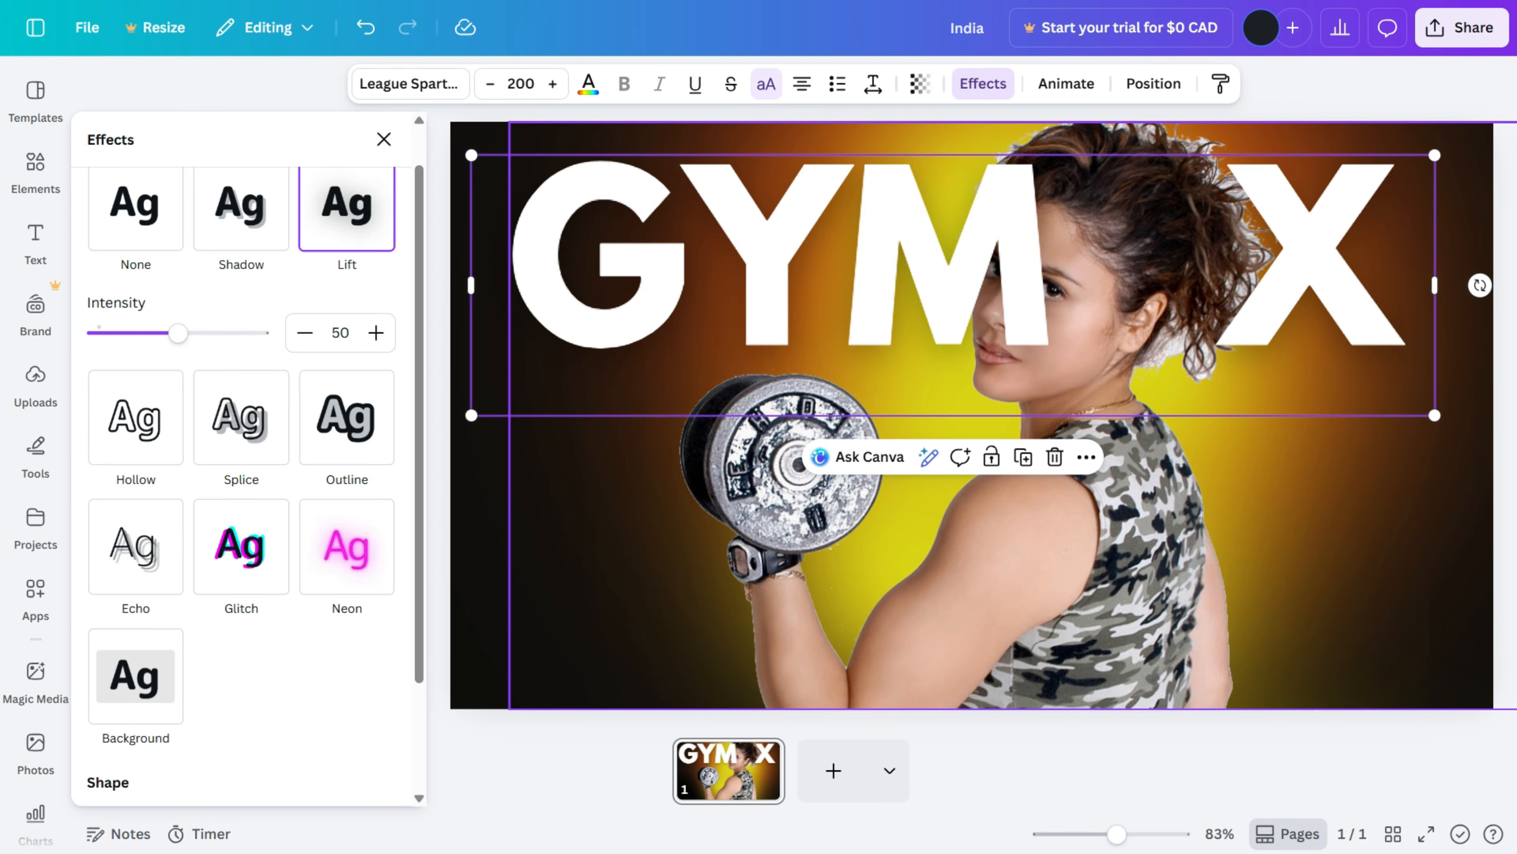
Step: Move the solid title layer below the athlete cutout and shift the athlete cutout to the right
{"action": "right_click", "coordinate": [644, 479]}
{"action": "mouse_move", "coordinate": [753, 455]}
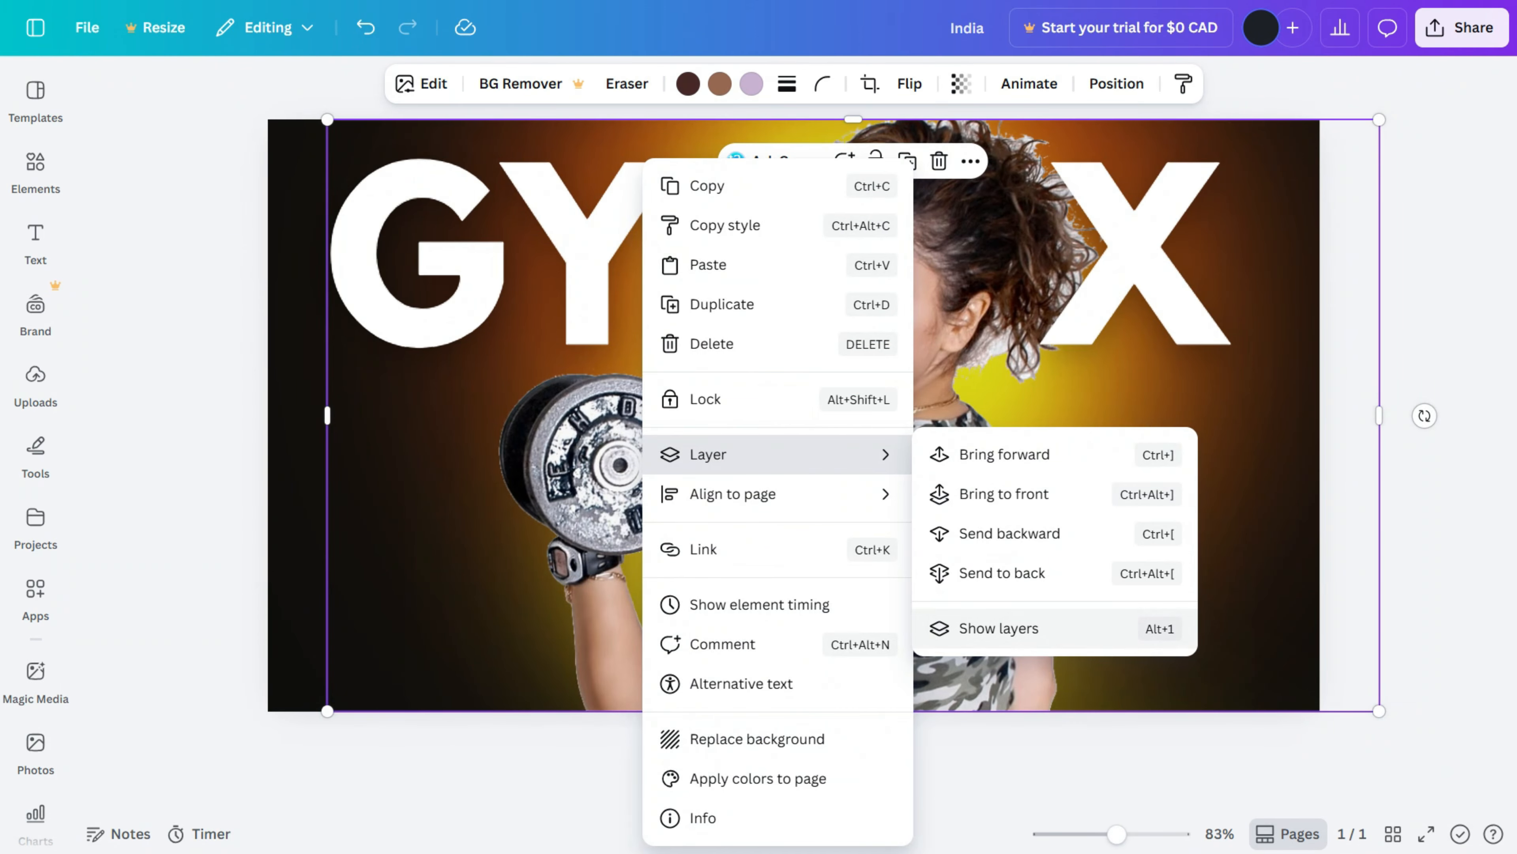
{"action": "left_click", "coordinate": [1055, 628]}
{"action": "left_click_drag", "start_coordinate": [249, 371], "coordinate": [249, 434]}
{"action": "left_click_drag", "start_coordinate": [968, 538], "coordinate": [1047, 538]}
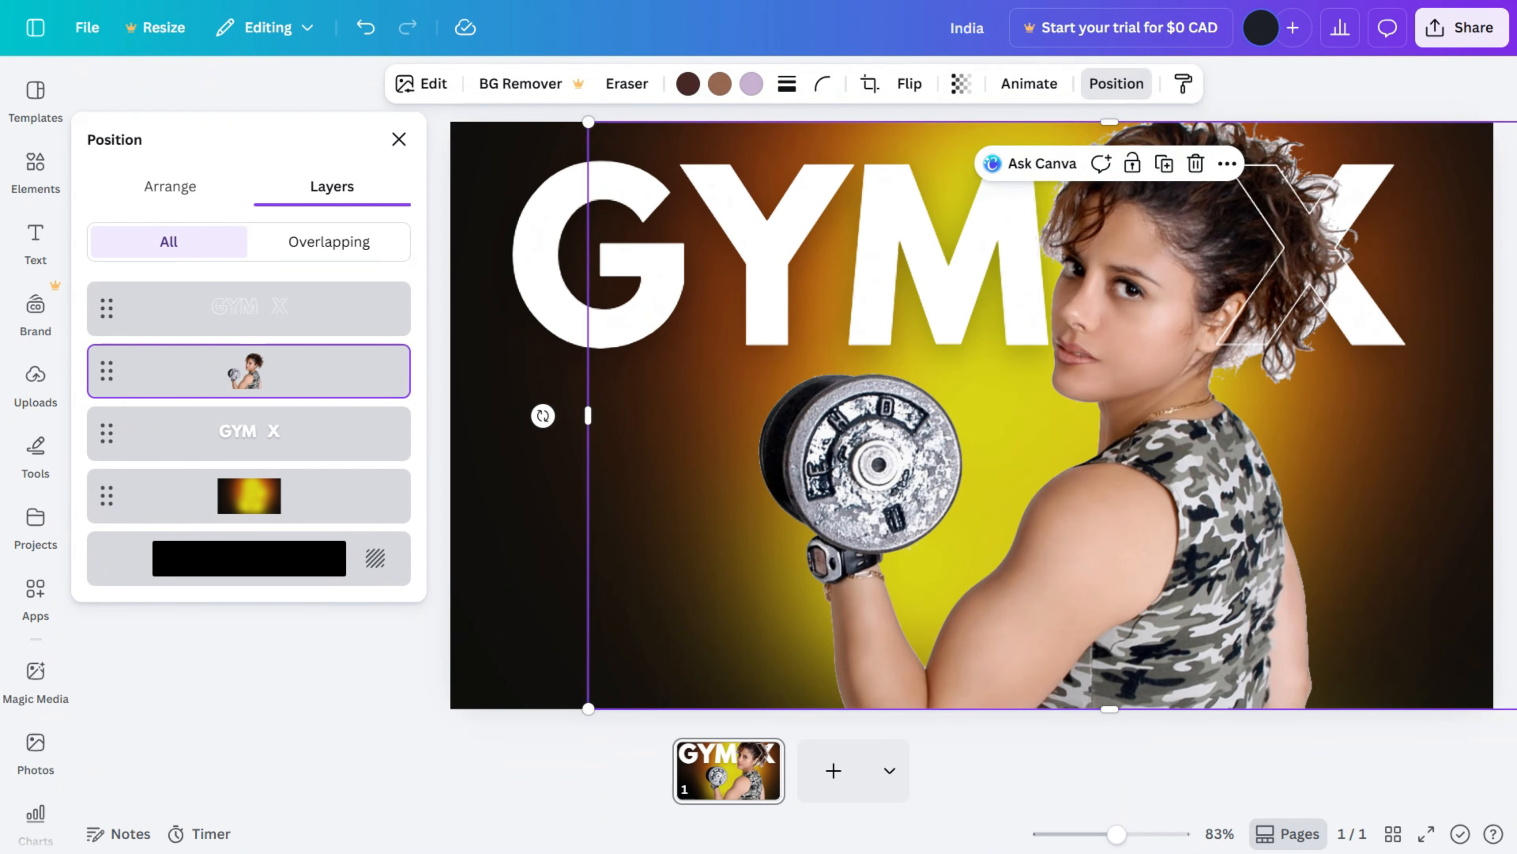
{"action": "key", "text": "Escape"}
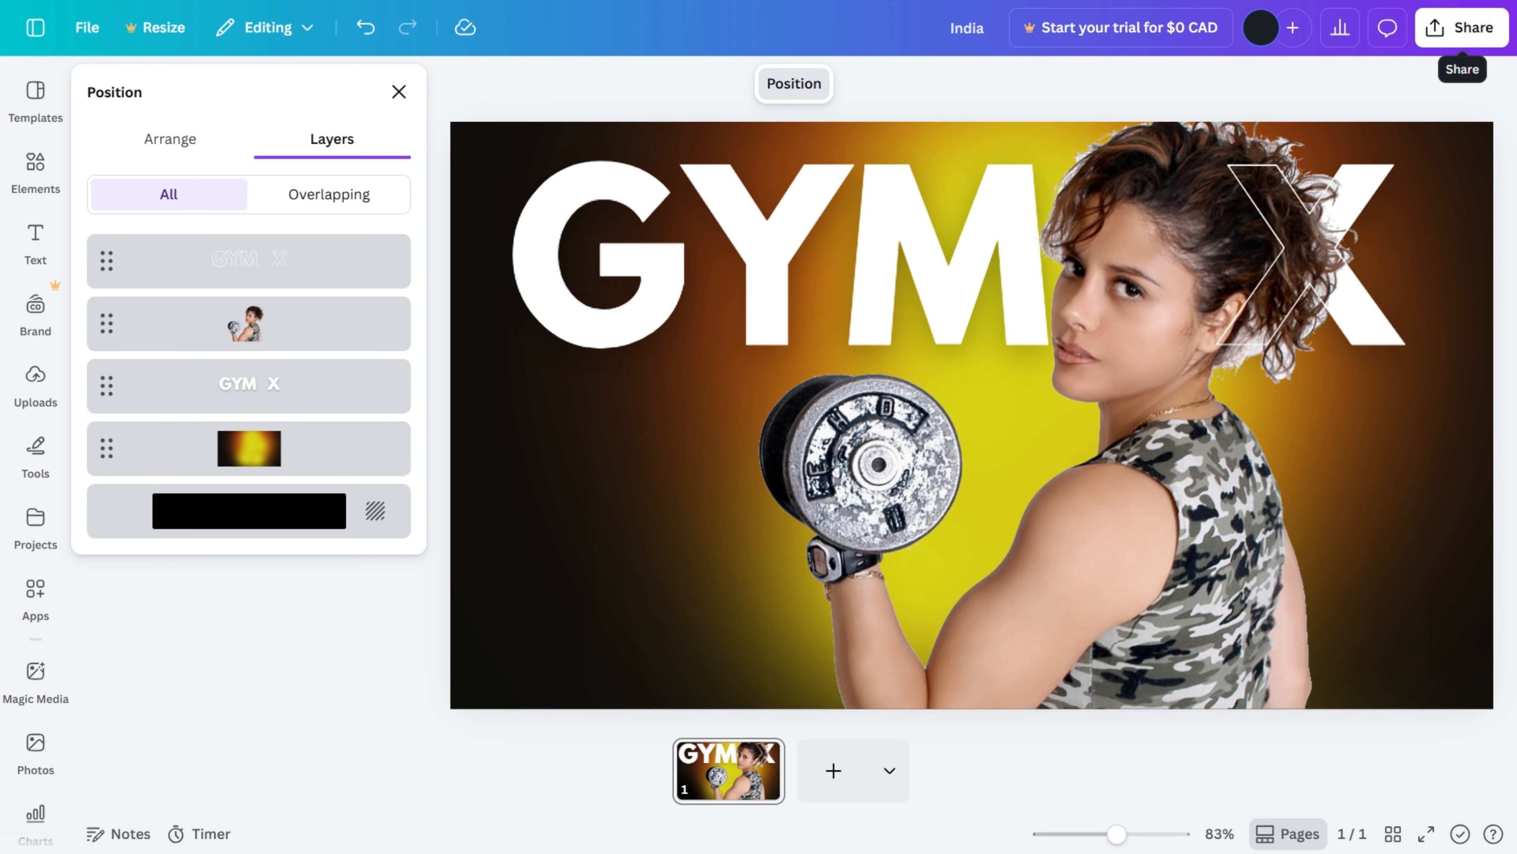
Step: Download the design as a PNG file at 1280 x 720 px
{"action": "left_click", "coordinate": [1463, 27]}
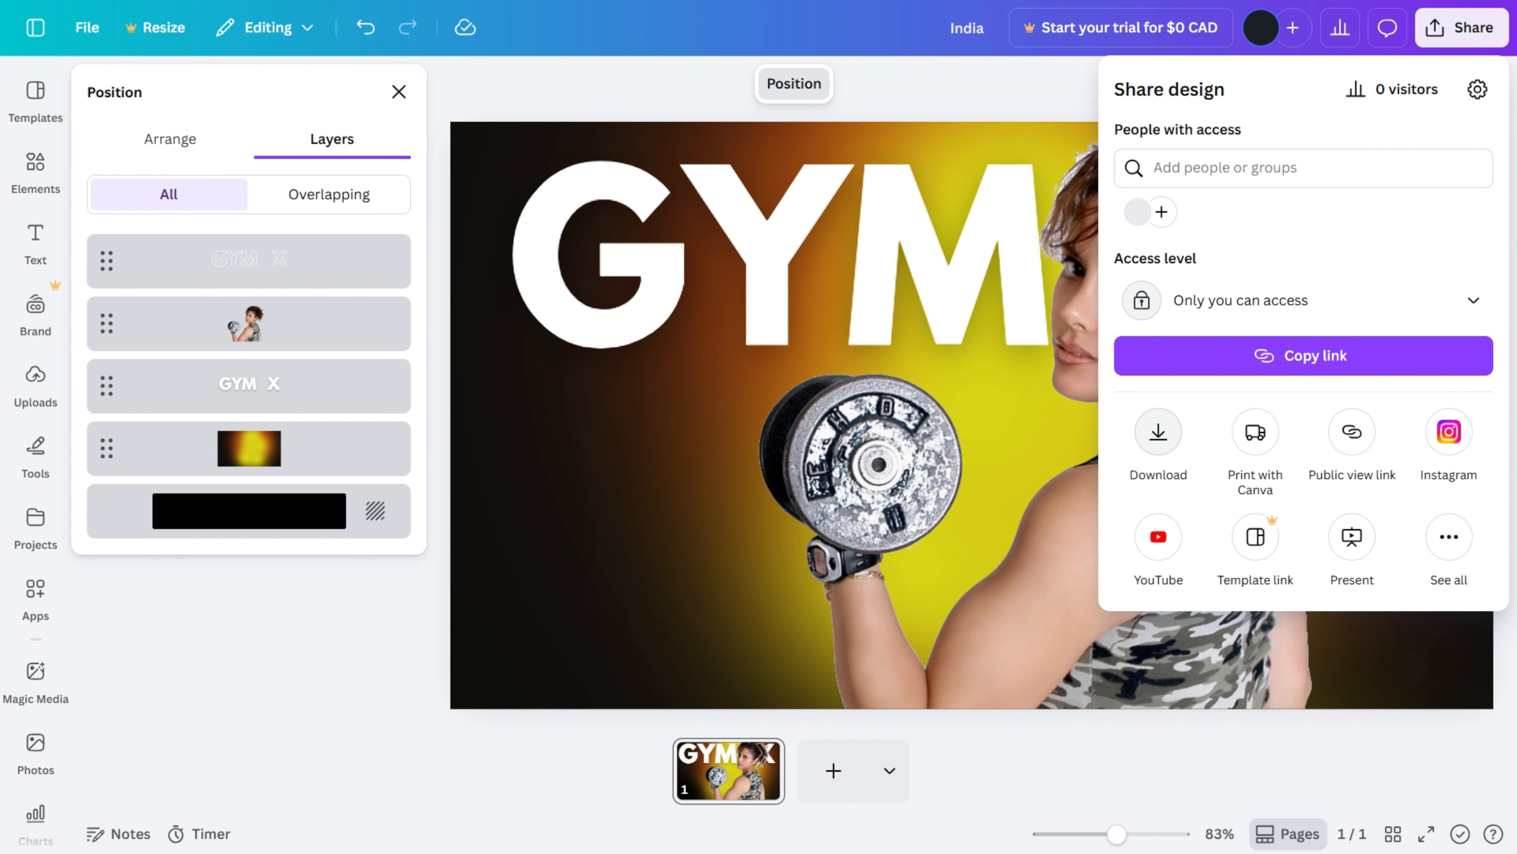
{"action": "left_click", "coordinate": [1158, 431]}
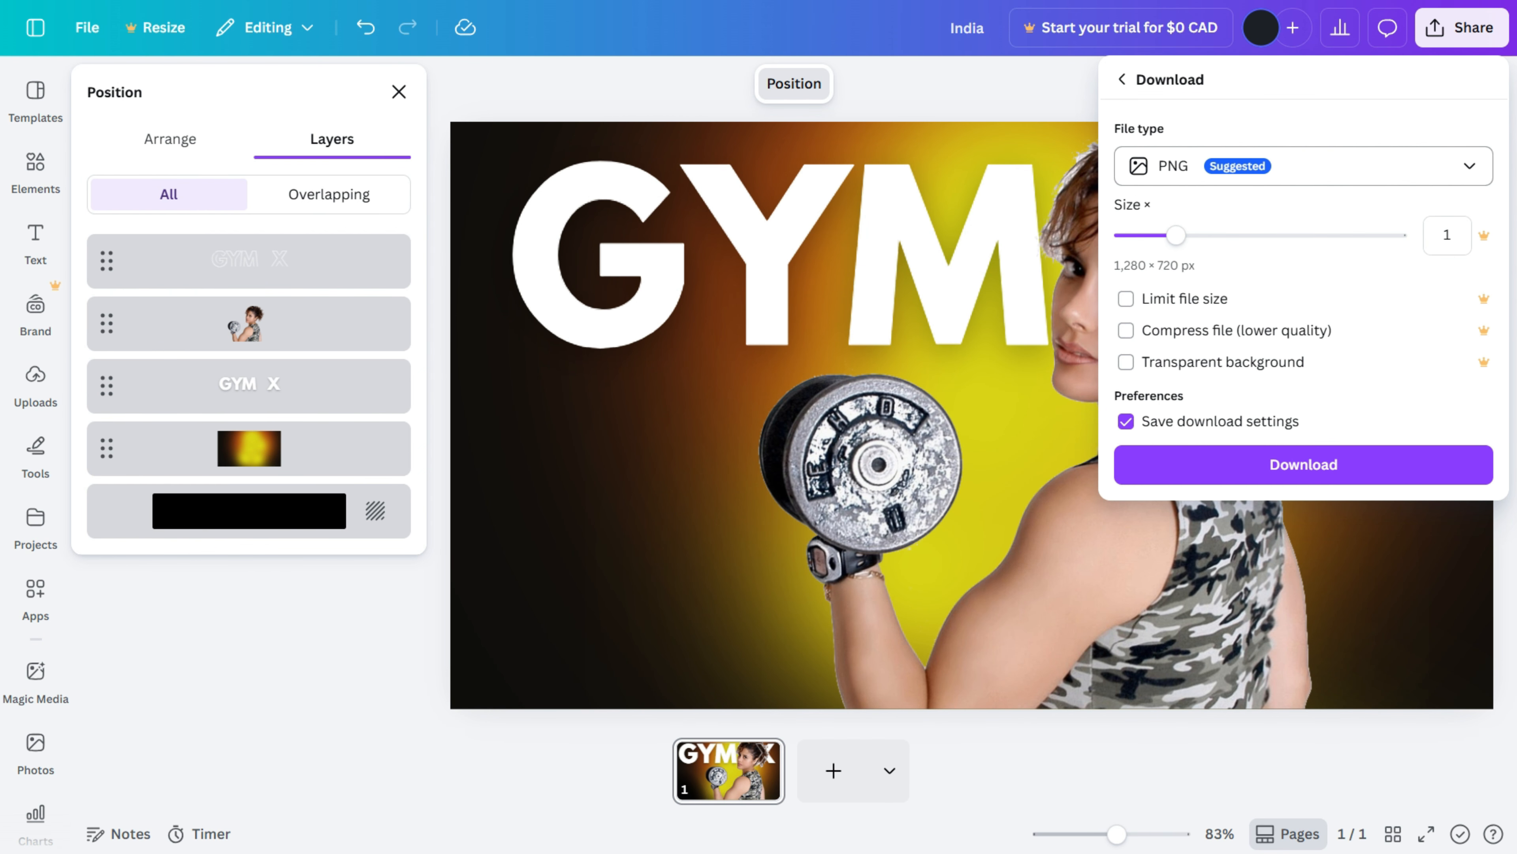
{"action": "left_click", "coordinate": [1302, 166]}
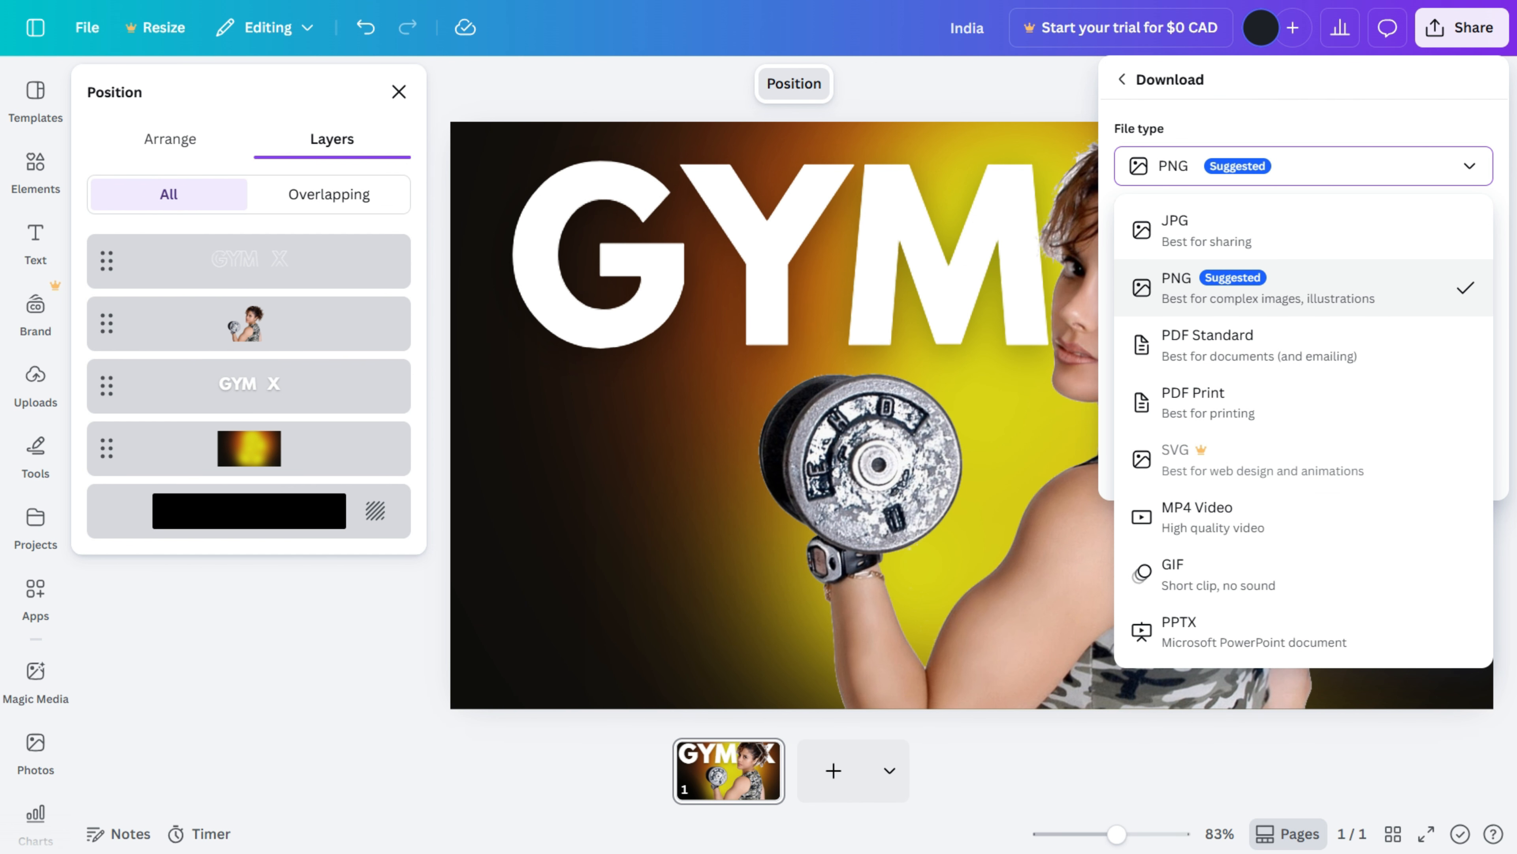
{"action": "left_click", "coordinate": [1303, 288]}
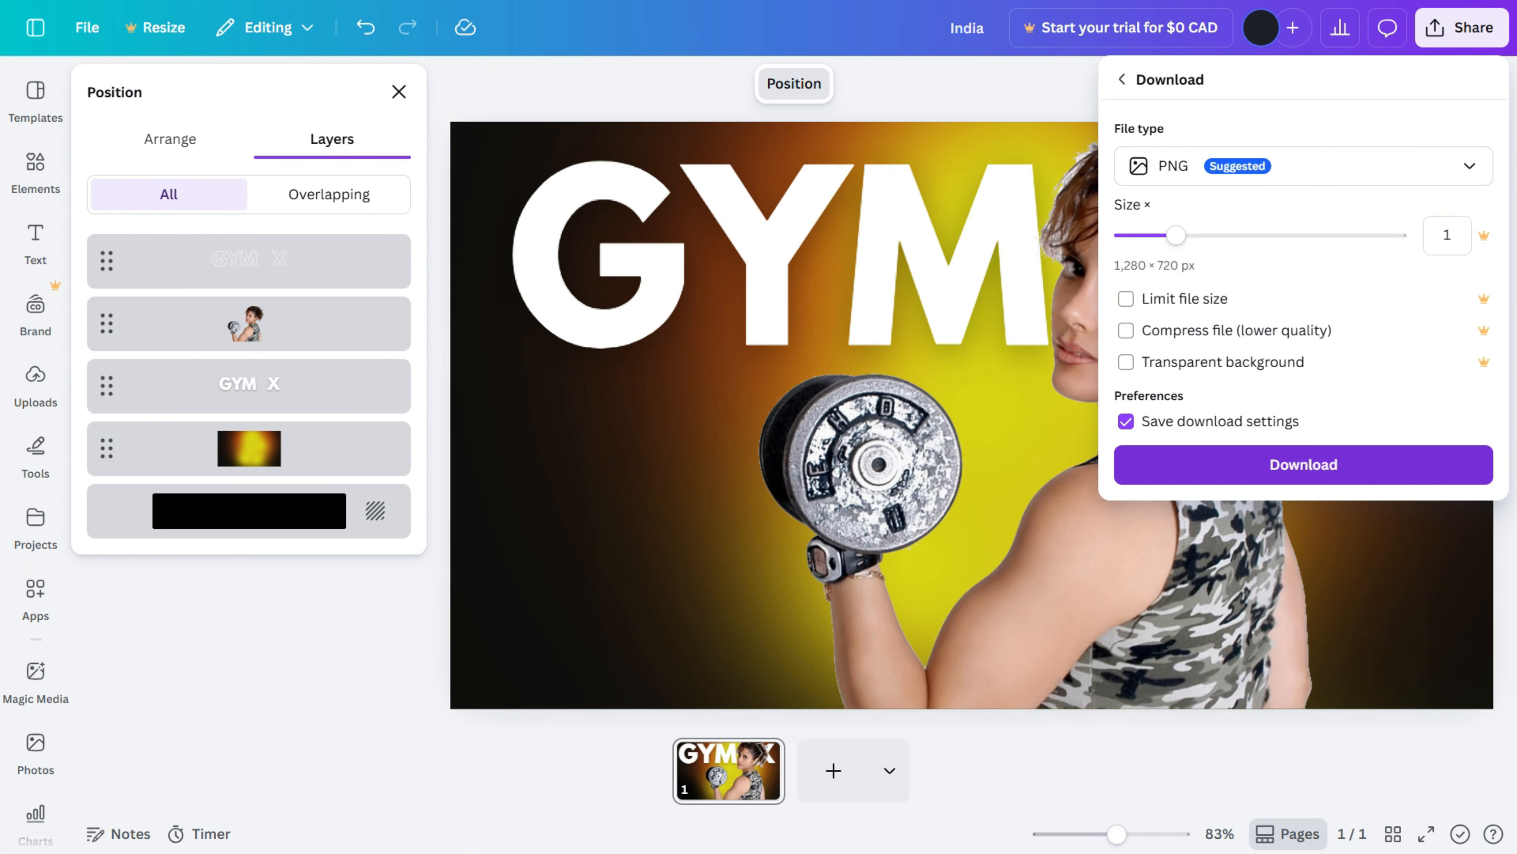
{"action": "left_click", "coordinate": [1303, 464]}
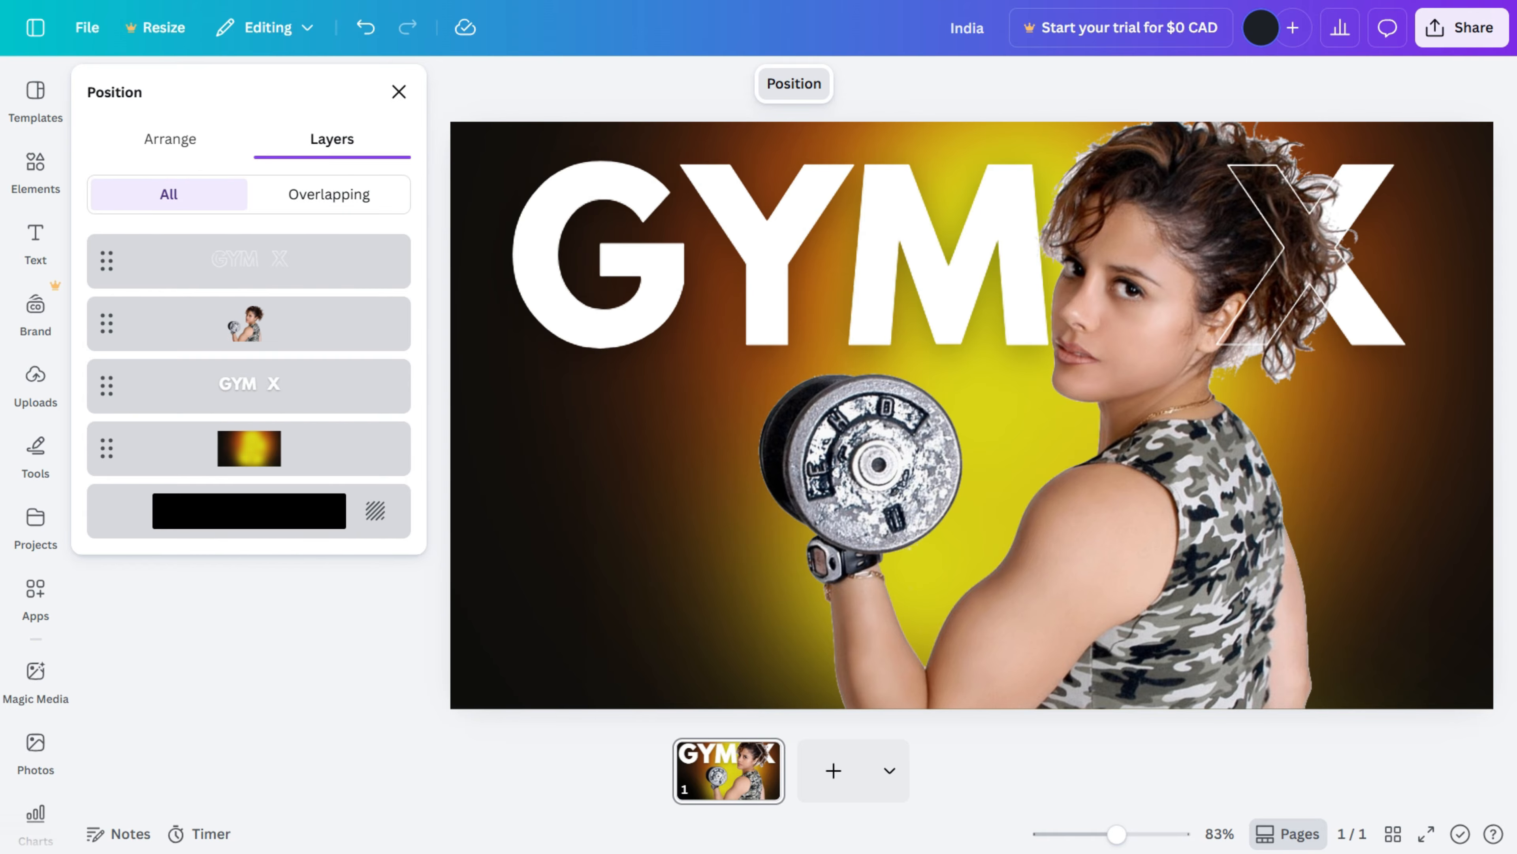